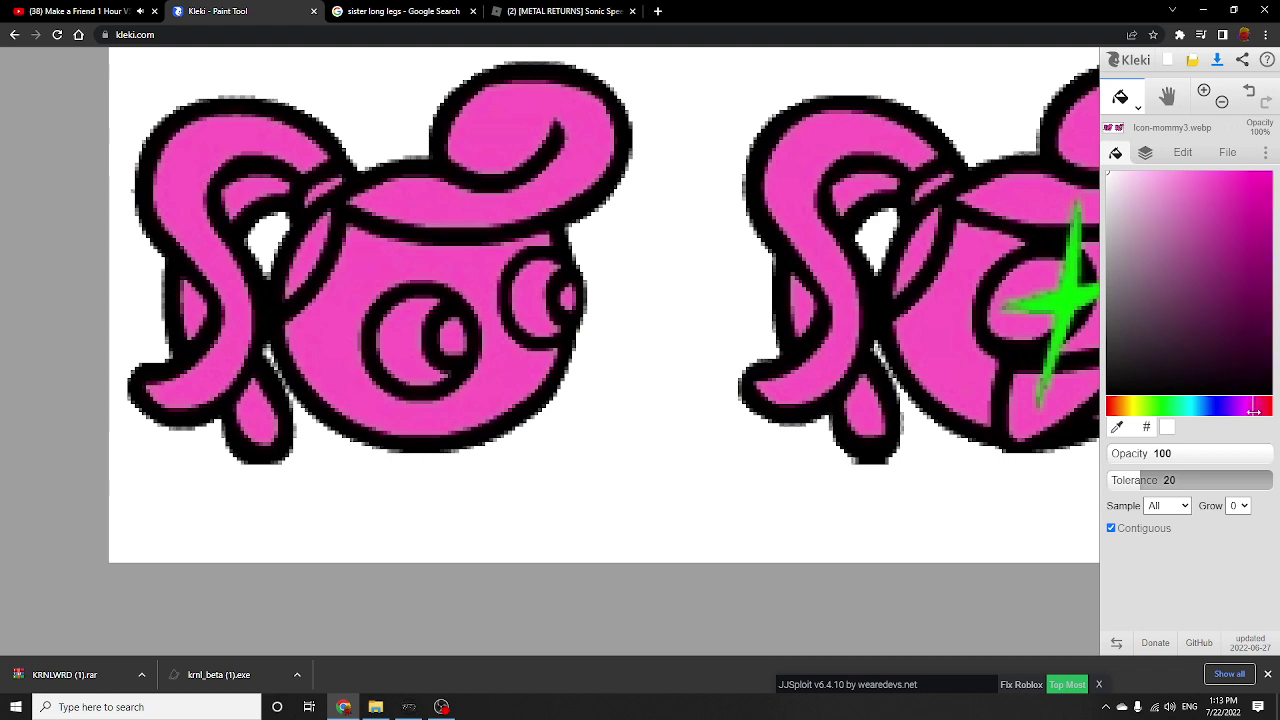
# Choose a pale pink fill colour and check the sister long legs image results.
pyautogui.moveTo(1239, 249); pyautogui.dragTo(1141, 172)
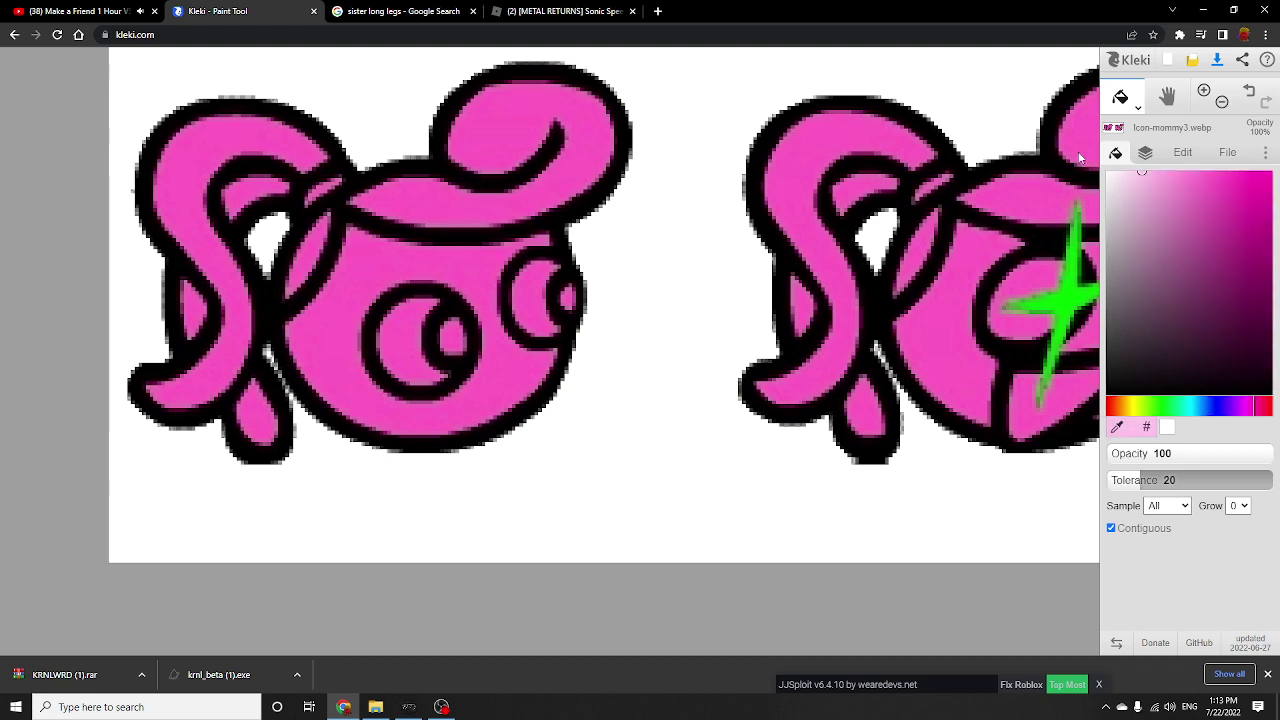
pyautogui.click(430, 11)
pyautogui.click(80, 11)
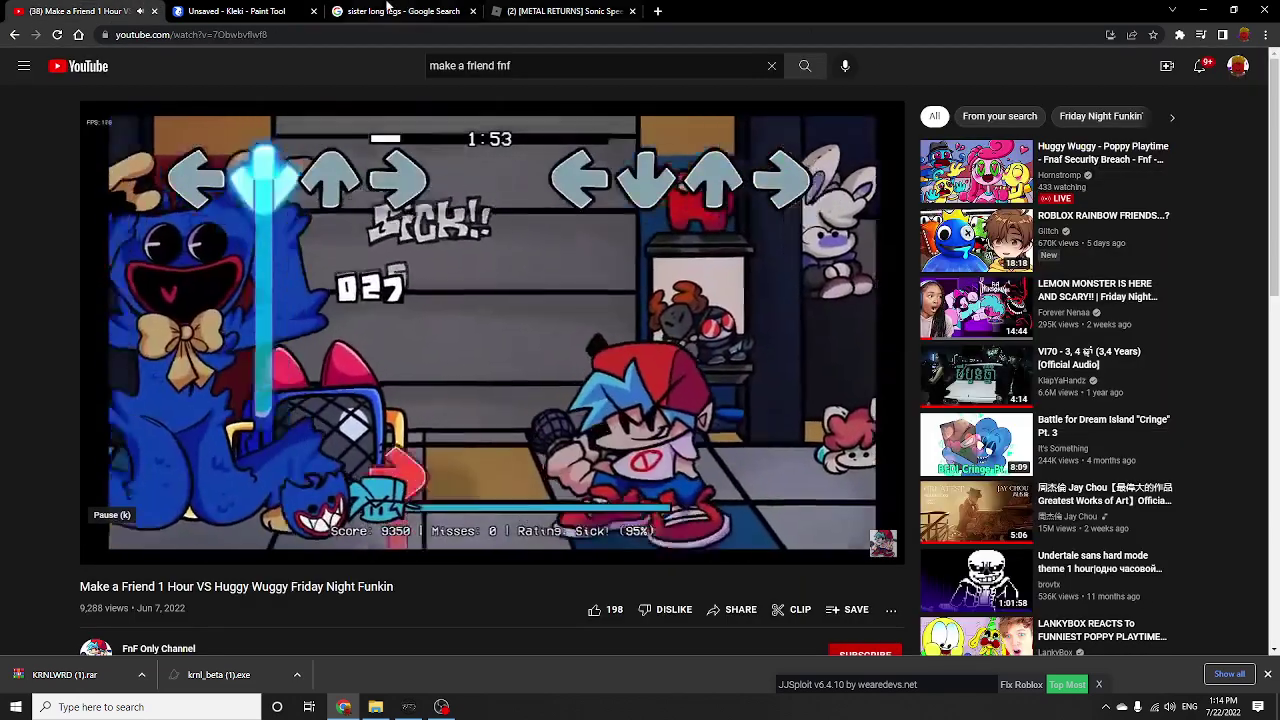
pyautogui.click(390, 10)
pyautogui.click(232, 11)
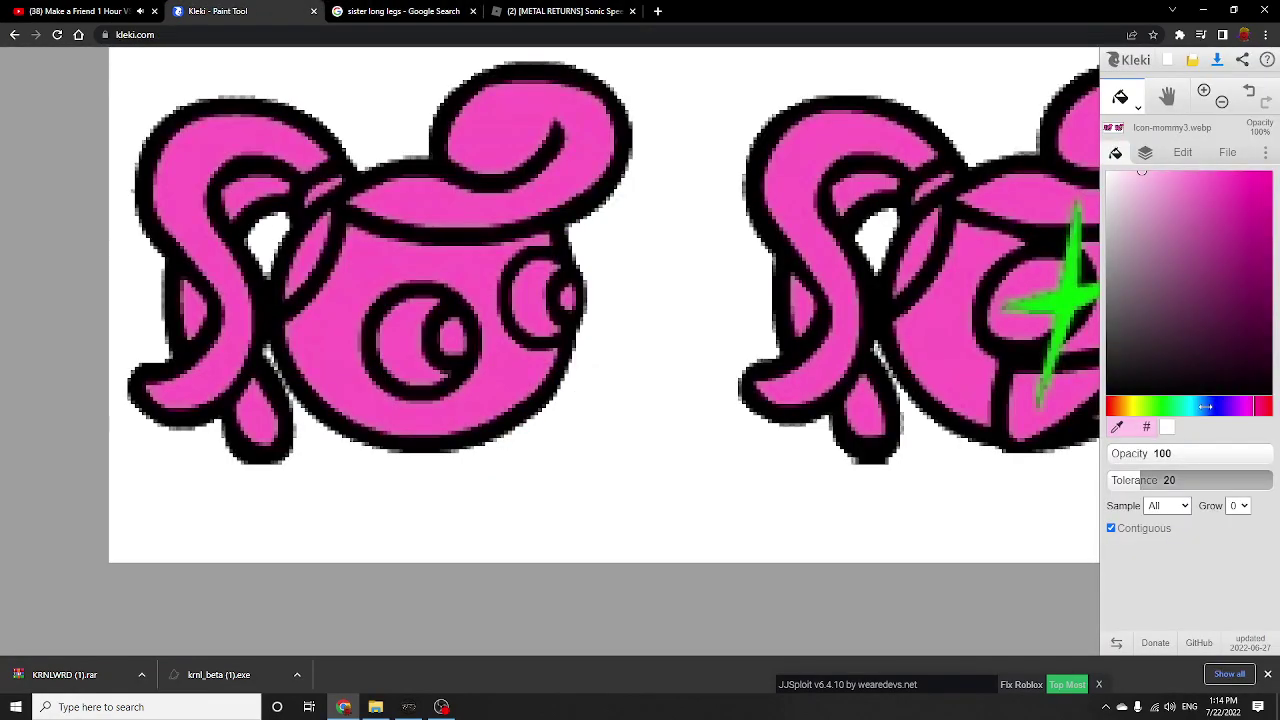
# Try filling the left head's face with bright cyan and undo the fill.
pyautogui.moveTo(1206, 407); pyautogui.dragTo(1188, 406)
pyautogui.click(390, 11)
pyautogui.click(232, 11)
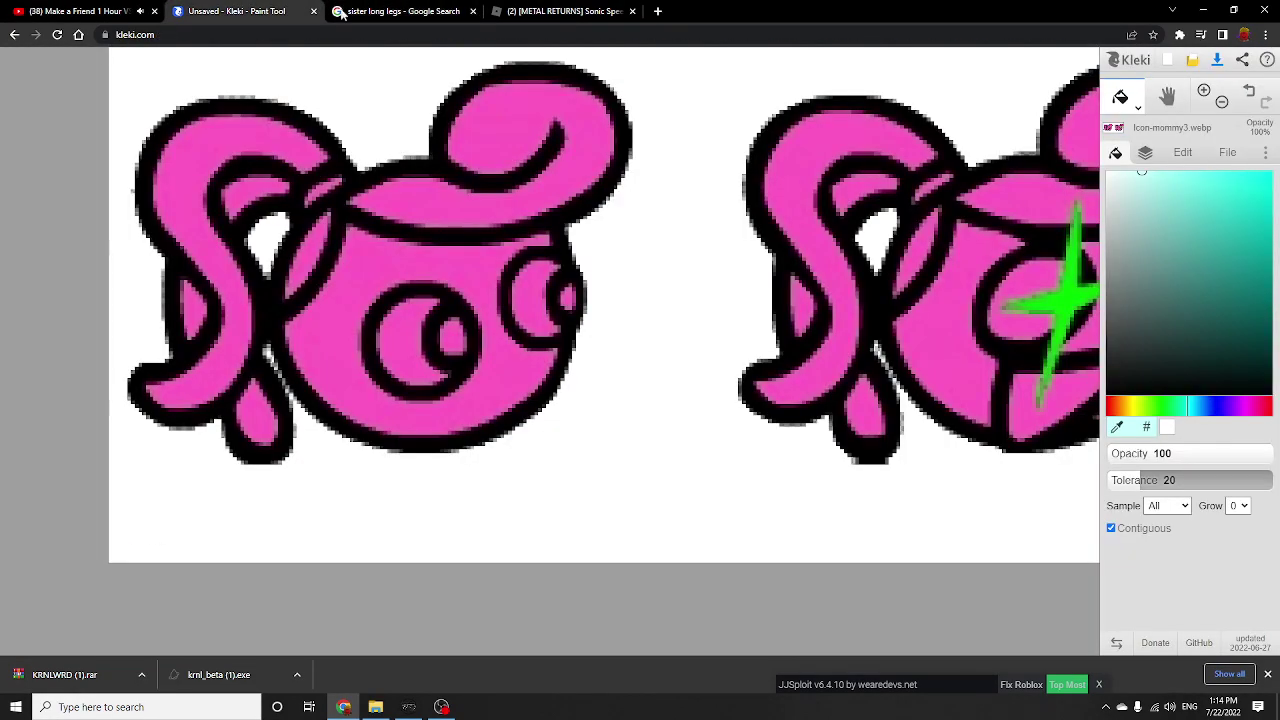
pyautogui.click(1268, 173)
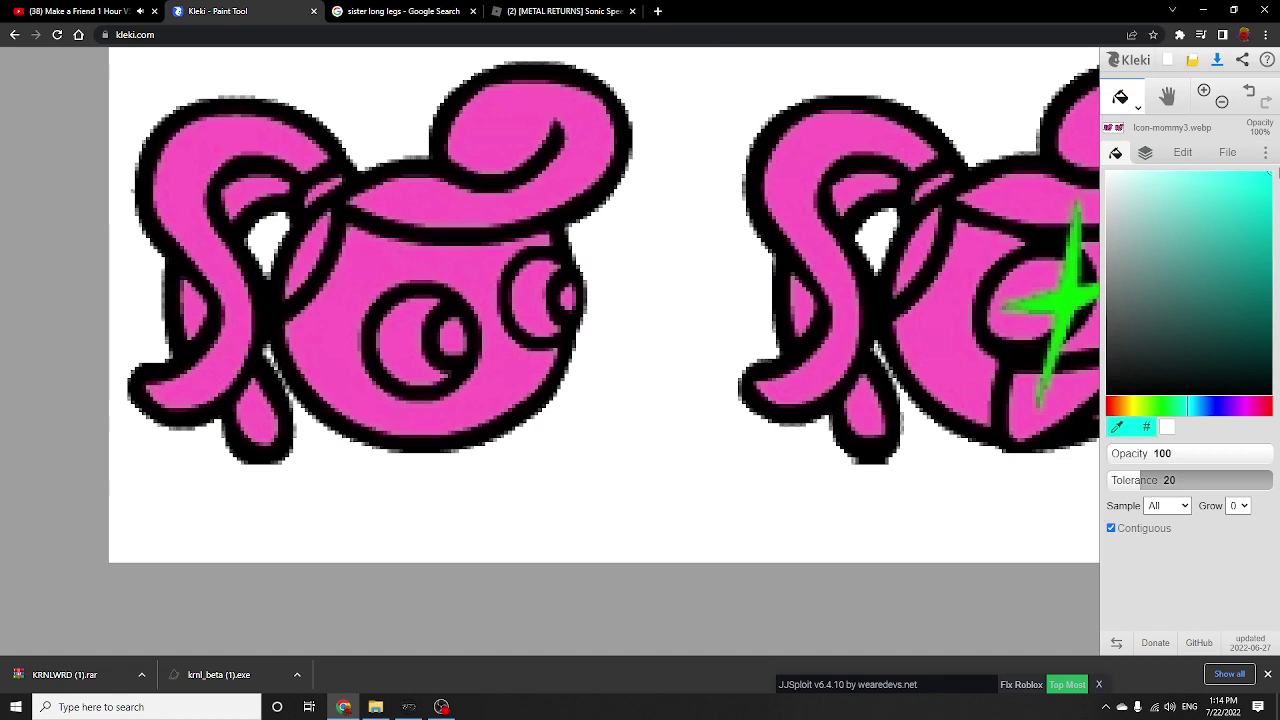
pyautogui.click(447, 263)
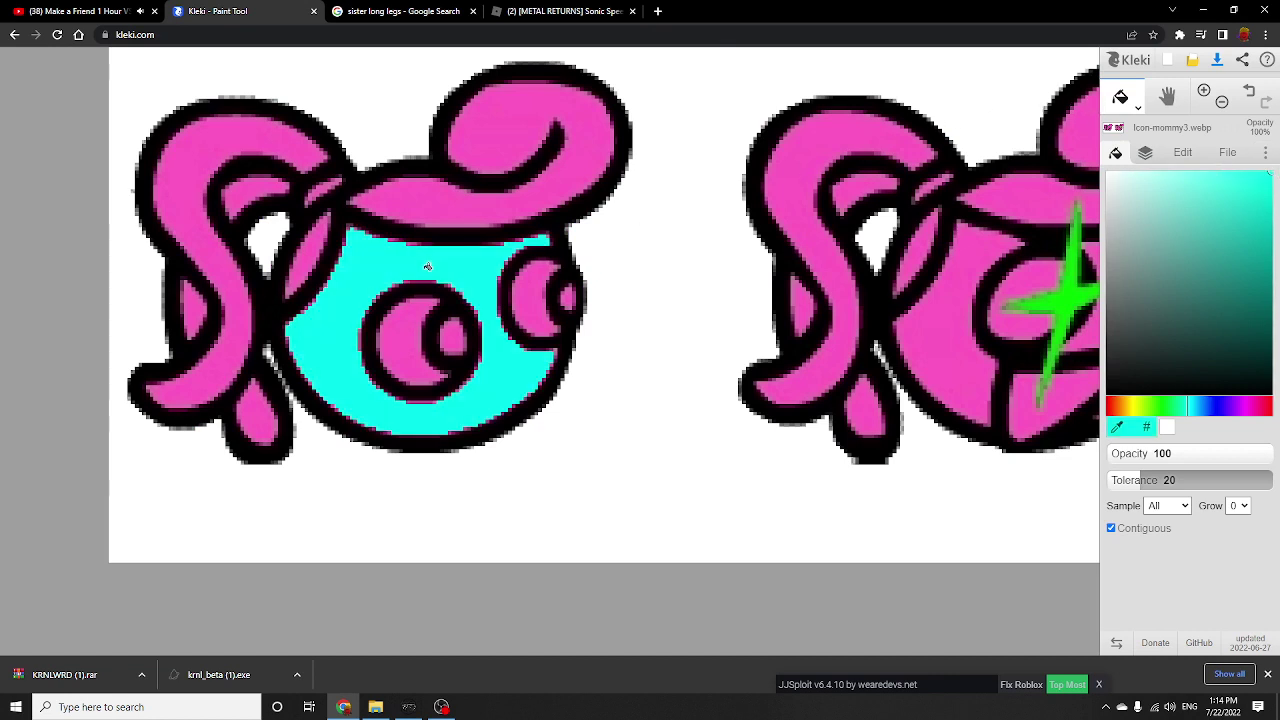
pyautogui.click(1249, 92)
# Fill the left head's face and the large cheek area of the right head with pale pink.
pyautogui.click(1249, 408)
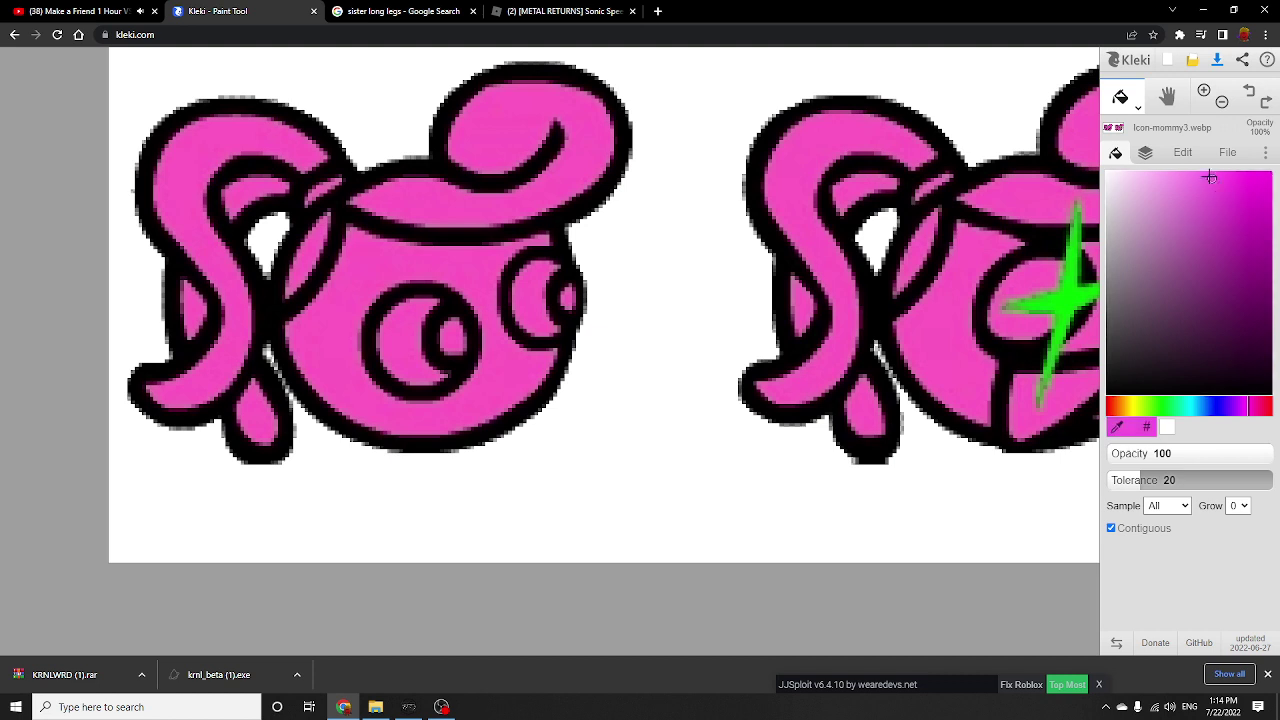
pyautogui.click(1140, 172)
pyautogui.click(376, 278)
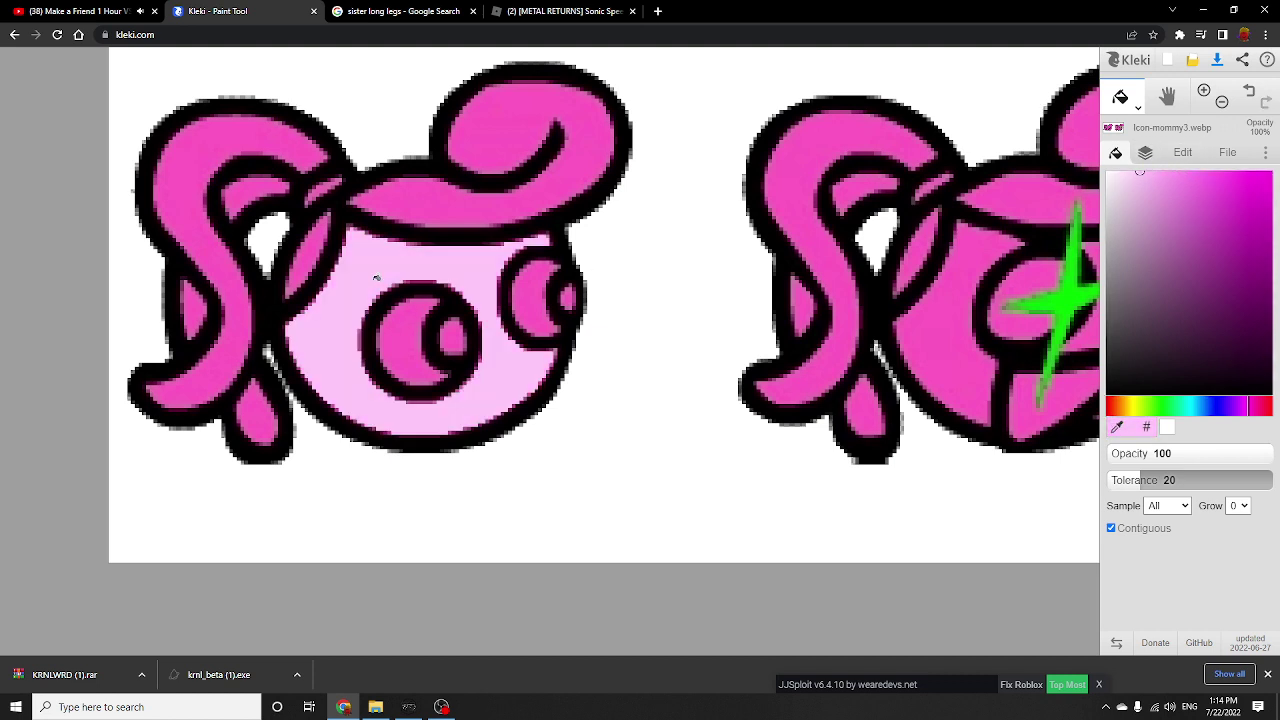
pyautogui.click(947, 319)
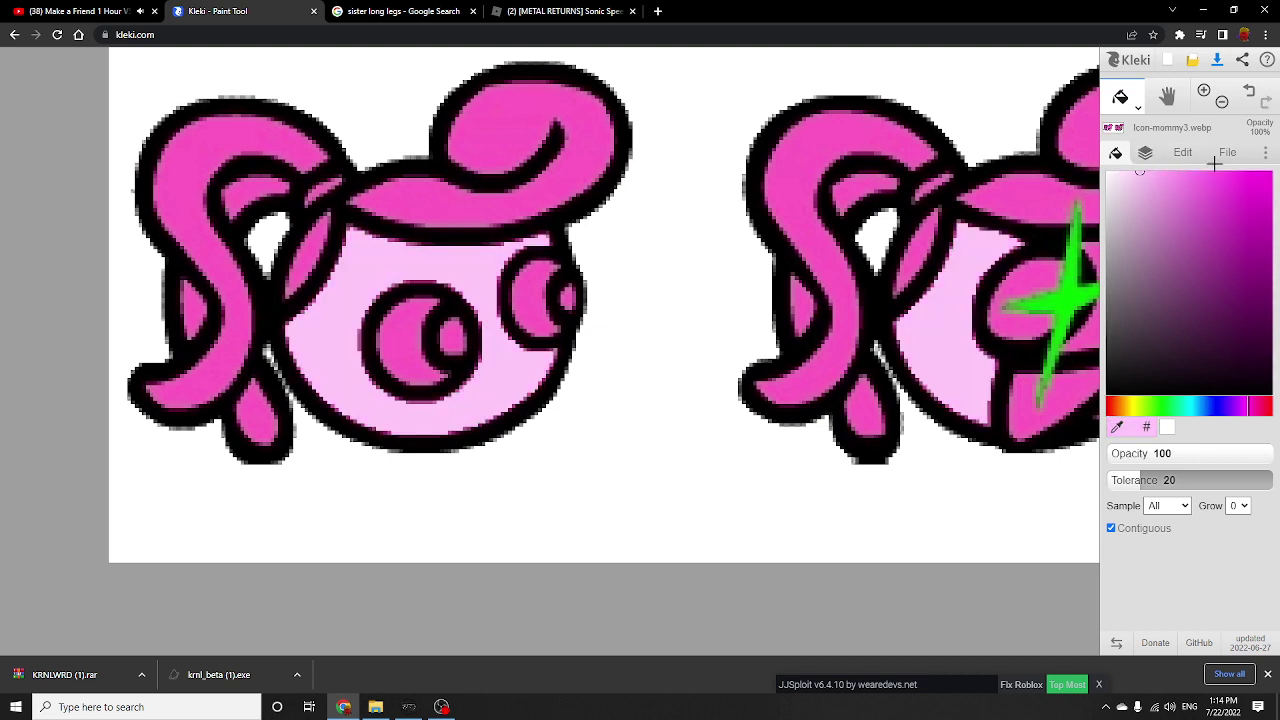
# Fill the right head's remaining face areas with pale pink, undoing the fill that lands on the black outline.
pyautogui.click(1167, 95)
pyautogui.moveTo(884, 326); pyautogui.dragTo(641, 318)
pyautogui.click(1139, 111)
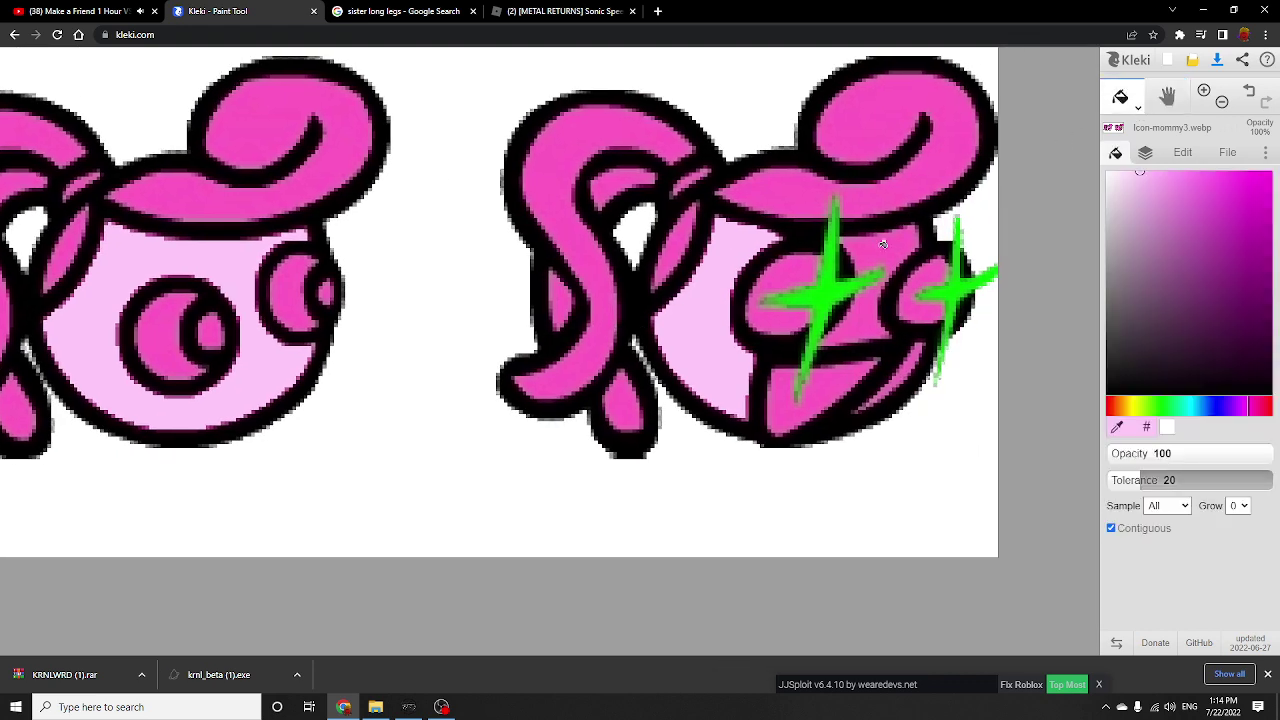
pyautogui.click(866, 343)
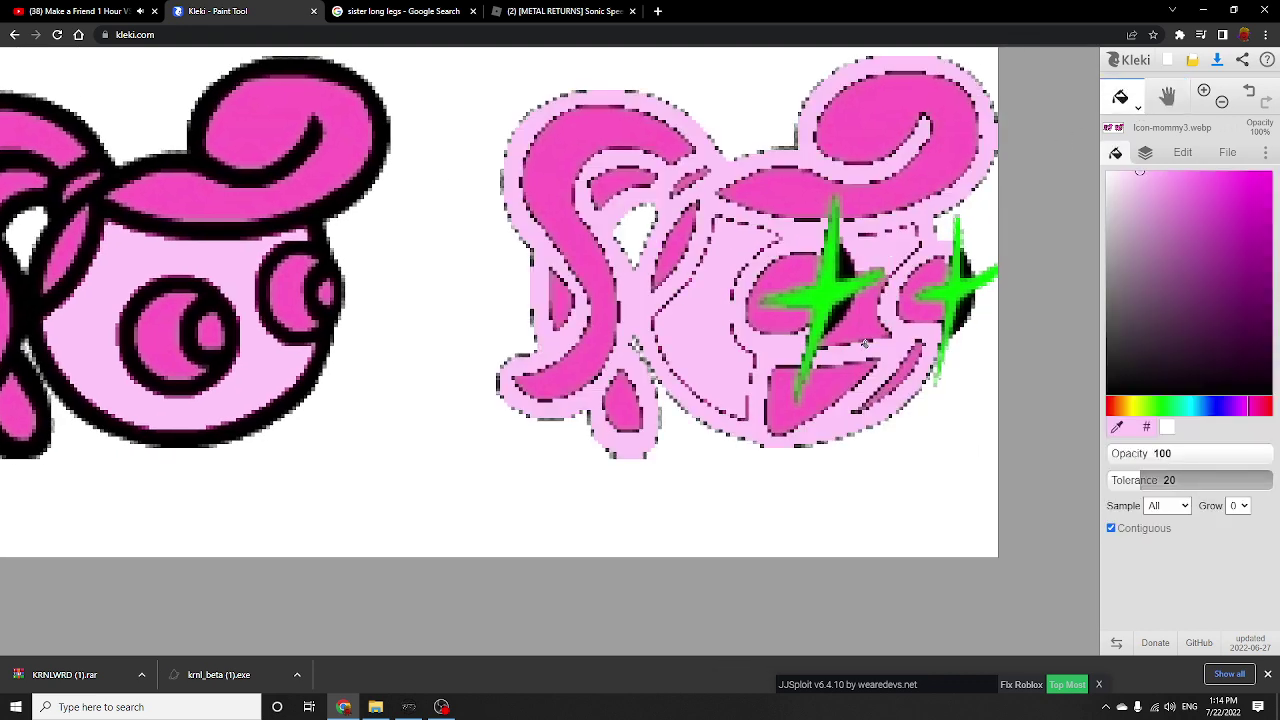
pyautogui.click(1249, 92)
pyautogui.click(916, 356)
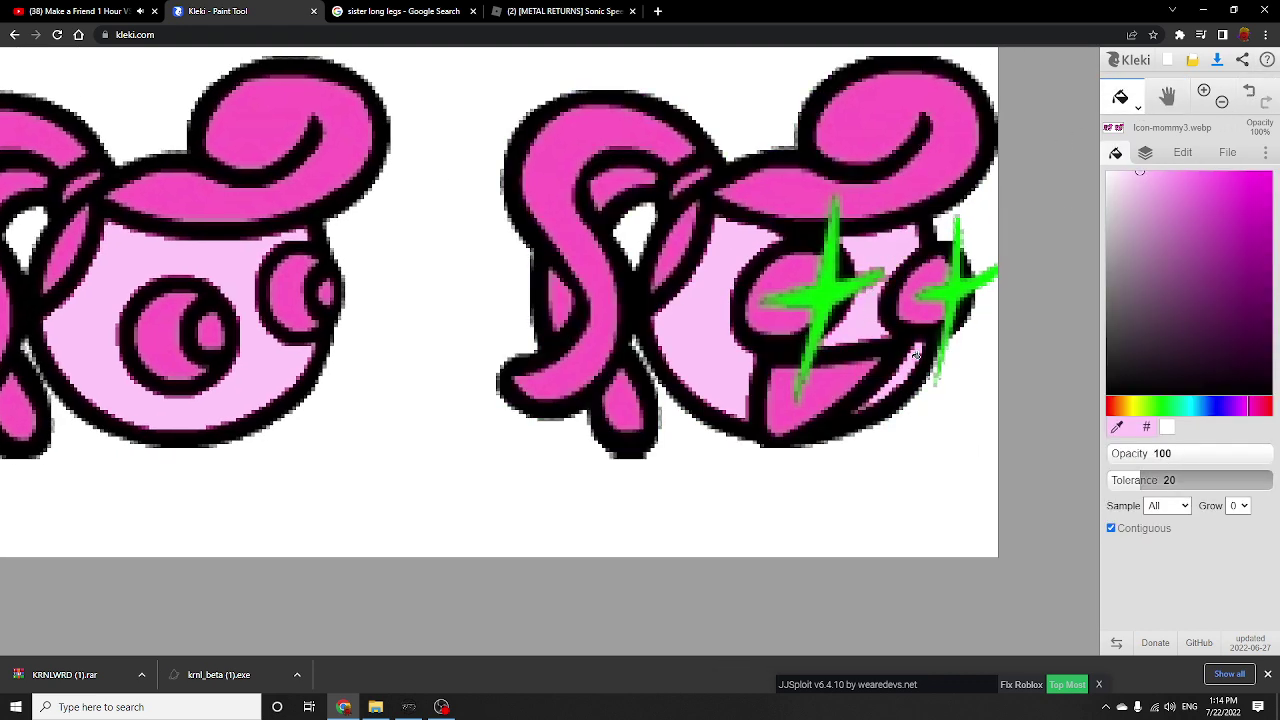
# Fill the left head's eyes with pale pink.
pyautogui.click(1167, 95)
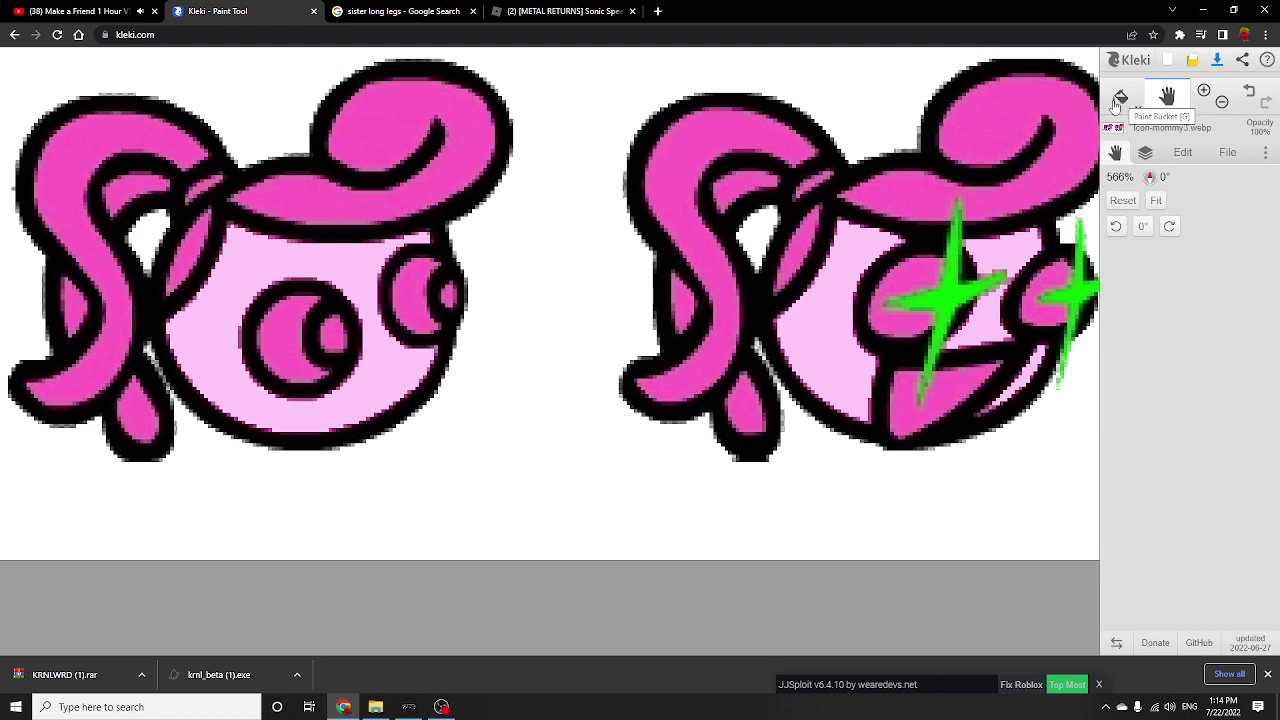
pyautogui.click(1117, 106)
pyautogui.click(285, 320)
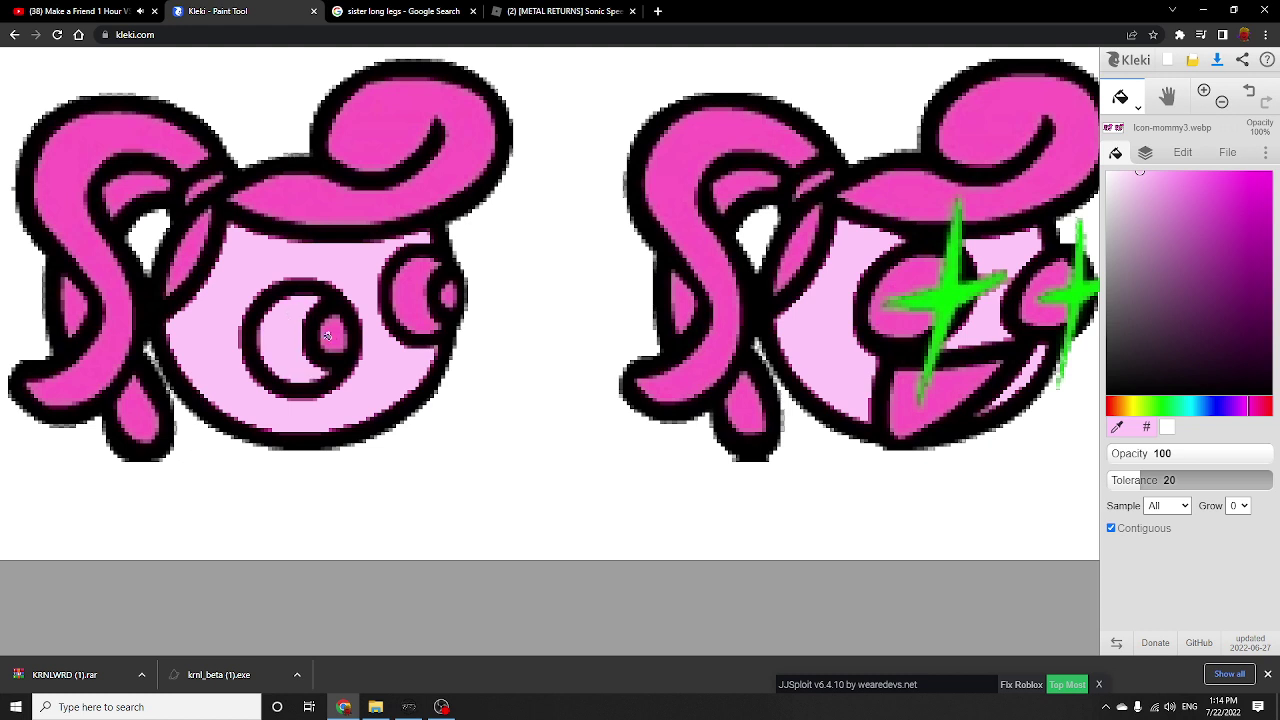
pyautogui.click(330, 336)
pyautogui.click(425, 285)
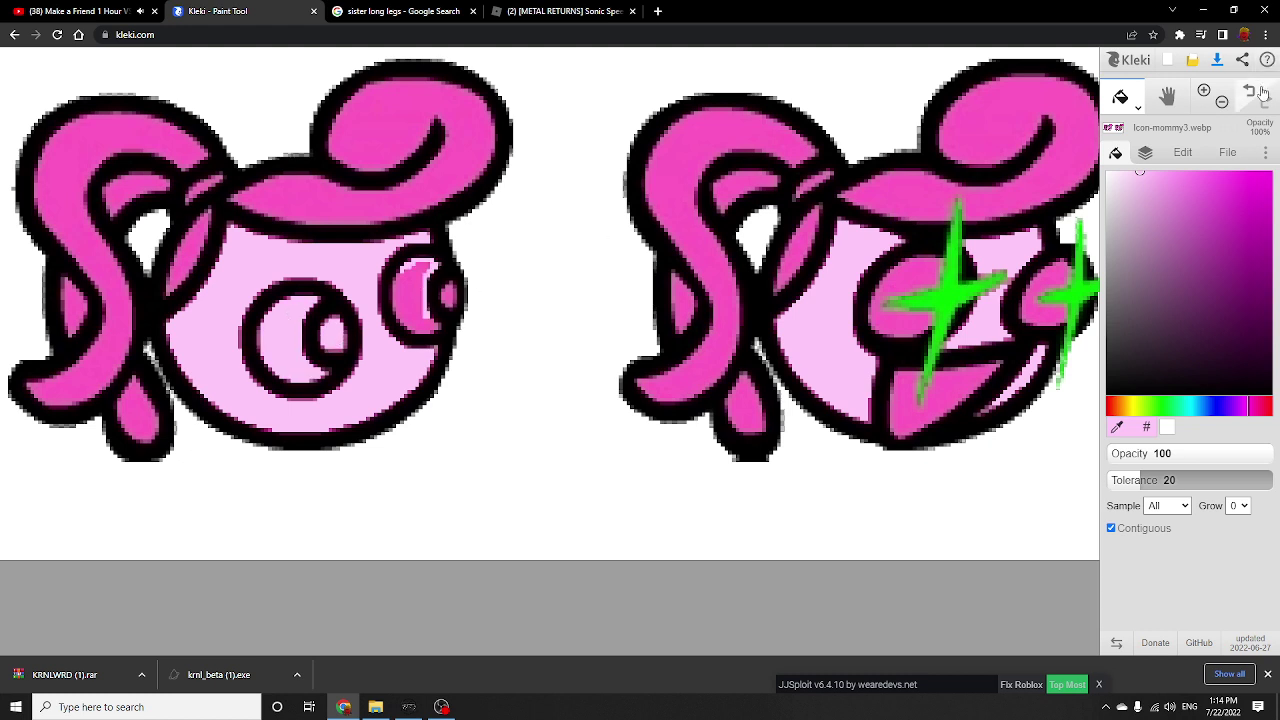
# Undo all the pale pink fills on both heads.
pyautogui.click(1248, 92)
pyautogui.click(1248, 92)
pyautogui.click(1248, 92)
pyautogui.click(1248, 92)
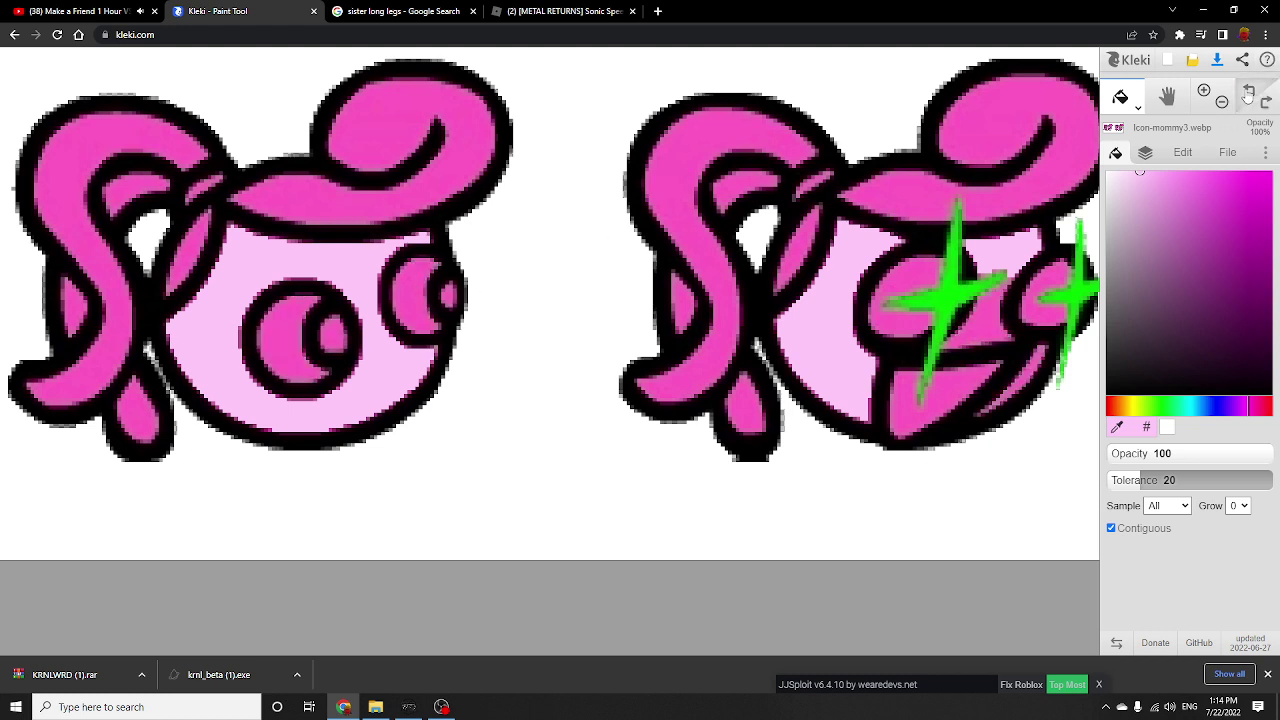
pyautogui.click(1248, 92)
pyautogui.click(1248, 92)
pyautogui.click(1248, 92)
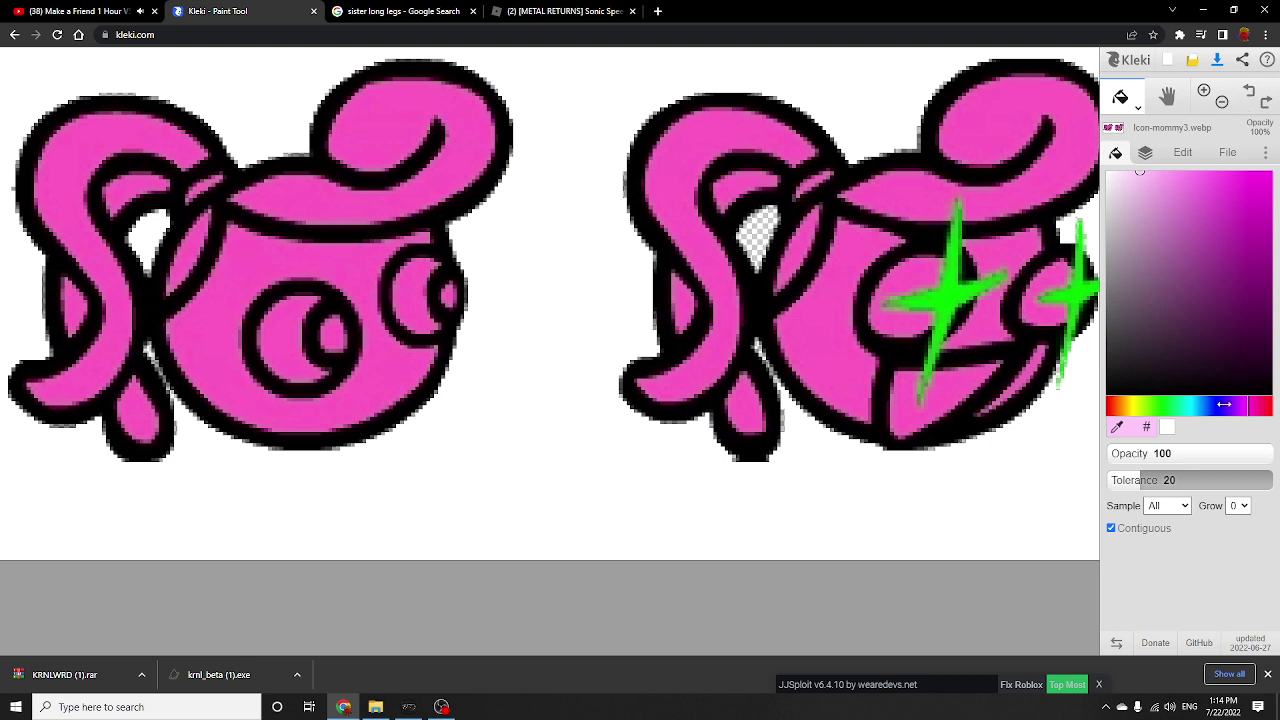
# Fill the left head's face and larger eyeball with vivid purple, undoing the incomplete pupil fill.
pyautogui.moveTo(1224, 404); pyautogui.dragTo(1236, 406)
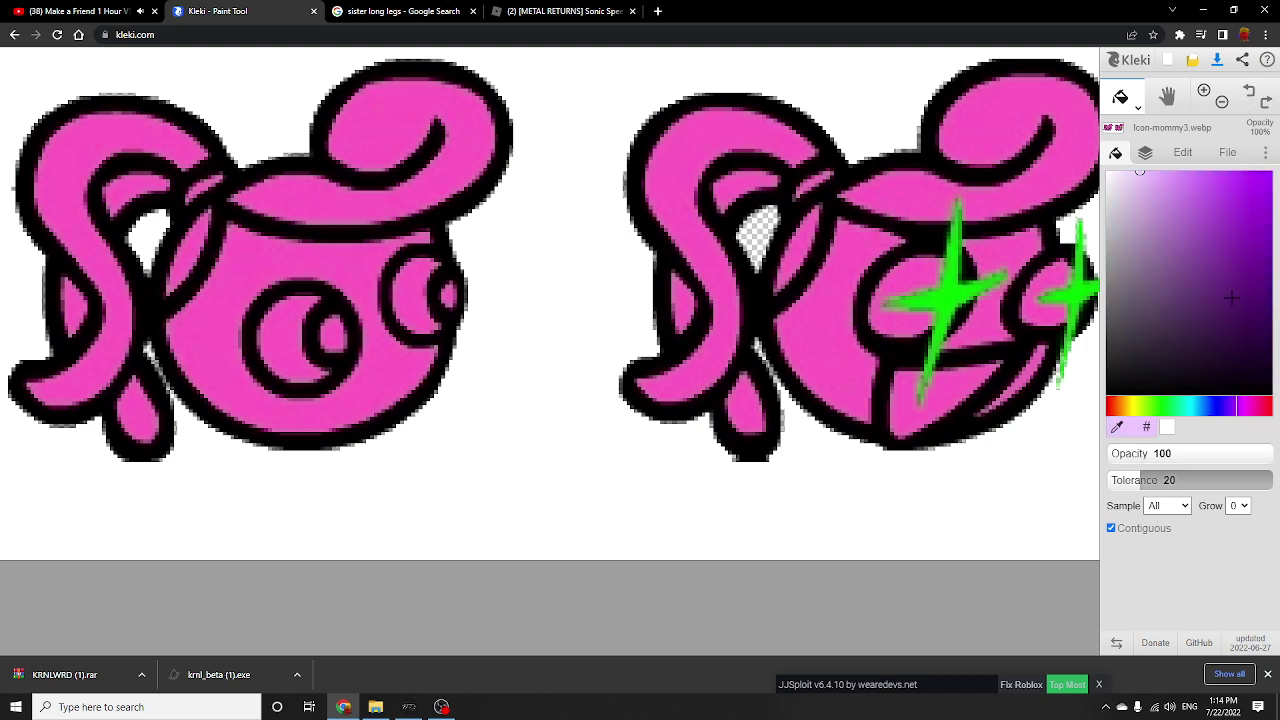
pyautogui.moveTo(1231, 297); pyautogui.dragTo(1273, 110)
pyautogui.click(371, 276)
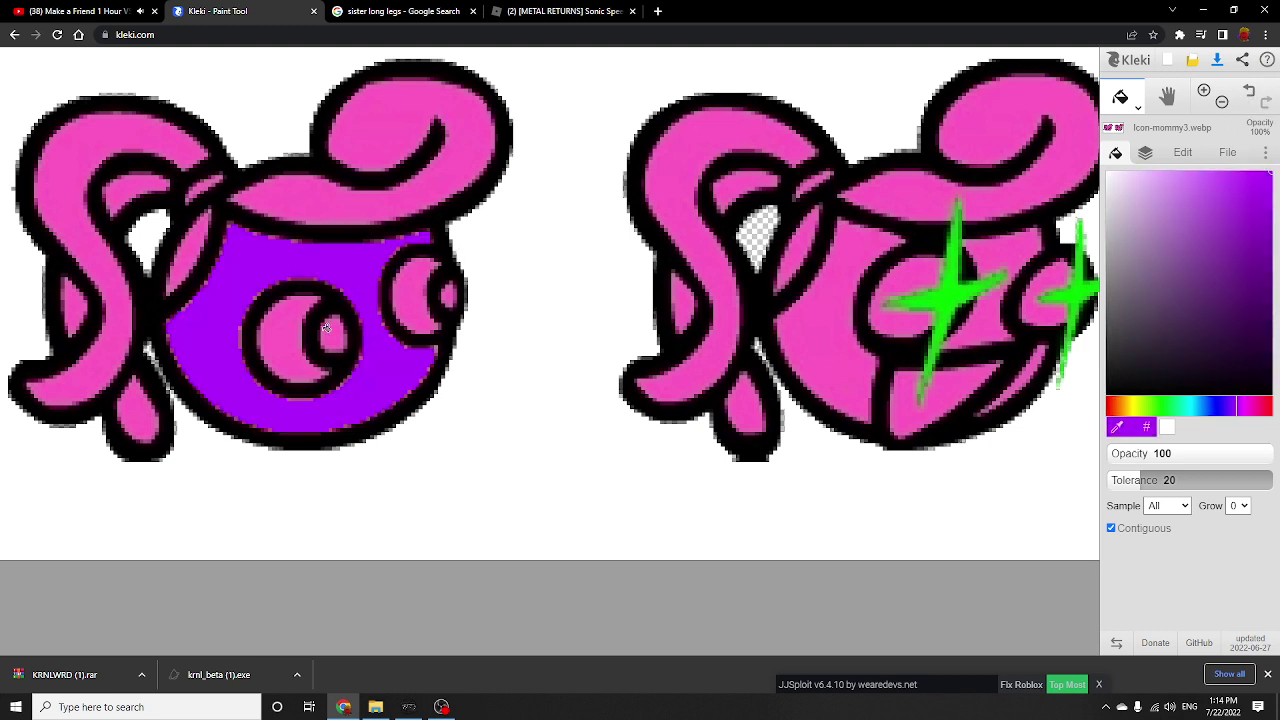
pyautogui.click(303, 333)
pyautogui.click(335, 335)
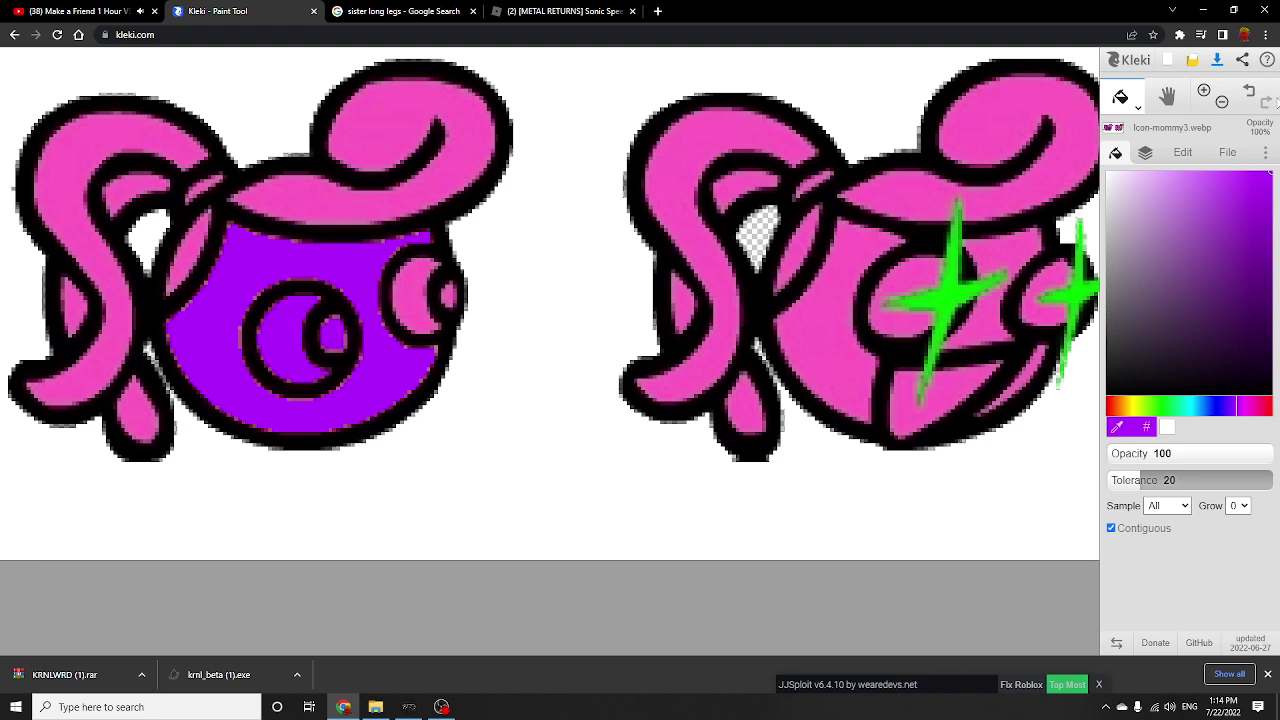
pyautogui.click(1249, 93)
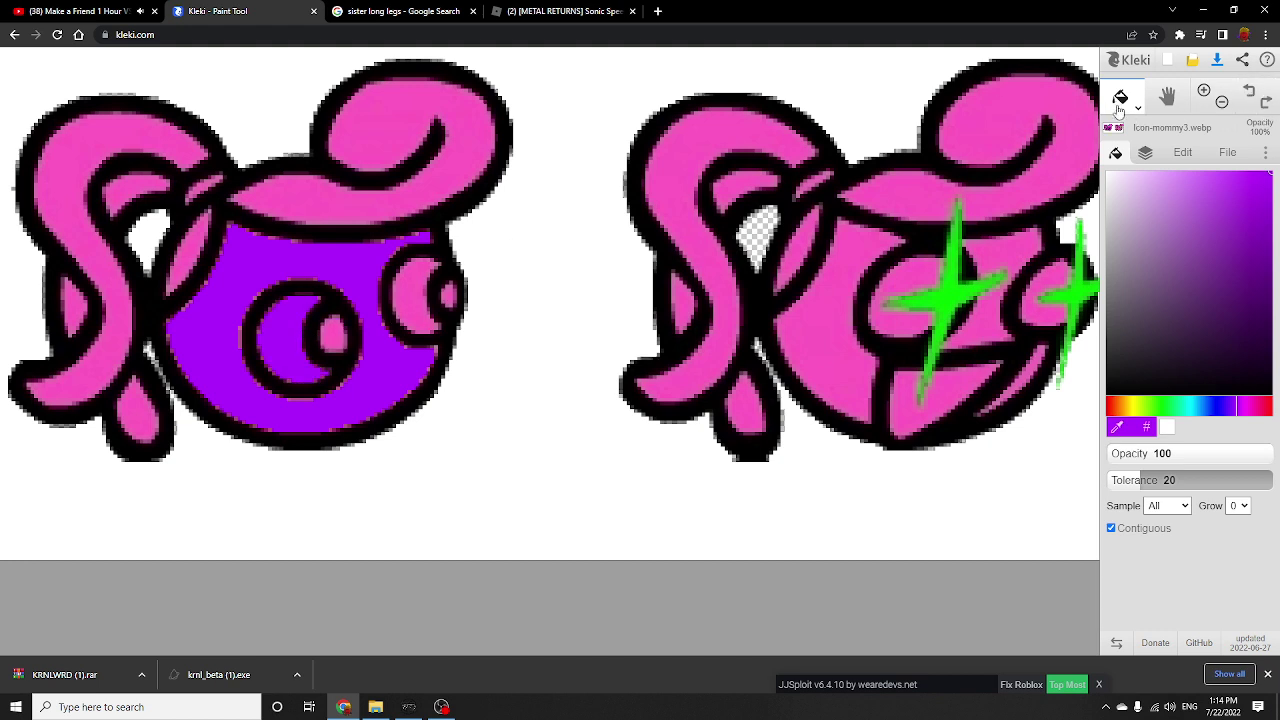
# Set the fill tolerance to 37 and fill the left head's larger pupil and its whole smaller eye with purple.
pyautogui.click(1164, 480)
pyautogui.click(1168, 480)
pyautogui.click(344, 335)
pyautogui.click(421, 290)
pyautogui.click(451, 295)
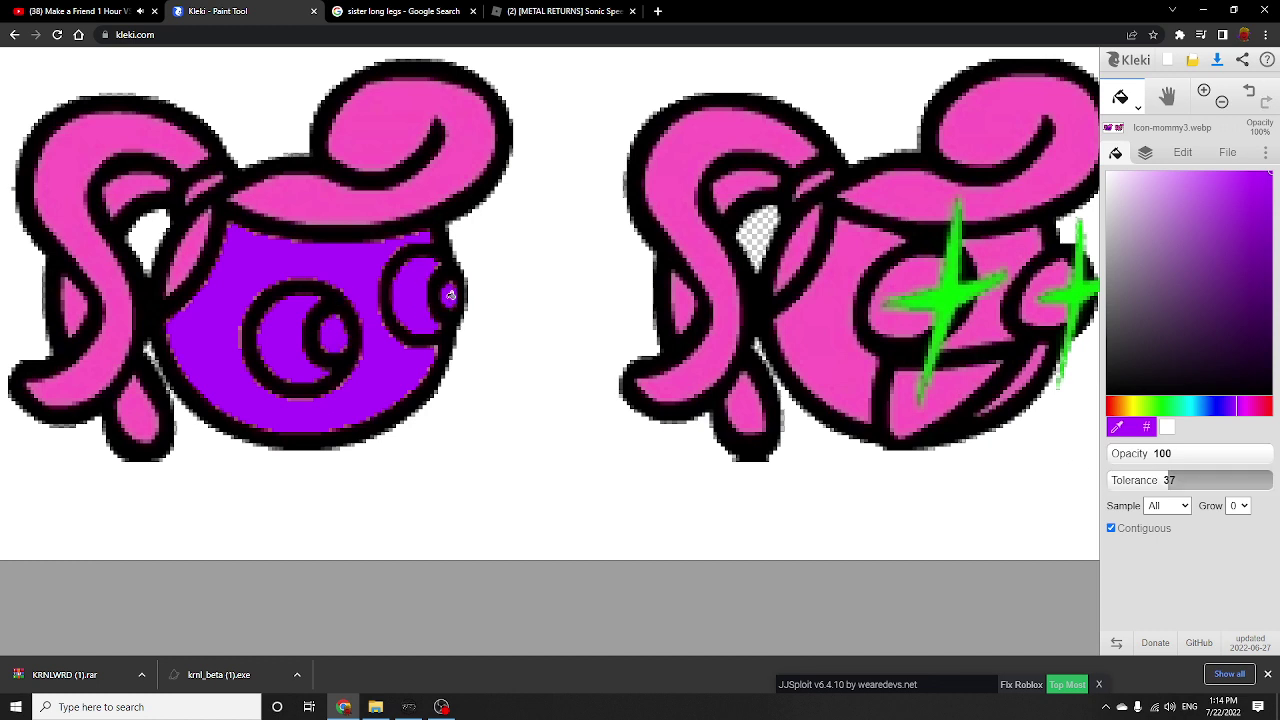
# Fill all the hair sections of the left head with purple, including the fringe, hair tie and ponytail pieces.
pyautogui.click(357, 217)
pyautogui.click(182, 251)
pyautogui.click(192, 186)
pyautogui.click(182, 156)
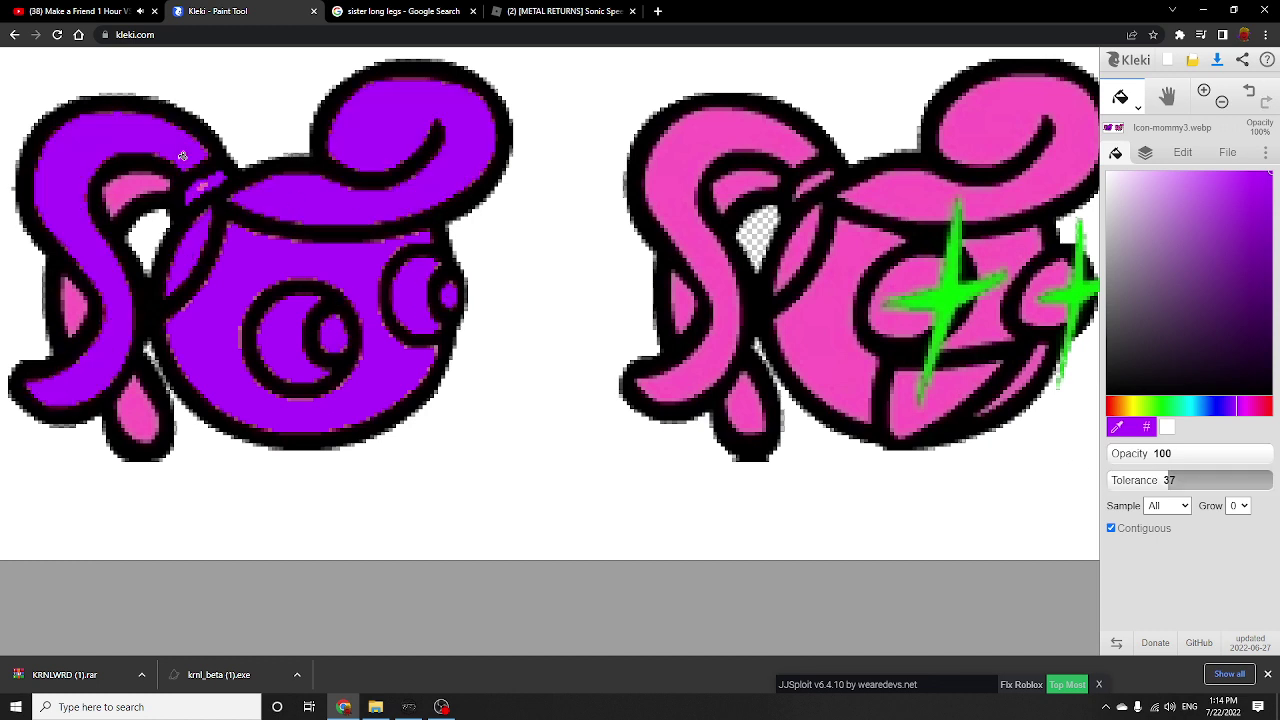
pyautogui.click(136, 181)
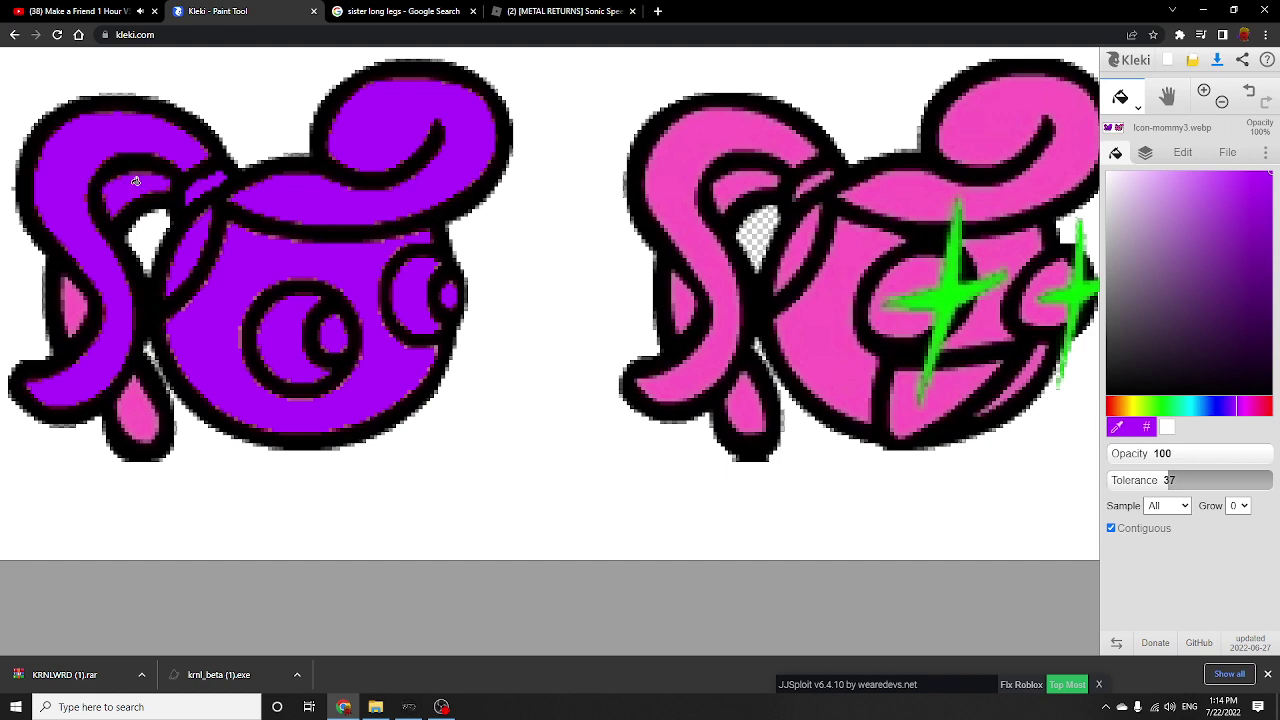
pyautogui.click(84, 297)
pyautogui.click(124, 400)
# Fill the right head's ponytail, its inner loop and both loose strands with the same purple.
pyautogui.click(1167, 96)
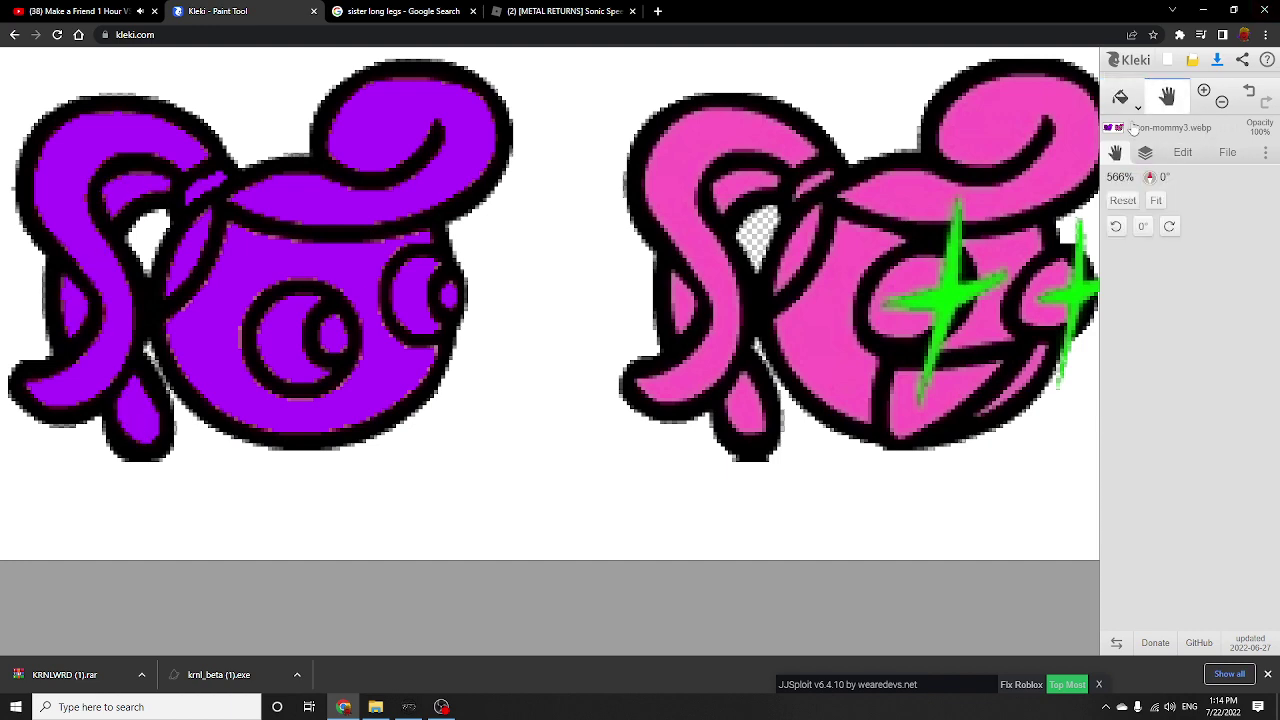
pyautogui.moveTo(913, 237); pyautogui.dragTo(657, 289)
pyautogui.click(1121, 100)
pyautogui.click(511, 186)
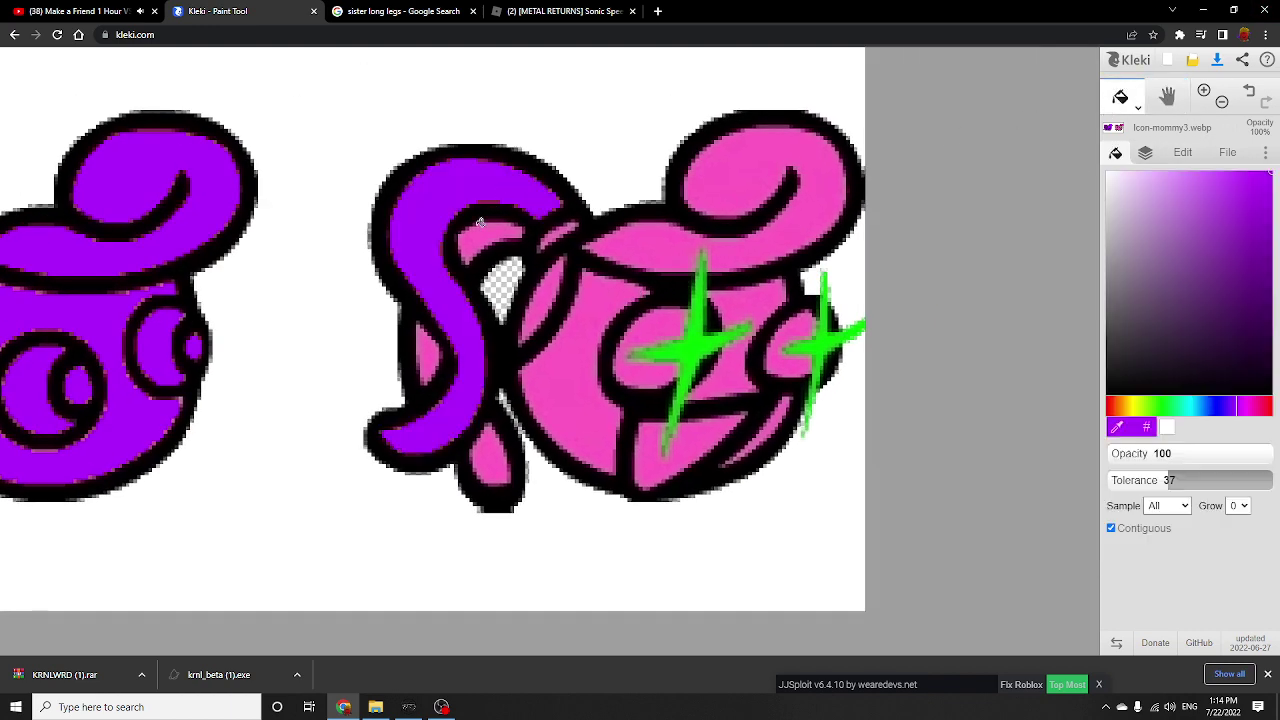
pyautogui.click(478, 246)
pyautogui.click(421, 355)
pyautogui.click(486, 455)
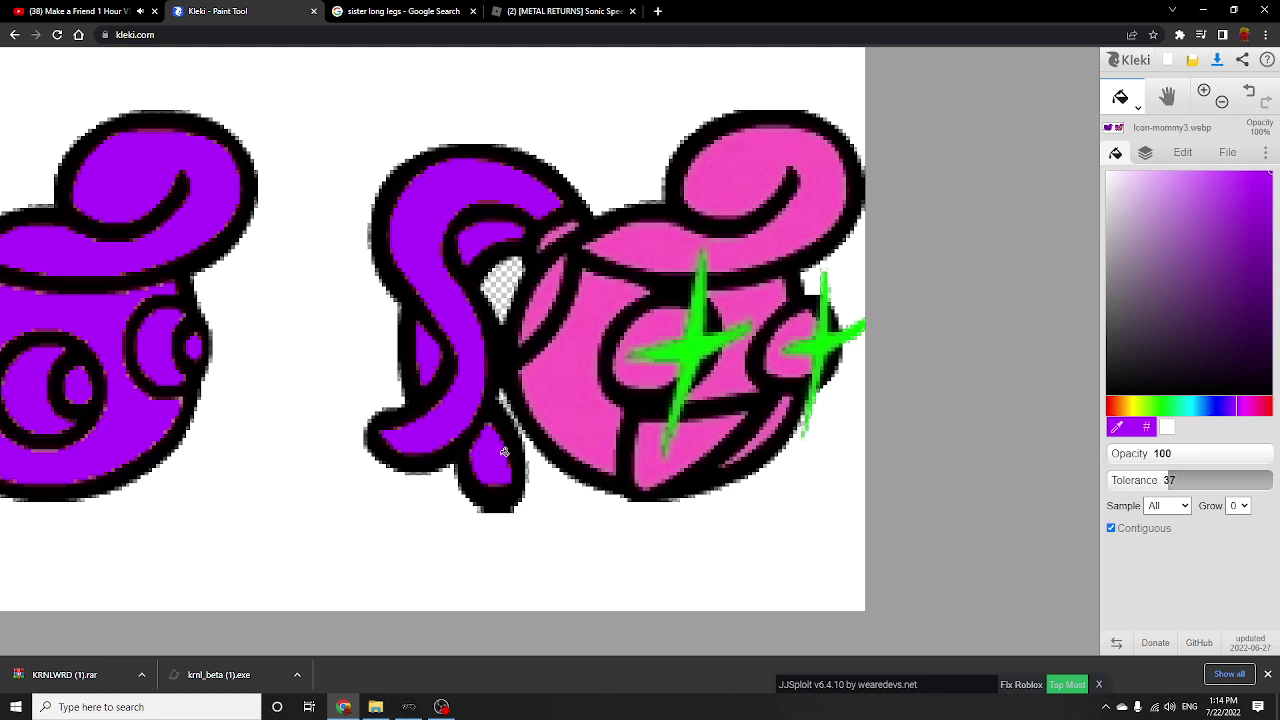
# Fill the transparent gap in the right head's ponytail with white and its fringe and side hair with purple.
pyautogui.moveTo(1130, 188); pyautogui.dragTo(1107, 173)
pyautogui.click(518, 267)
pyautogui.press('alt')
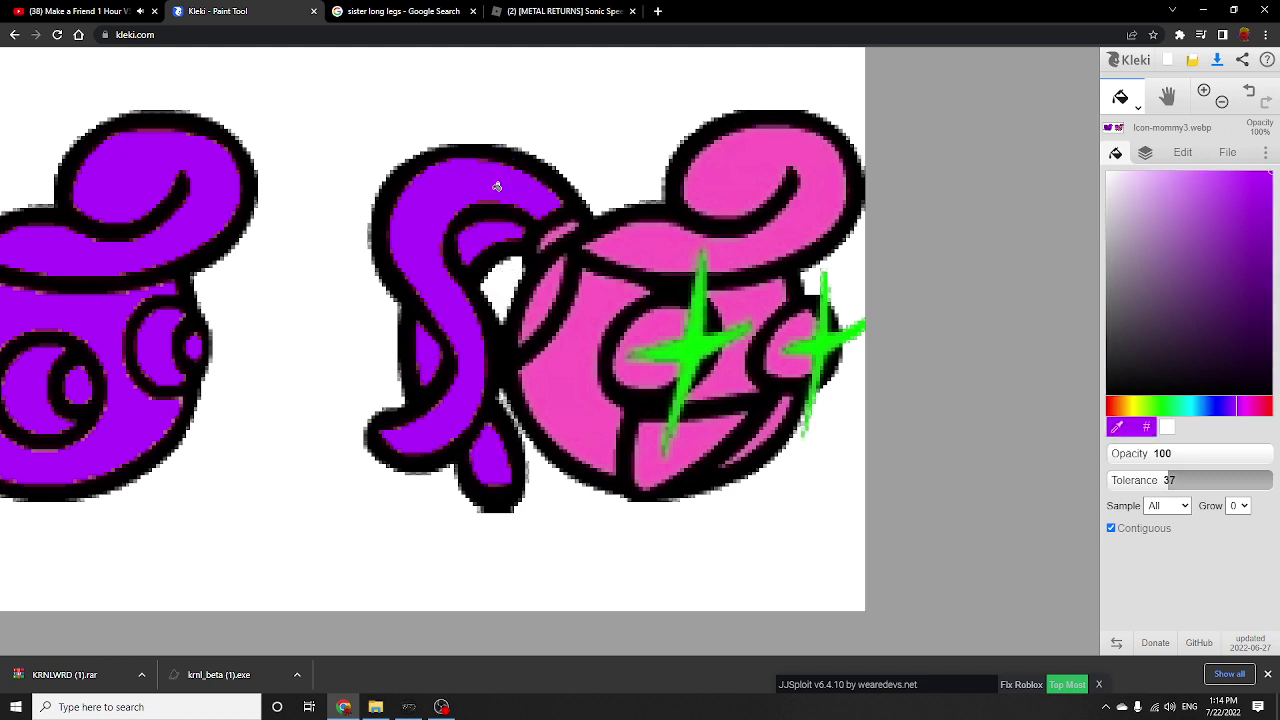
pyautogui.click(647, 245)
pyautogui.click(550, 294)
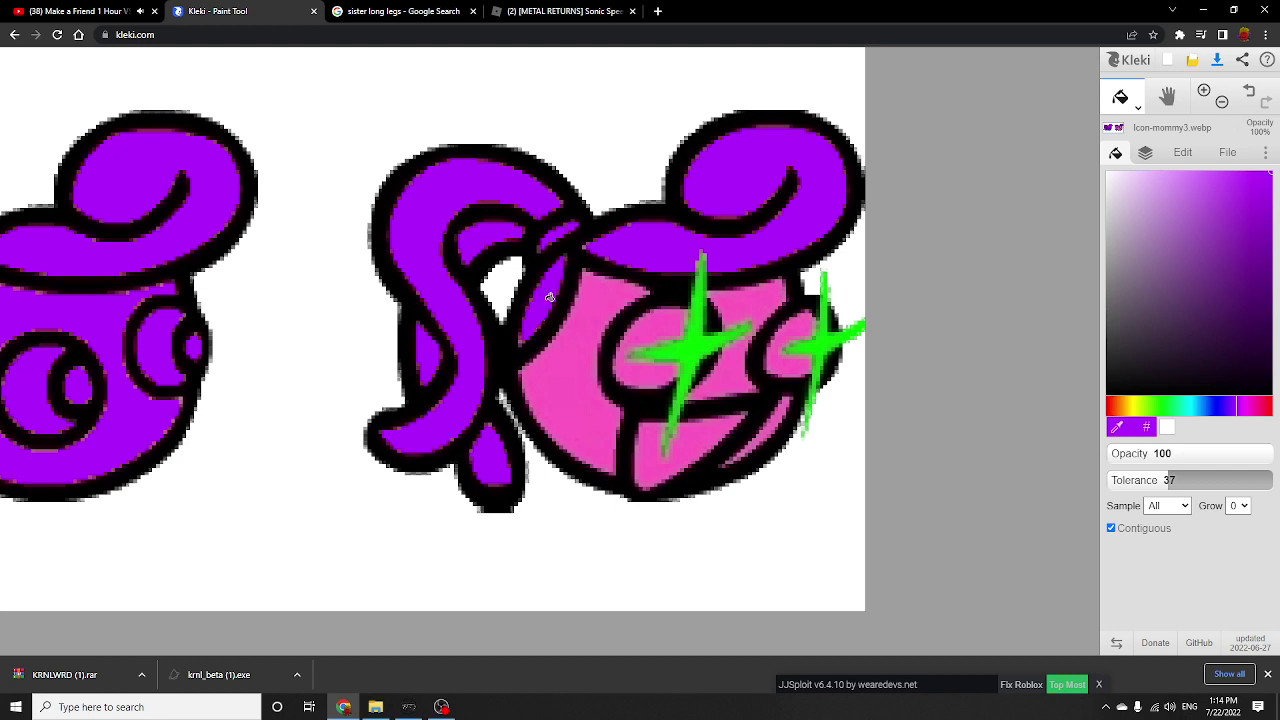
# Fill the right head's face, eyes and mouth areas with purple, undoing the fill that lands on the outline.
pyautogui.click(583, 366)
pyautogui.click(640, 366)
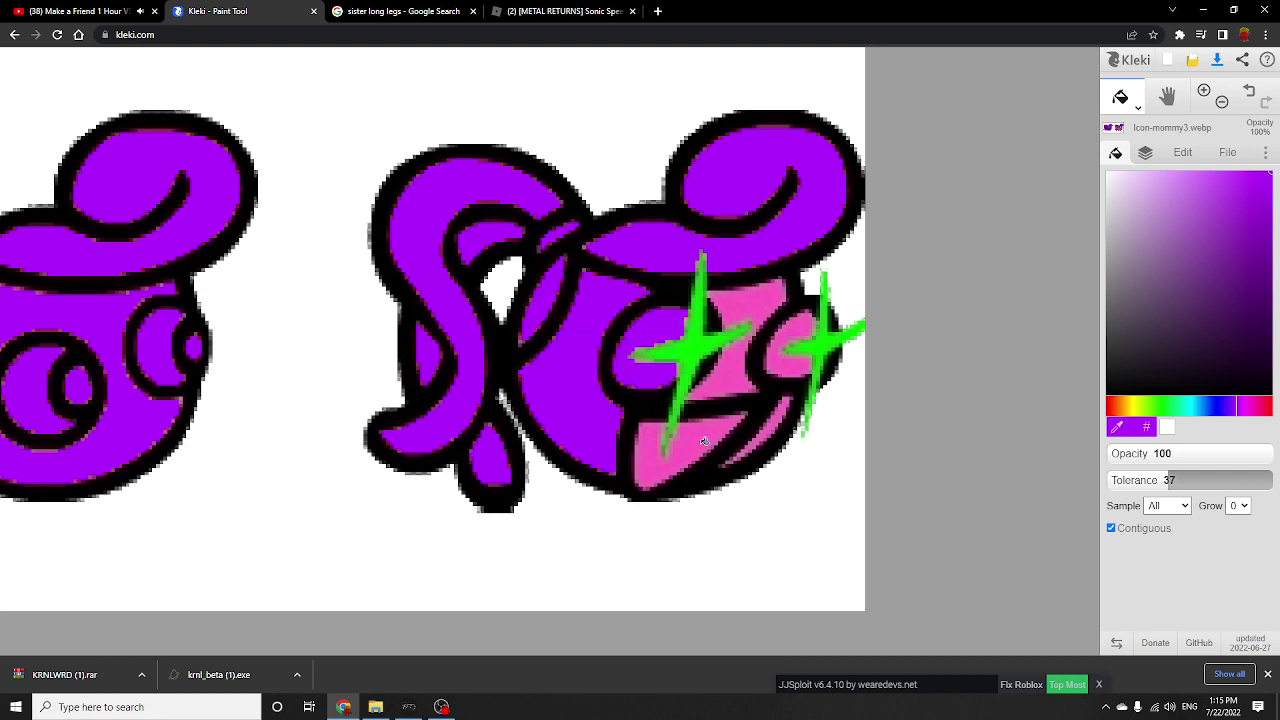
pyautogui.click(704, 441)
pyautogui.click(727, 376)
pyautogui.click(765, 360)
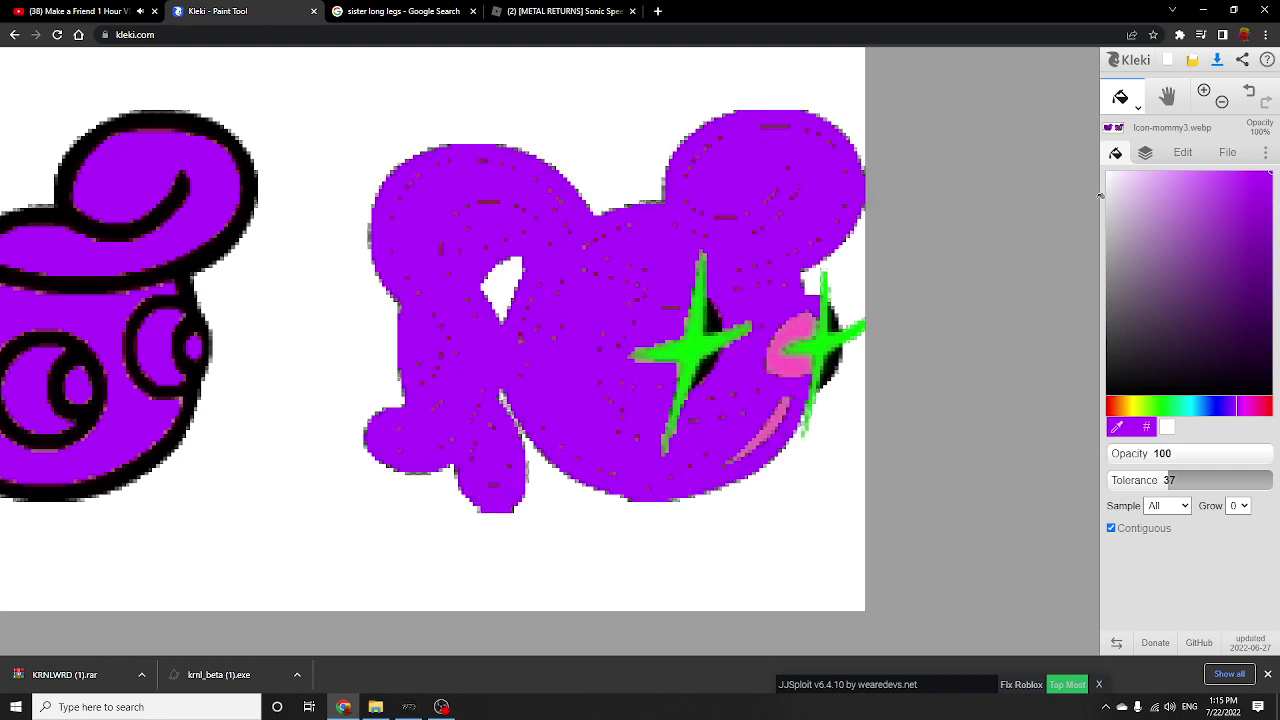
pyautogui.click(1249, 91)
pyautogui.click(783, 368)
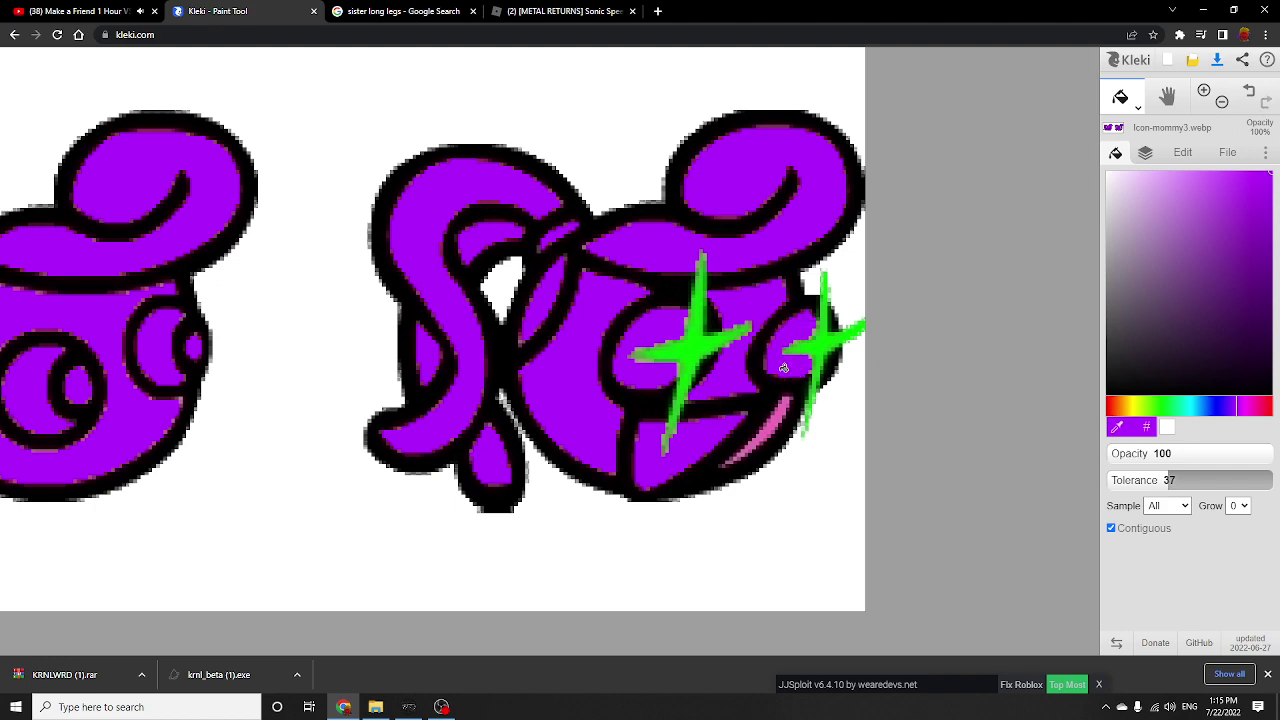
pyautogui.click(776, 427)
# Check the Sister Long Legs reference image and fill both green stars over the right head's eyes with yellow.
pyautogui.click(428, 11)
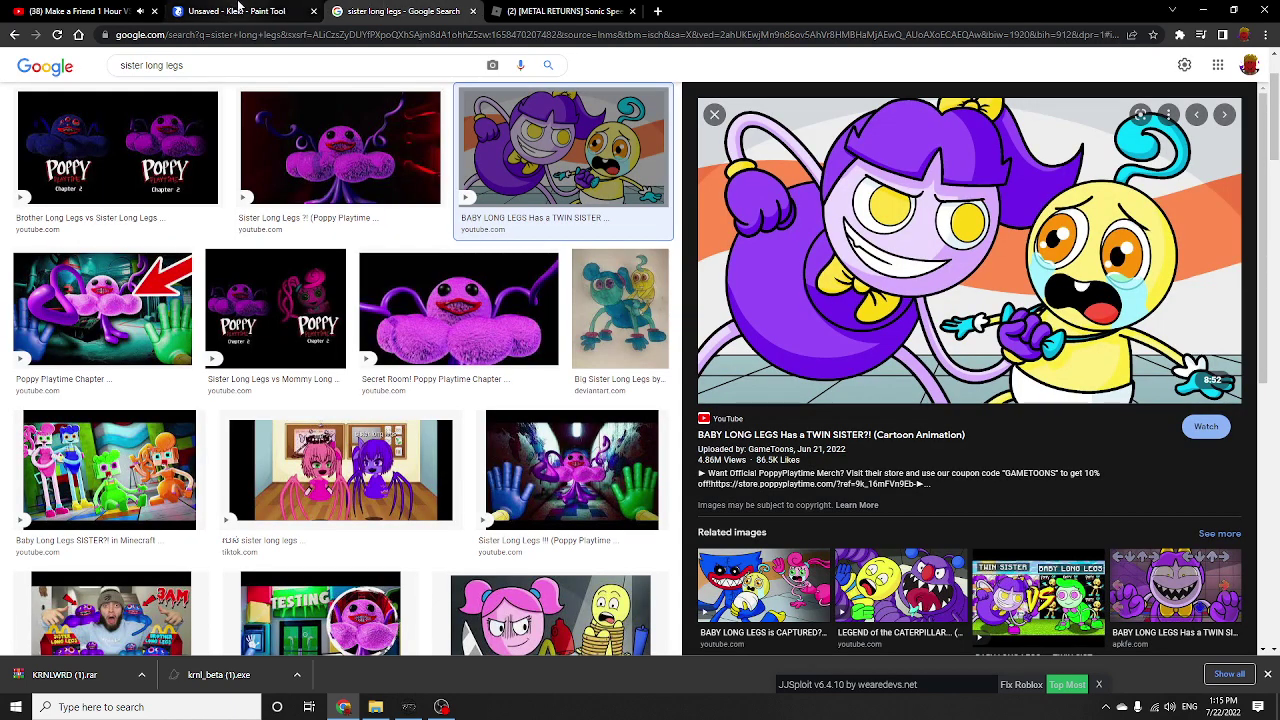
pyautogui.click(218, 11)
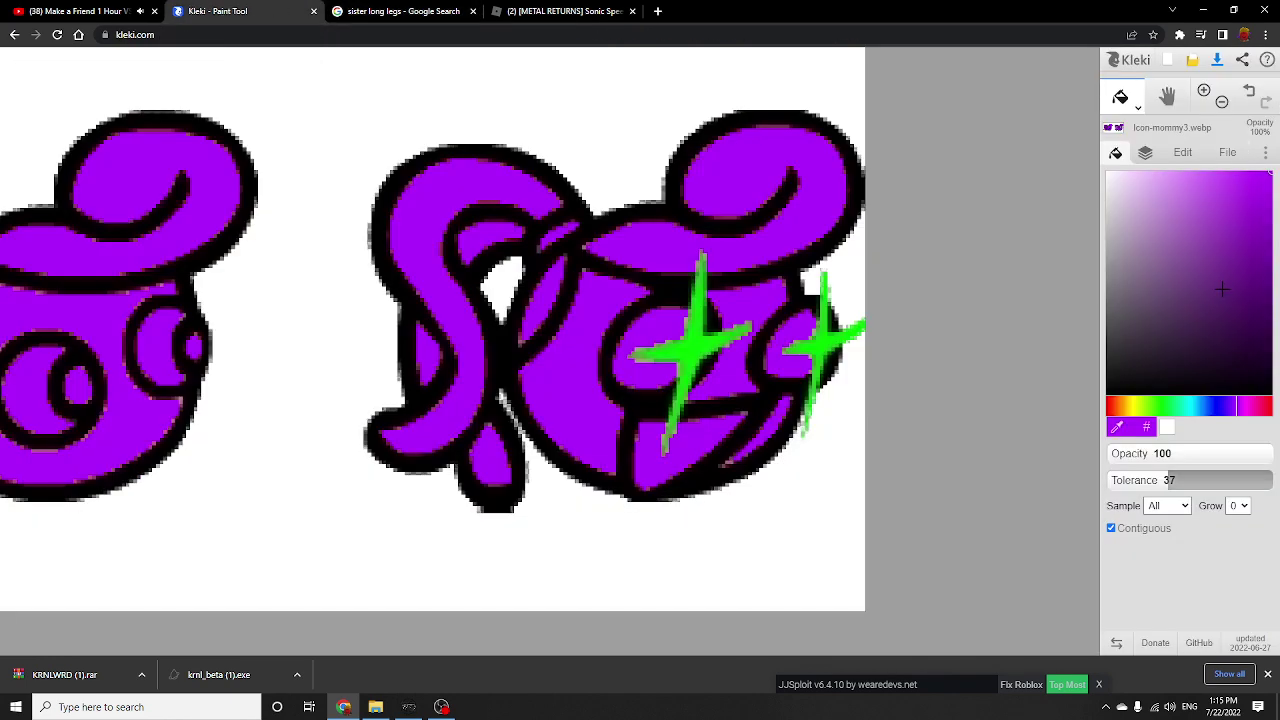
pyautogui.click(1136, 406)
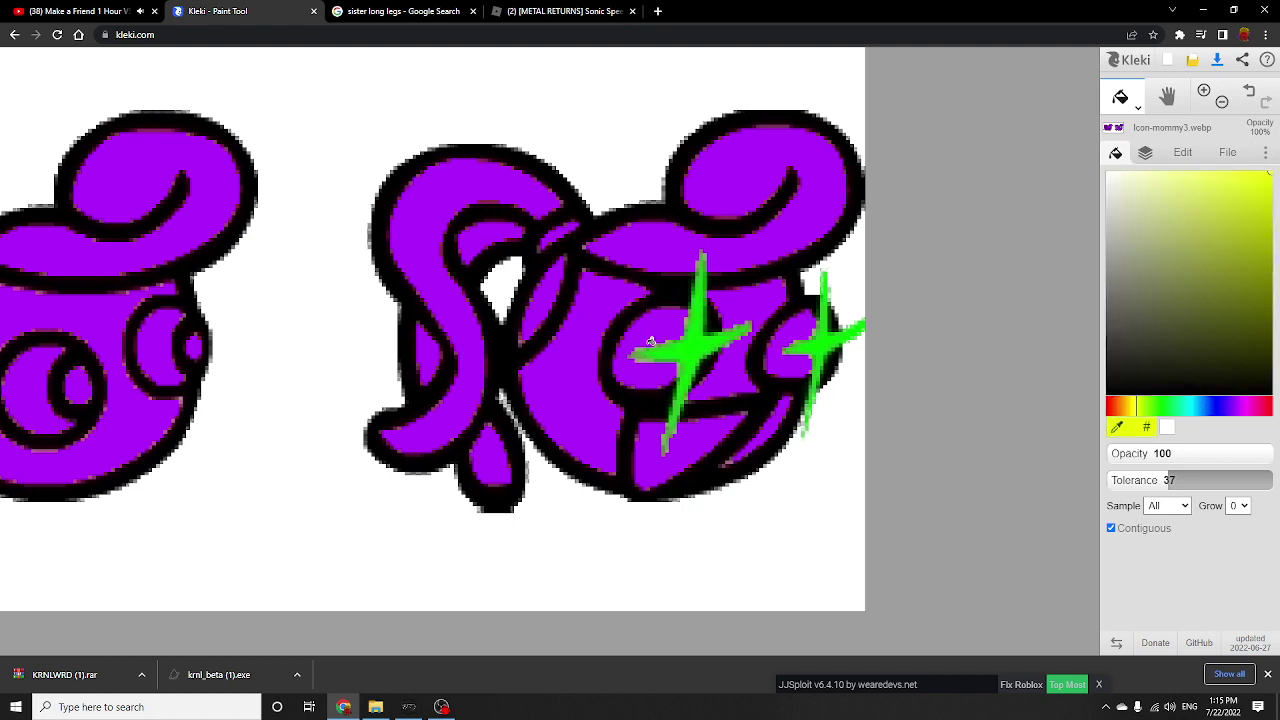
pyautogui.click(691, 349)
pyautogui.click(820, 346)
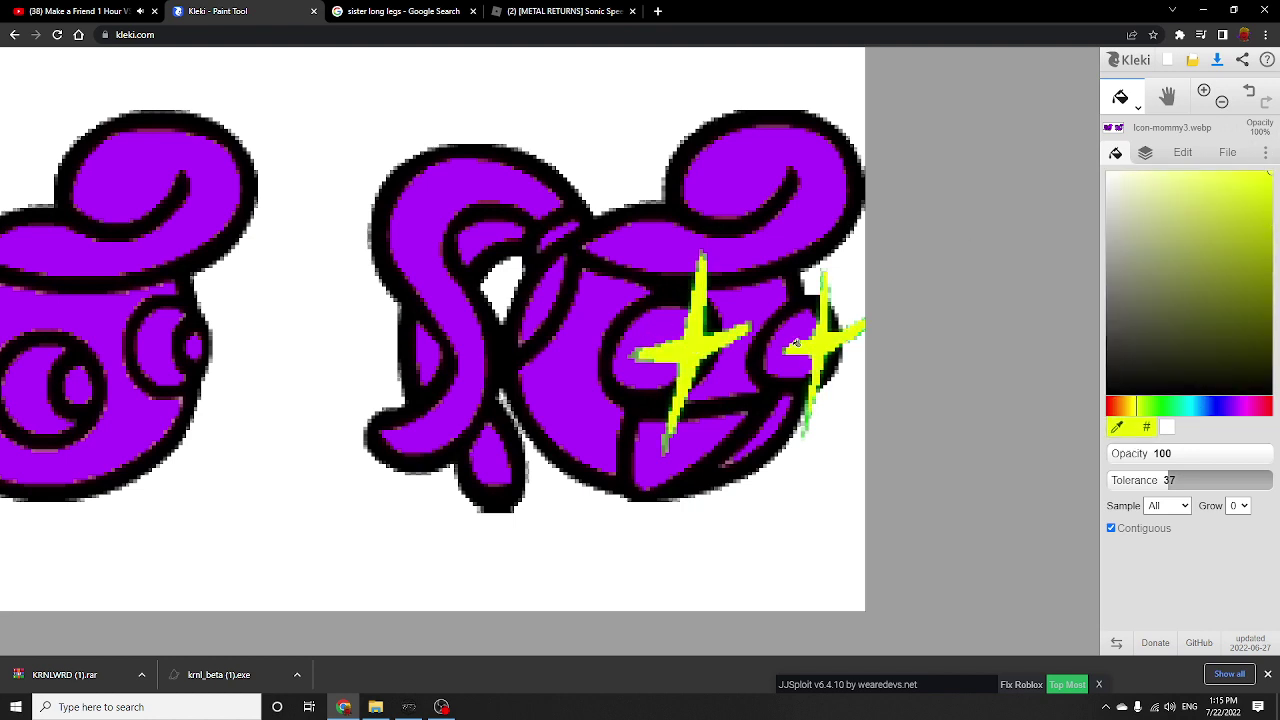
pyautogui.click(1168, 100)
pyautogui.moveTo(436, 467); pyautogui.dragTo(614, 462)
pyautogui.scroll(-1, 500, 508)
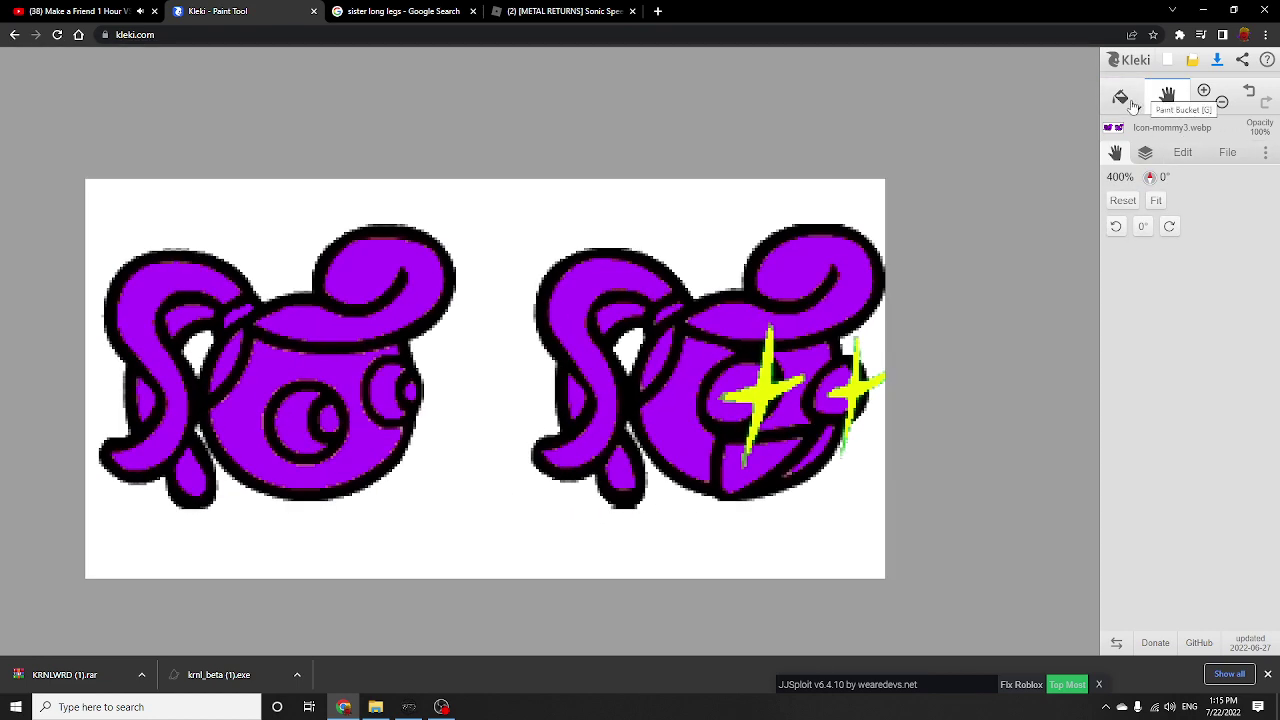
pyautogui.click(1183, 153)
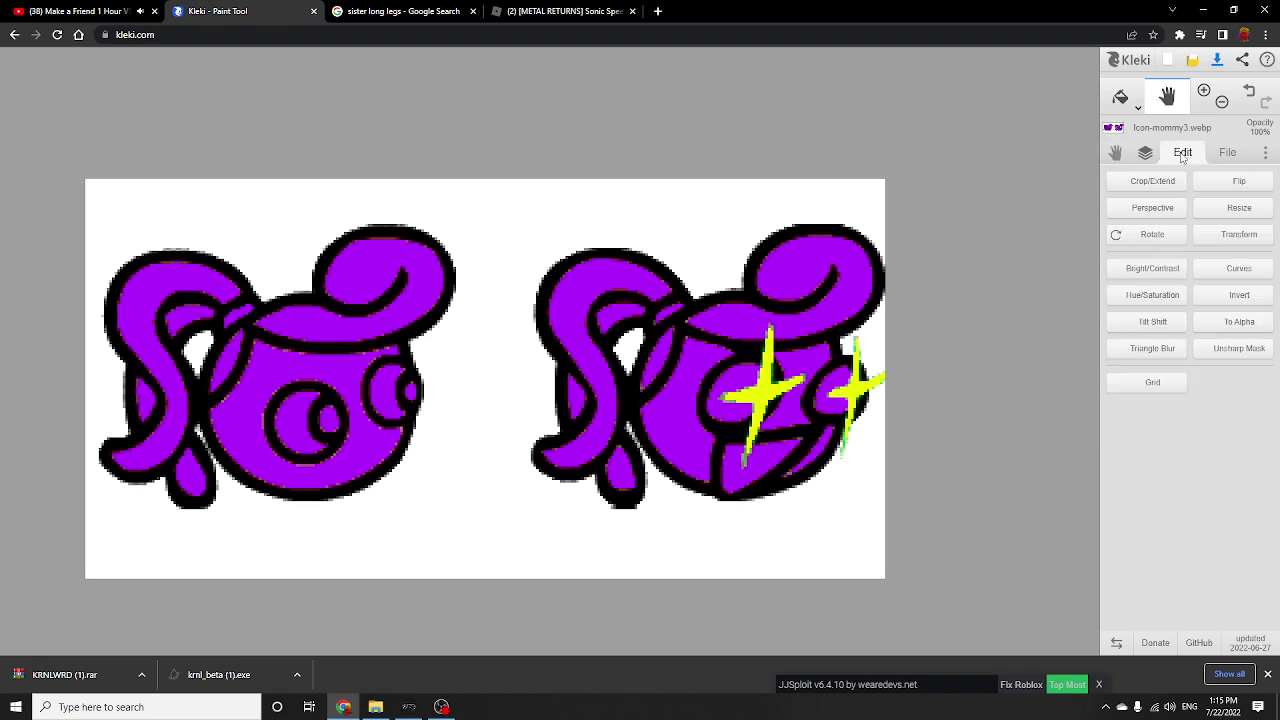
pyautogui.click(1120, 97)
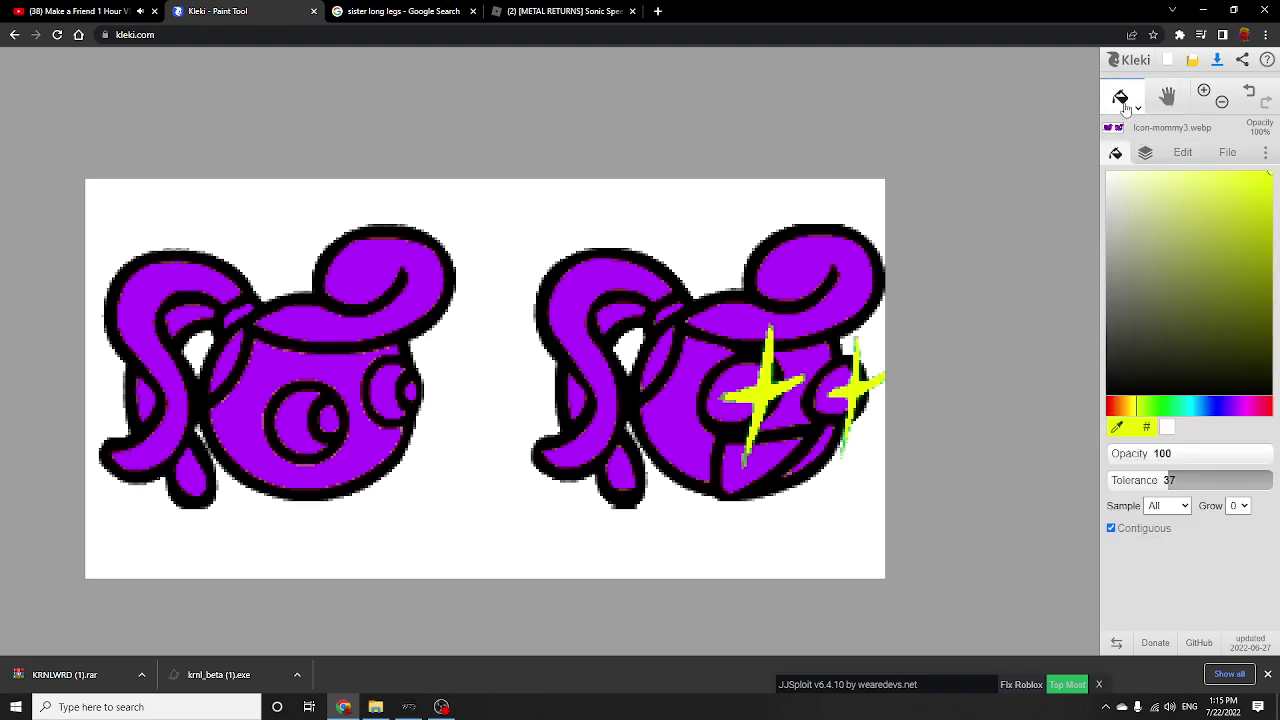
pyautogui.click(1127, 107)
pyautogui.click(1120, 186)
pyautogui.click(554, 217)
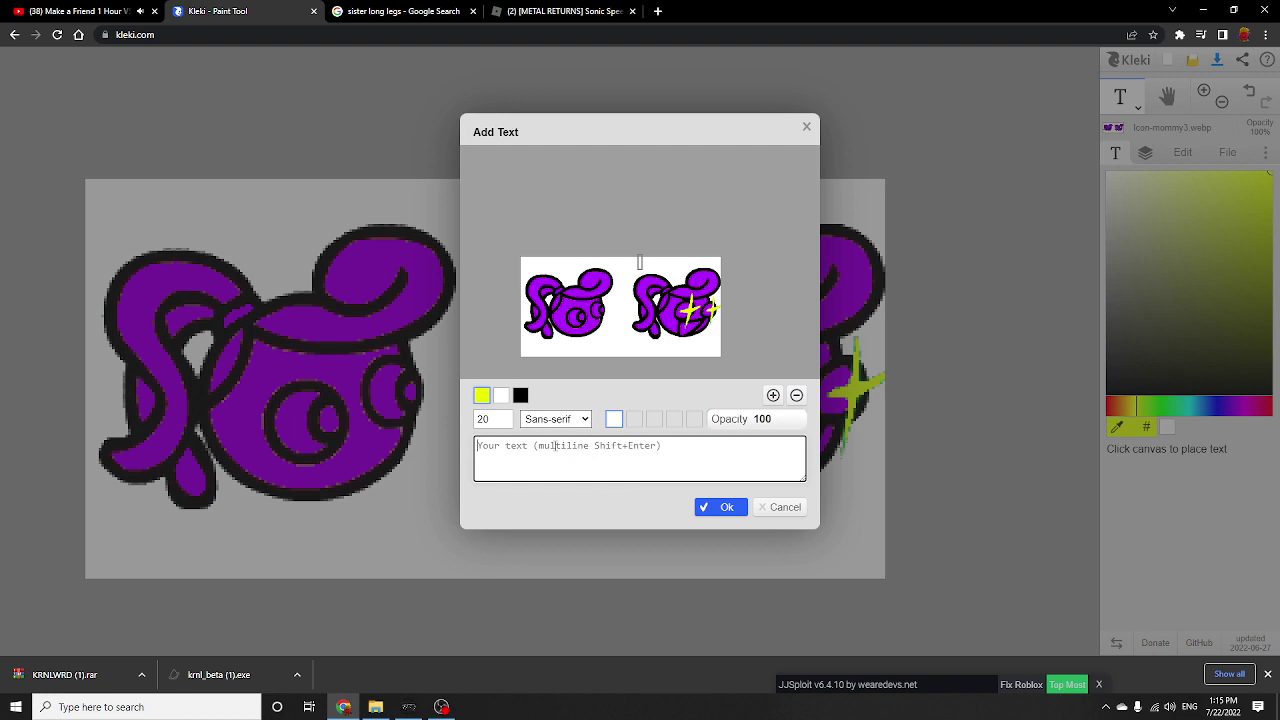
pyautogui.write('koa')
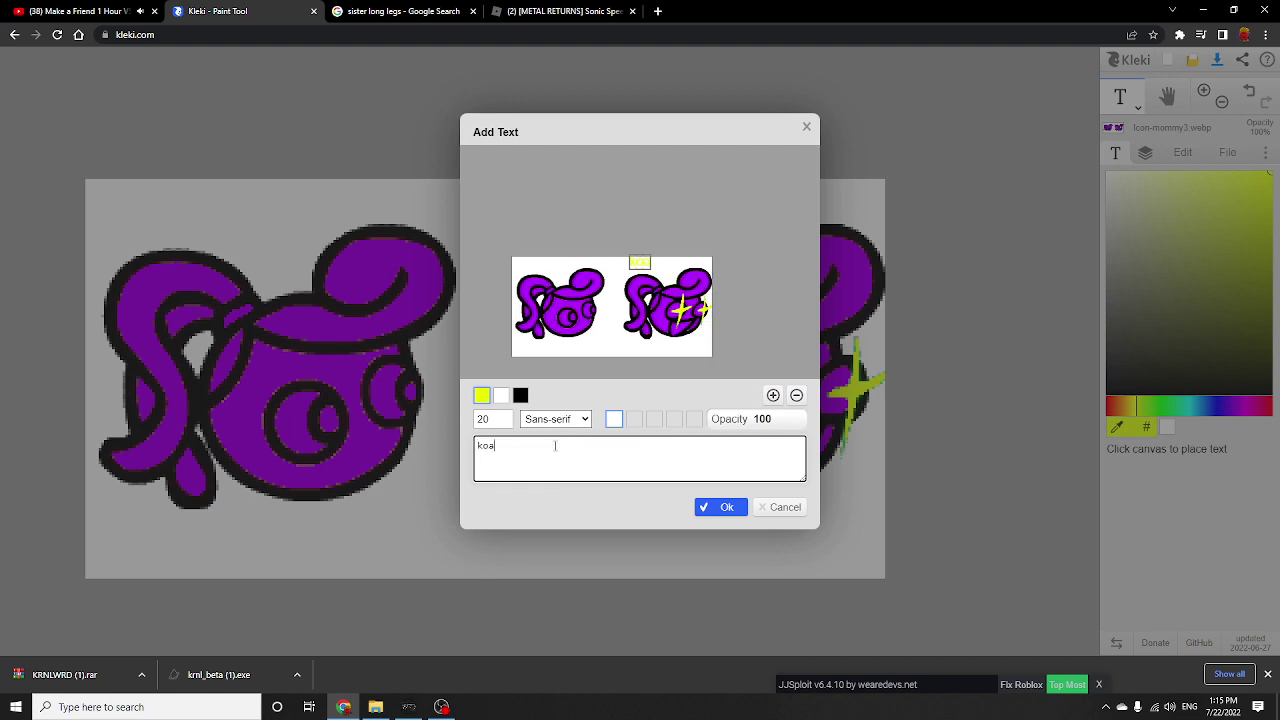
pyautogui.press('BackSpace')
pyautogui.press('BackSpace')
pyautogui.press('BackSpace')
pyautogui.write('ok')
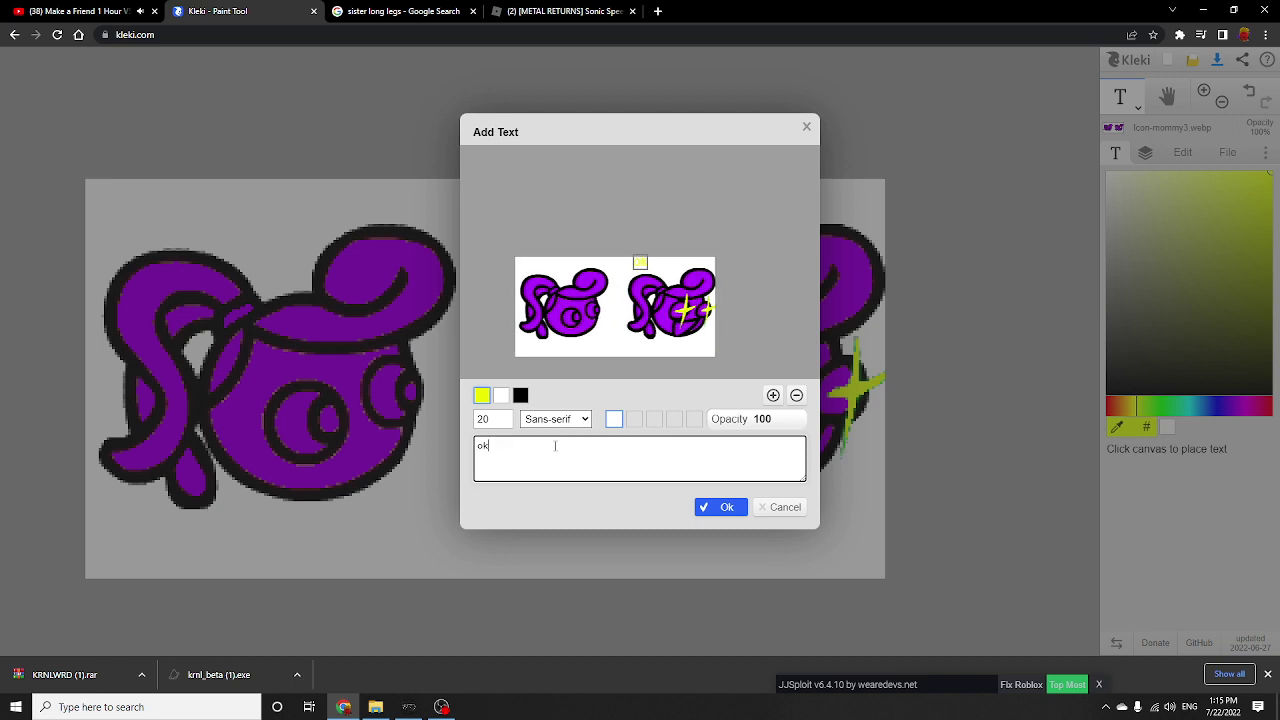
pyautogui.write('ay is')
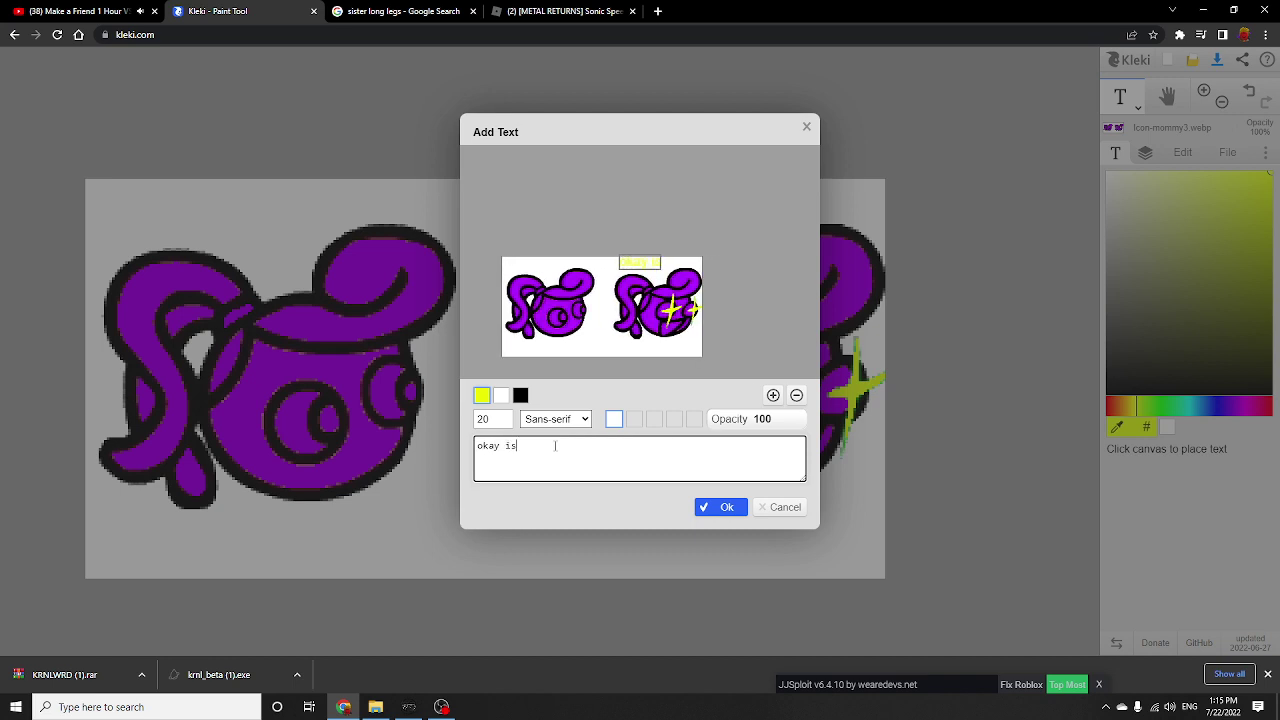
pyautogui.write(' done')
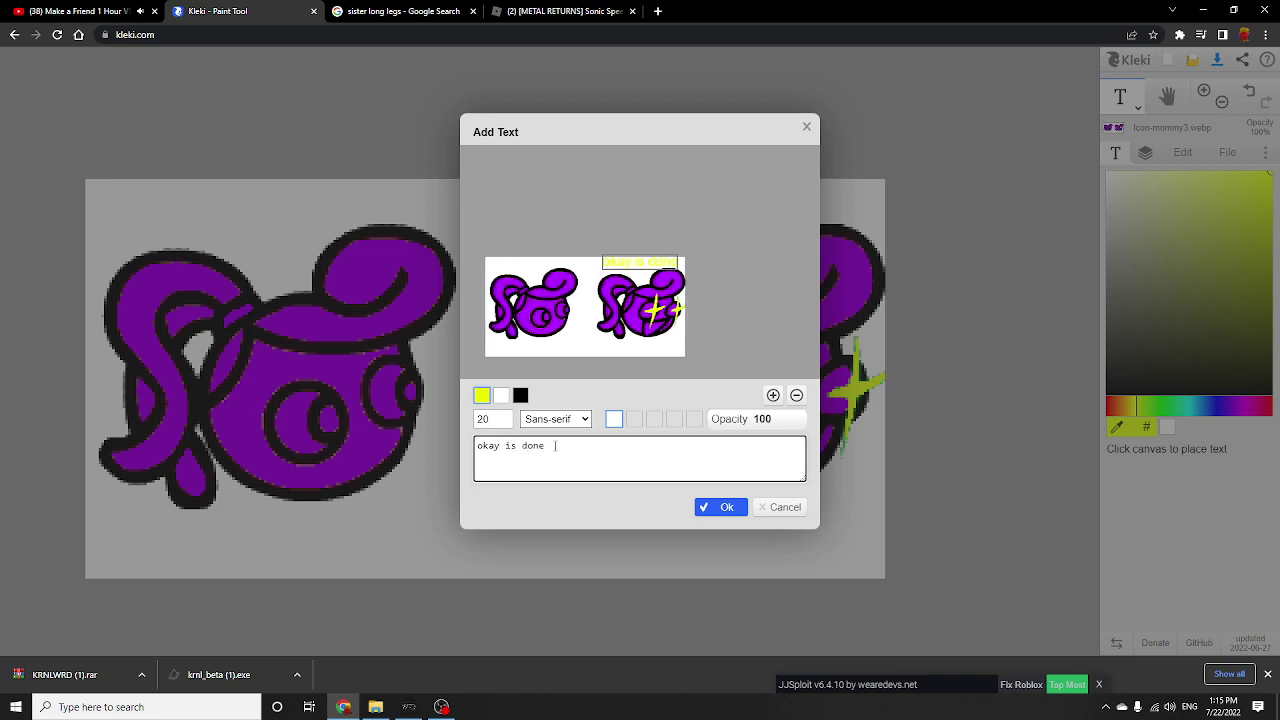
pyautogui.write(' n')
pyautogui.write('axt is')
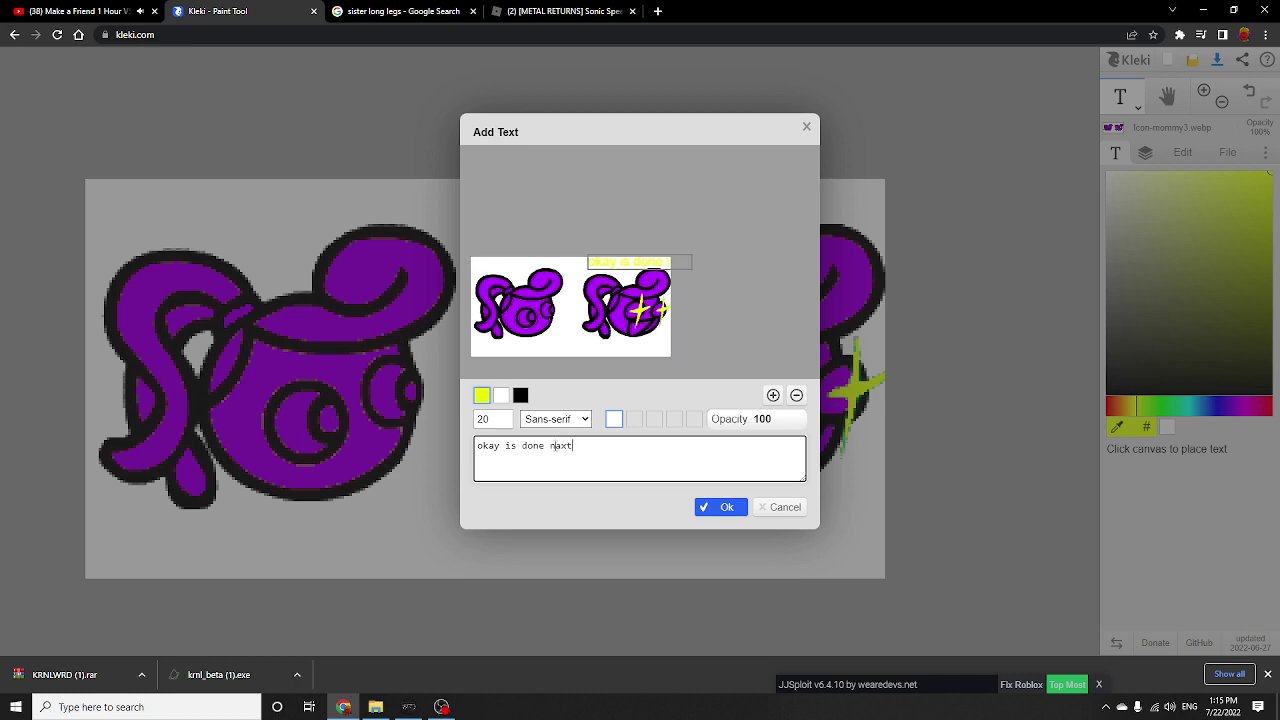
pyautogui.write(' s')
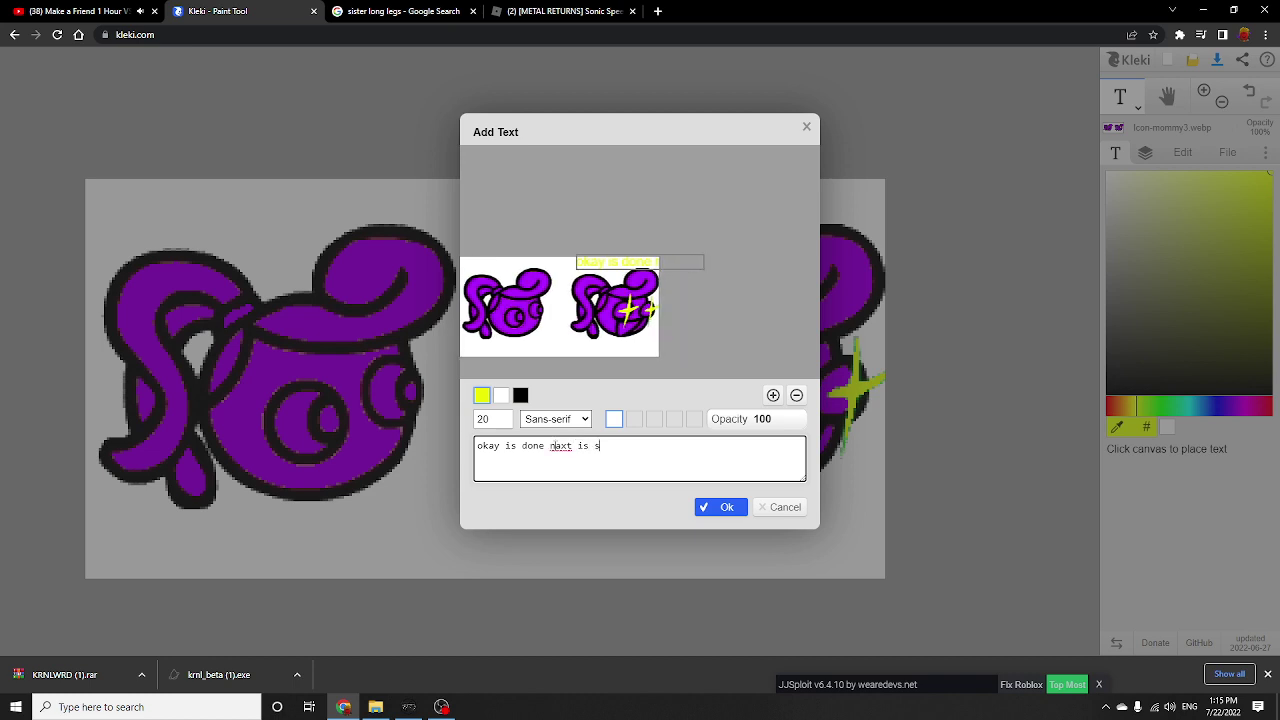
pyautogui.write('ister')
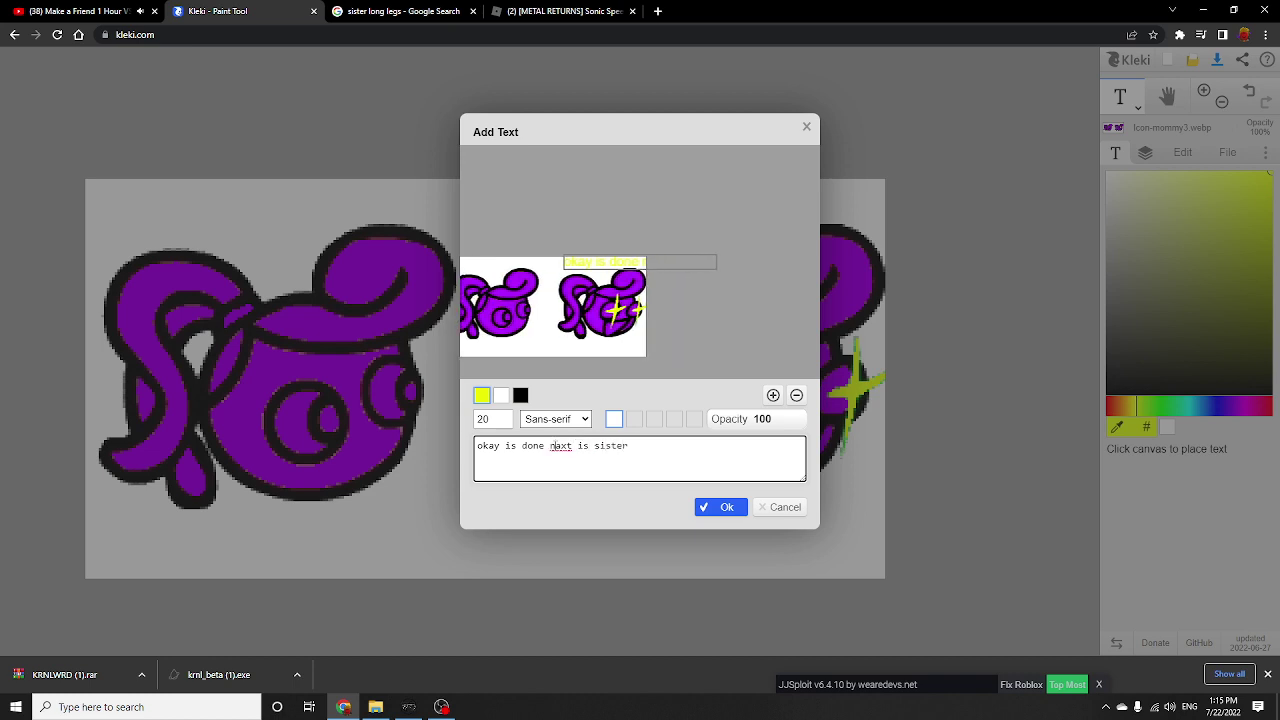
pyautogui.write(' lo')
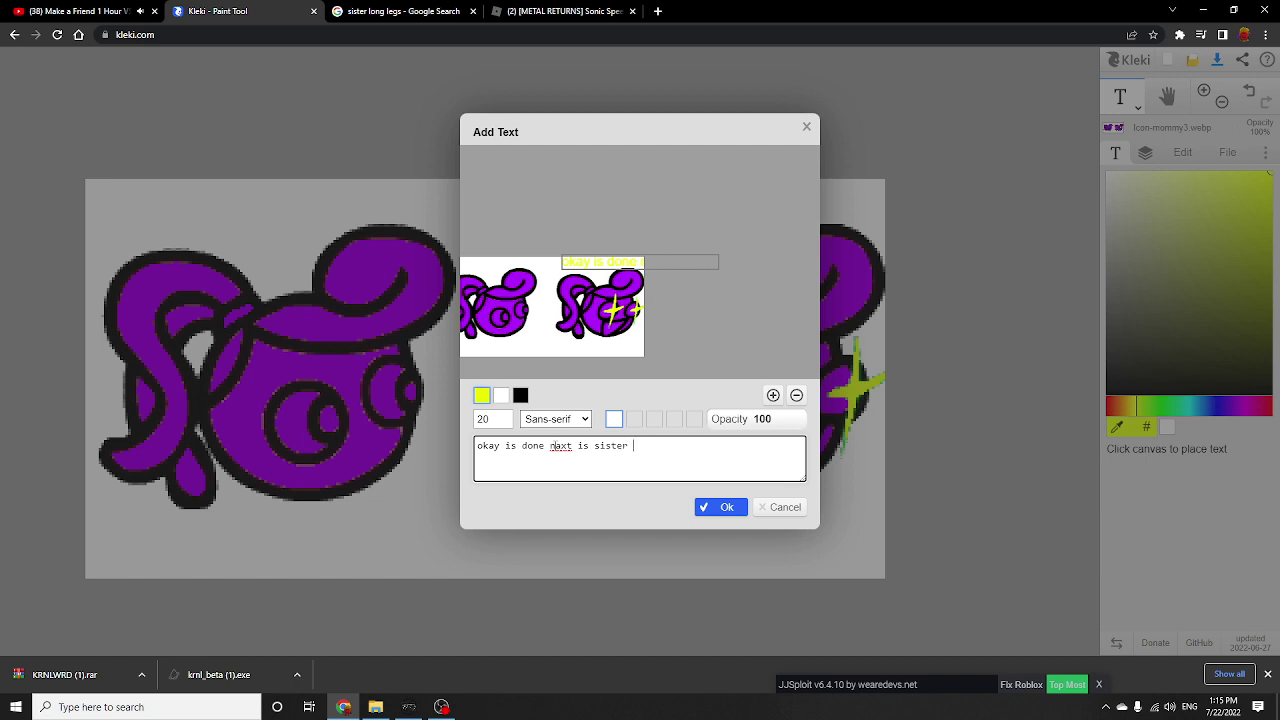
pyautogui.write('g le')
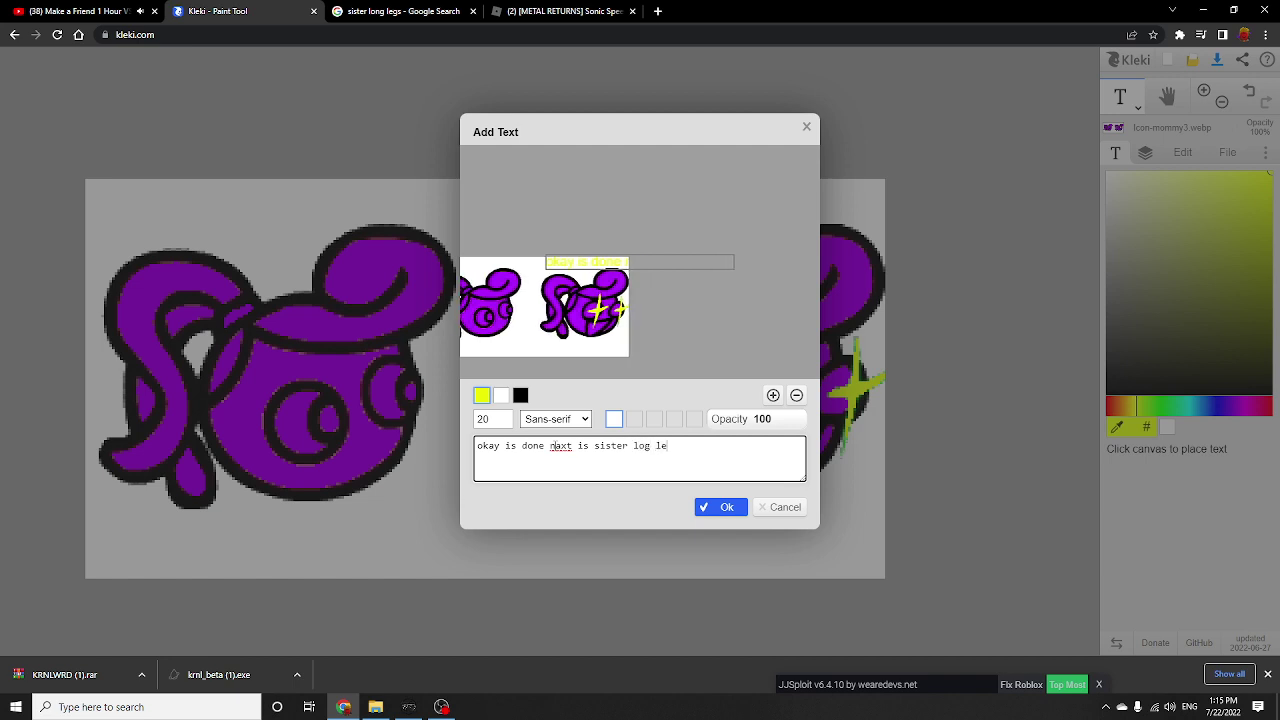
pyautogui.write('gs mor')
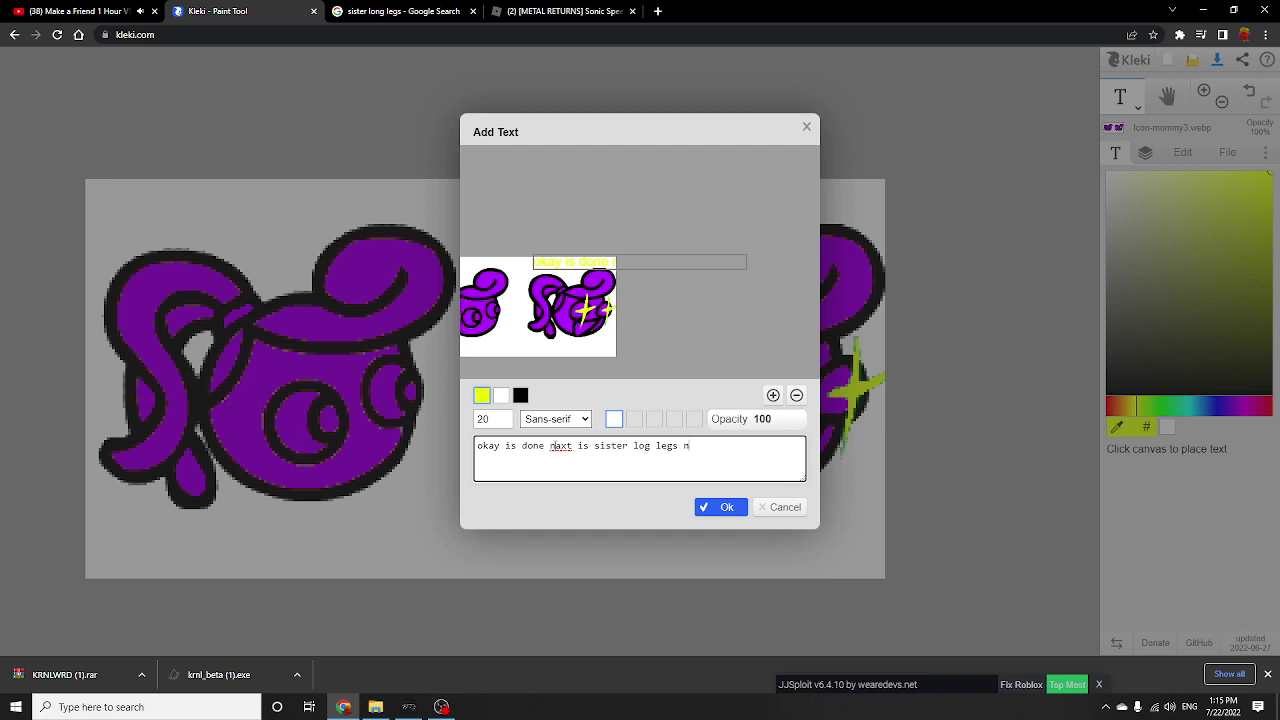
pyautogui.write('mal')
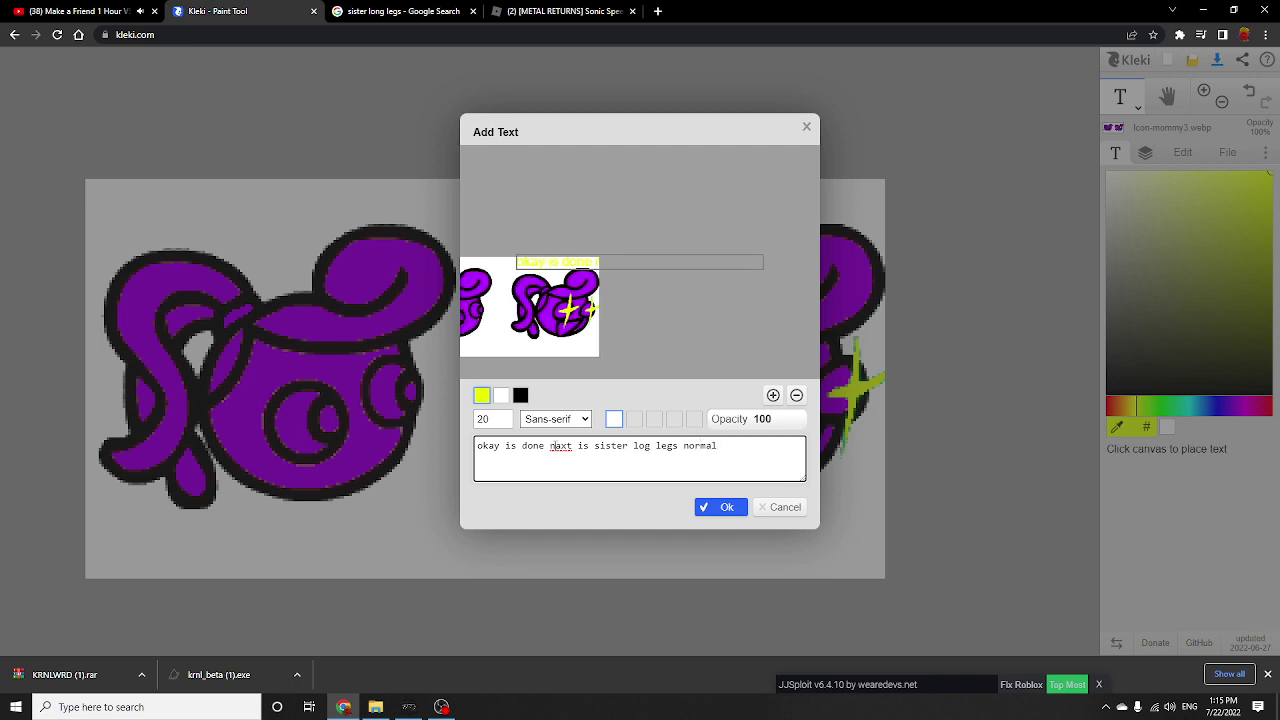
pyautogui.press('BackSpace')
pyautogui.press('BackSpace')
pyautogui.press('BackSpace')
pyautogui.press('BackSpace')
pyautogui.press('BackSpace')
pyautogui.press('BackSpace')
pyautogui.press('BackSpace')
pyautogui.press('BackSpace')
pyautogui.press('BackSpace')
pyautogui.press('BackSpace')
pyautogui.press('BackSpace')
pyautogui.press('BackSpace')
pyautogui.press('BackSpace')
pyautogui.press('BackSpace')
pyautogui.press('BackSpace')
pyautogui.press('BackSpace')
pyautogui.press('BackSpace')
pyautogui.press('BackSpace')
pyautogui.press('BackSpace')
pyautogui.press('BackSpace')
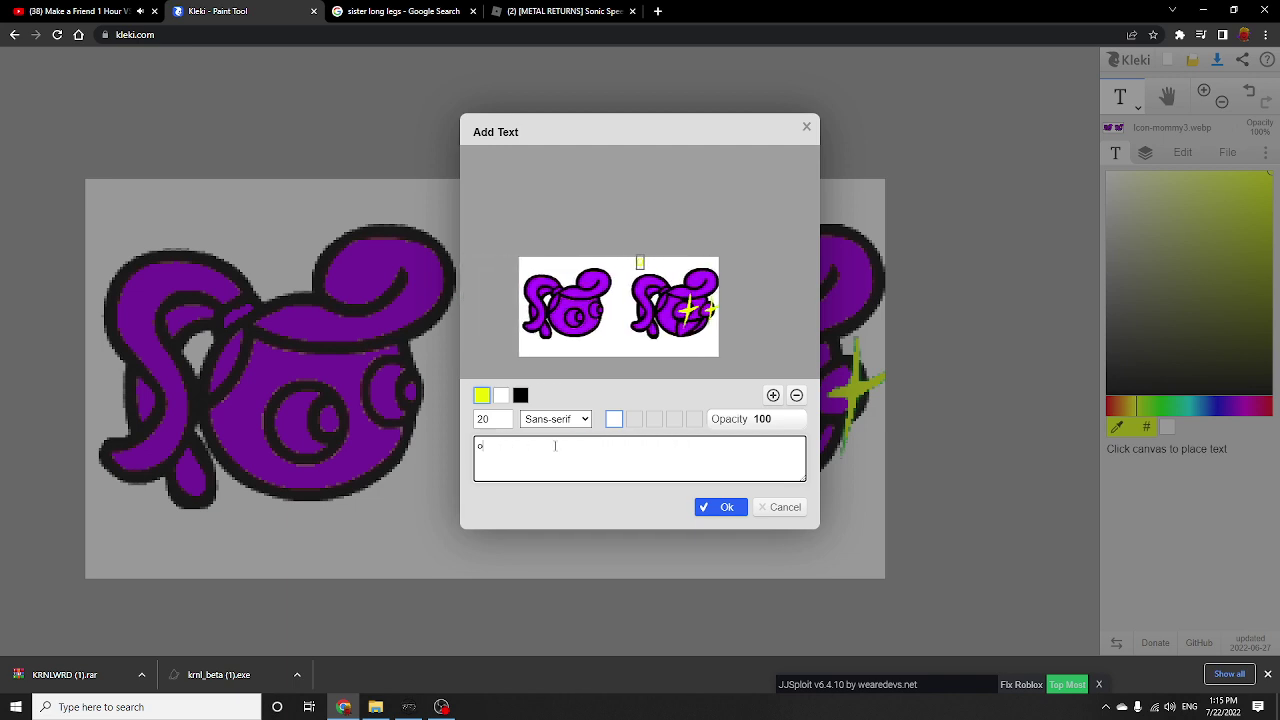
pyautogui.press('BackSpace')
pyautogui.click(806, 127)
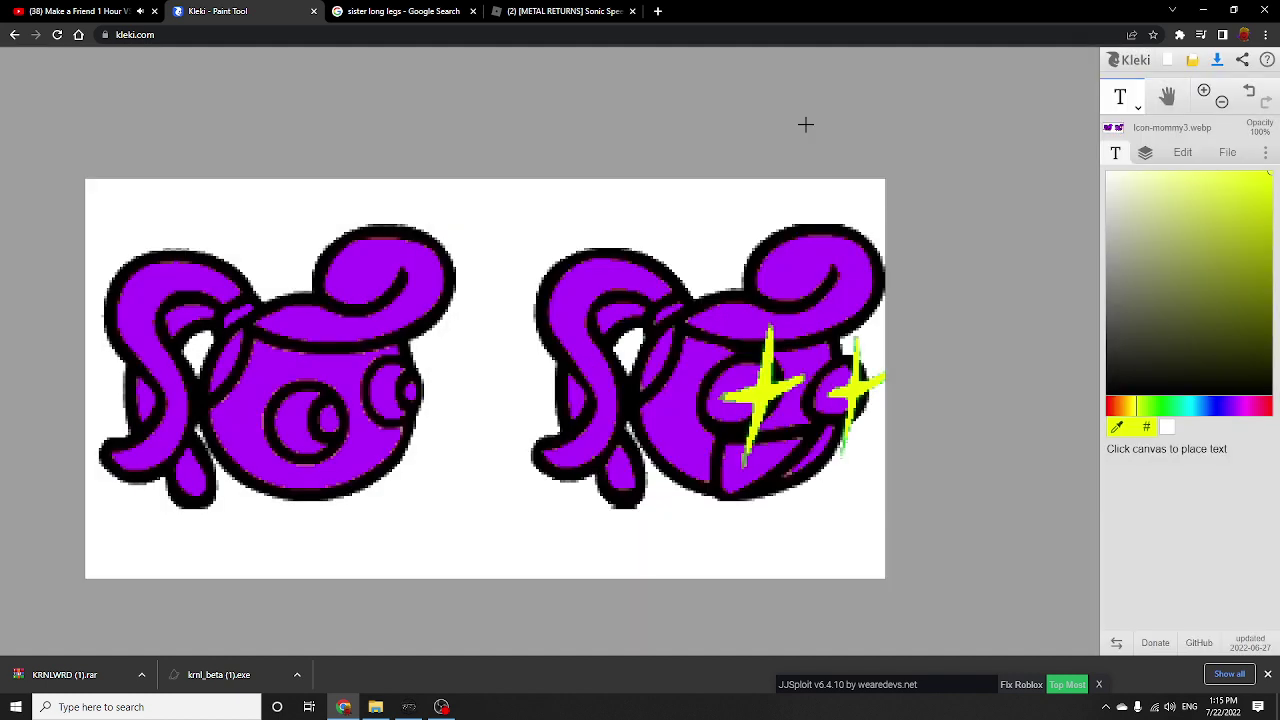
# Fill the right head's face areas around the eyes with pale pink using the Paint Bucket.
pyautogui.click(1242, 405)
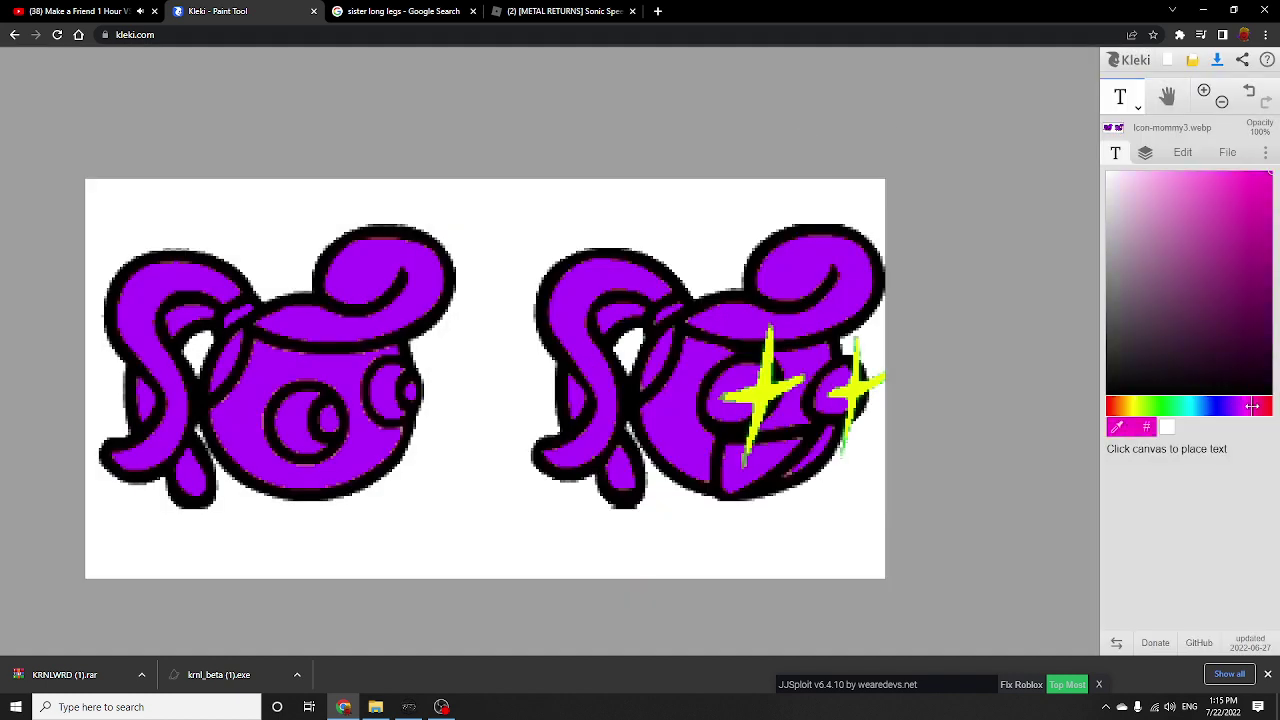
pyautogui.moveTo(1165, 172); pyautogui.dragTo(1131, 167)
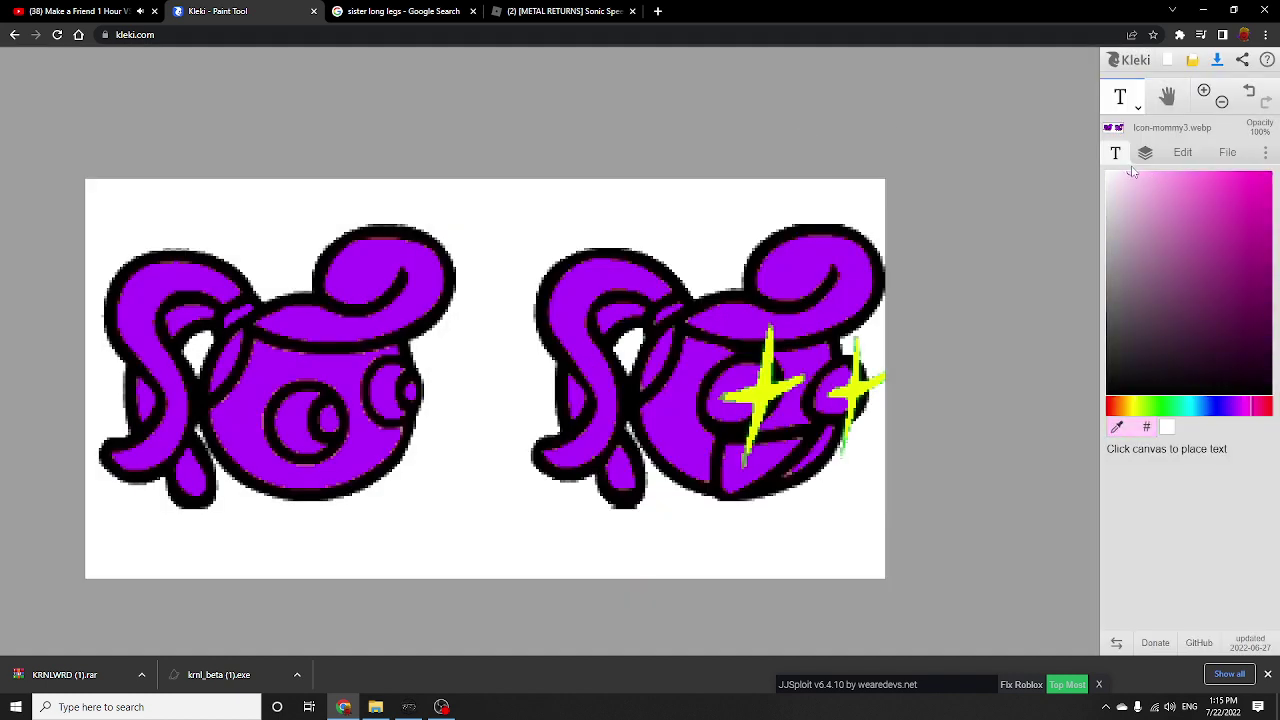
pyautogui.click(1121, 104)
pyautogui.click(1119, 127)
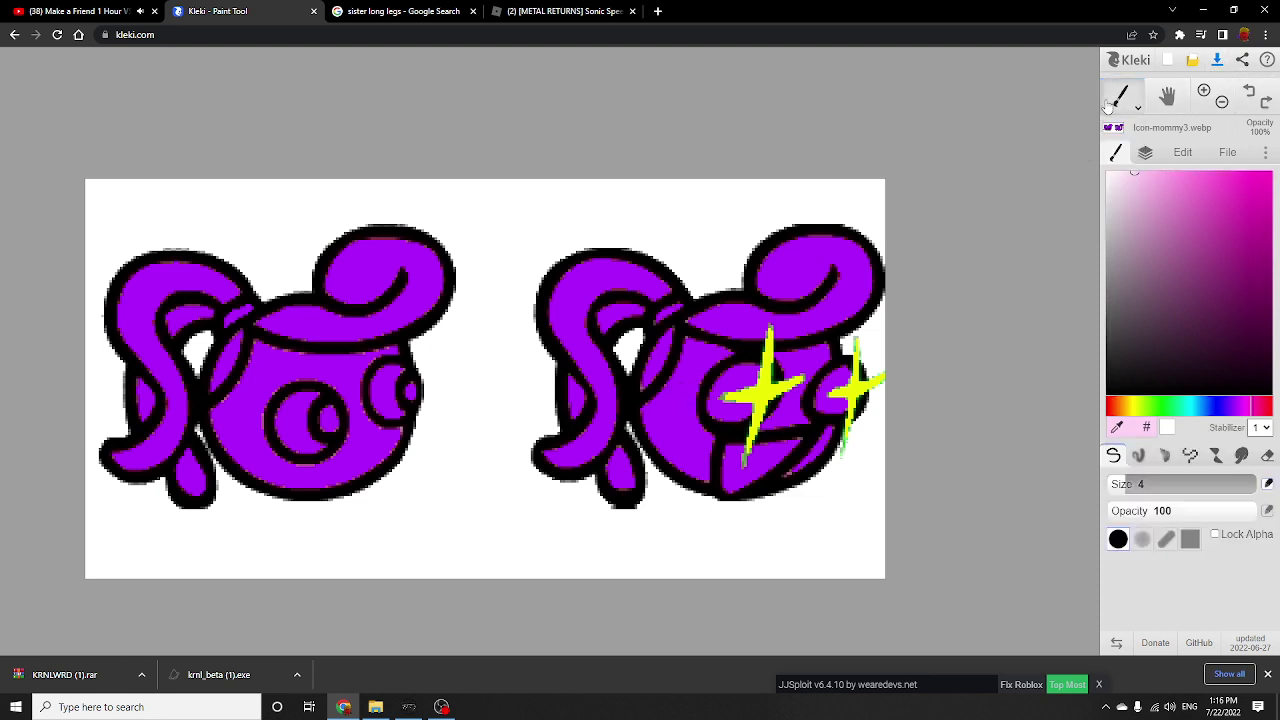
pyautogui.click(1137, 106)
pyautogui.click(1106, 156)
pyautogui.click(694, 375)
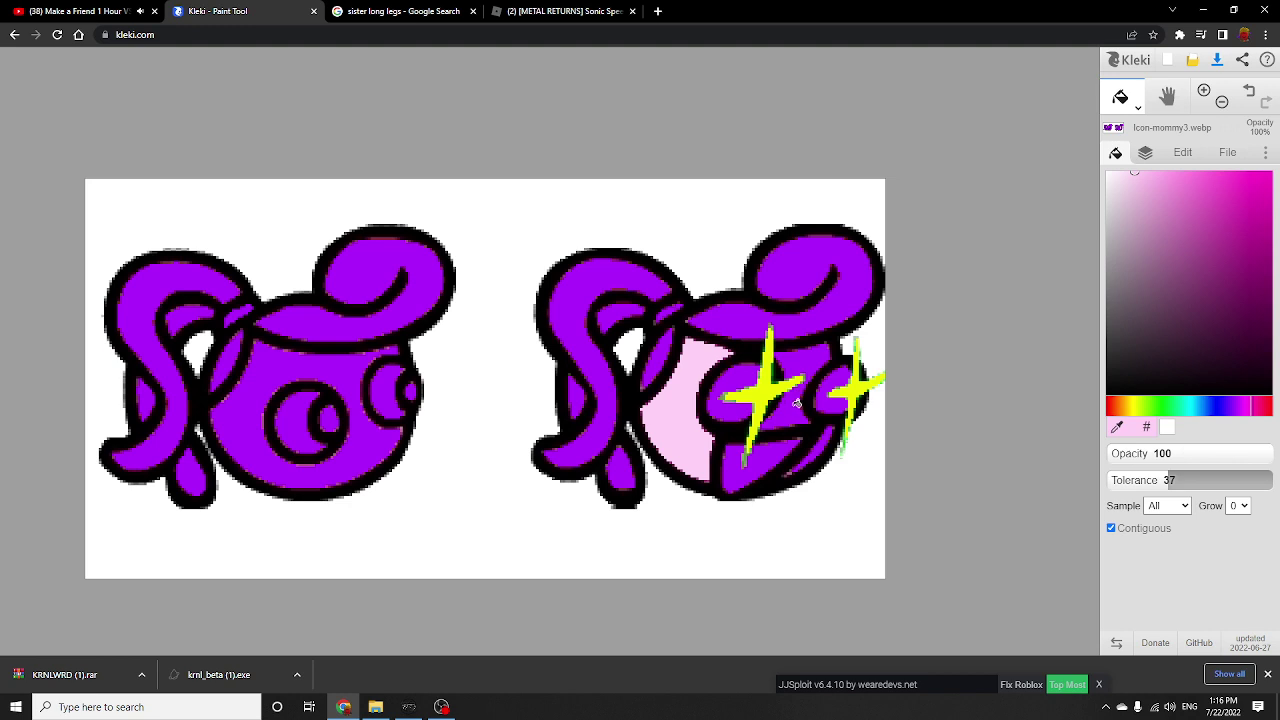
pyautogui.click(797, 403)
# Fill both eyes of the right head with white around the yellow stars.
pyautogui.click(1108, 173)
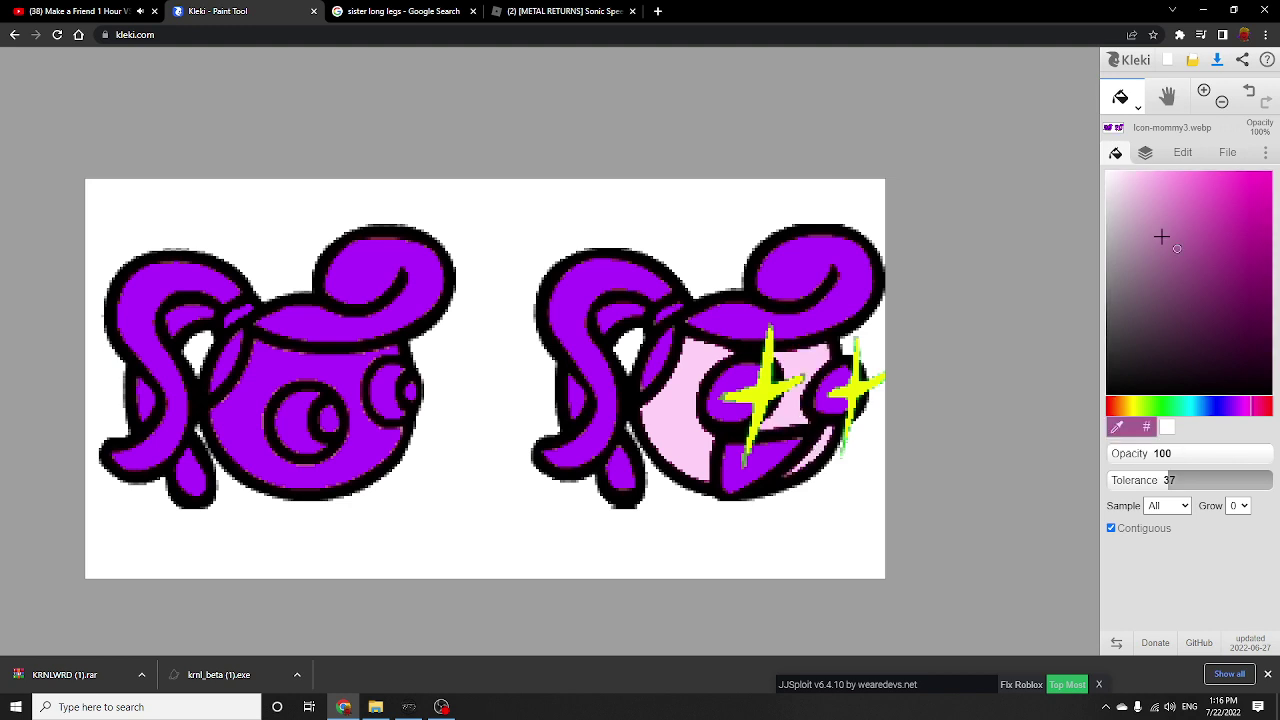
pyautogui.click(732, 375)
pyautogui.click(824, 389)
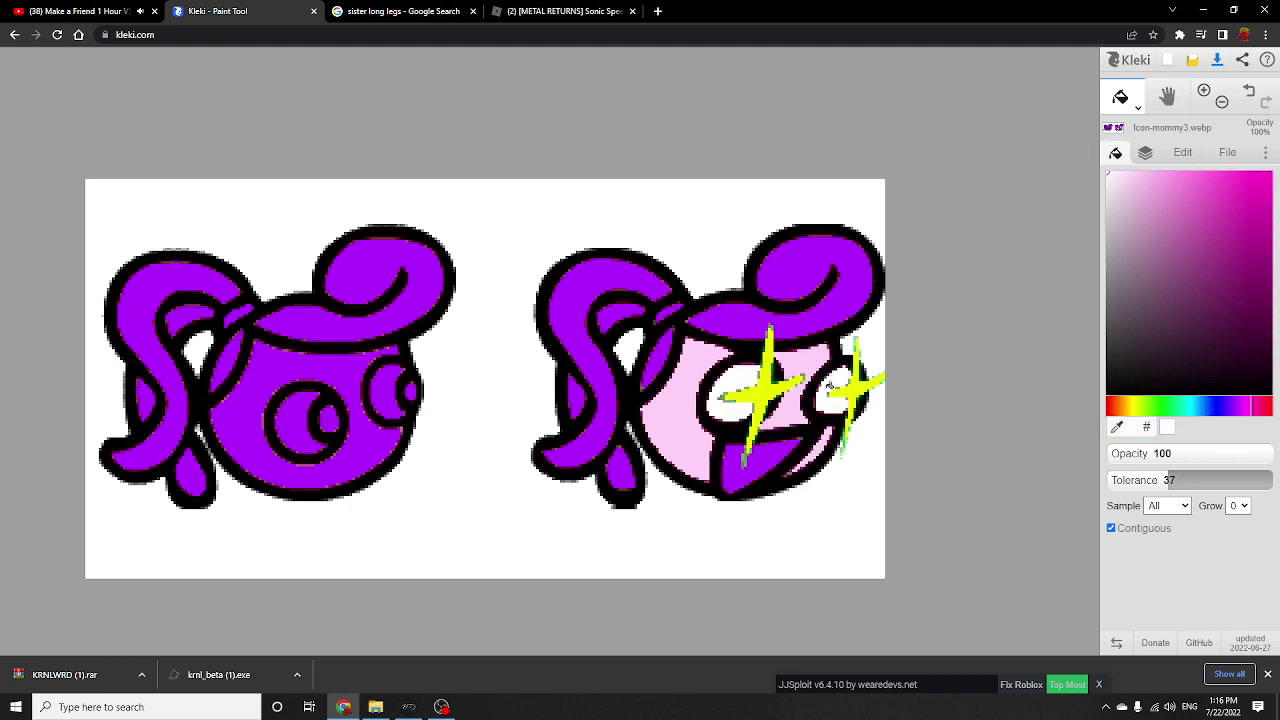
# Set the fill tolerance to 20 and brush purple over the larger star's upper tip on the right head's fringe.
pyautogui.scroll(2, 817, 400)
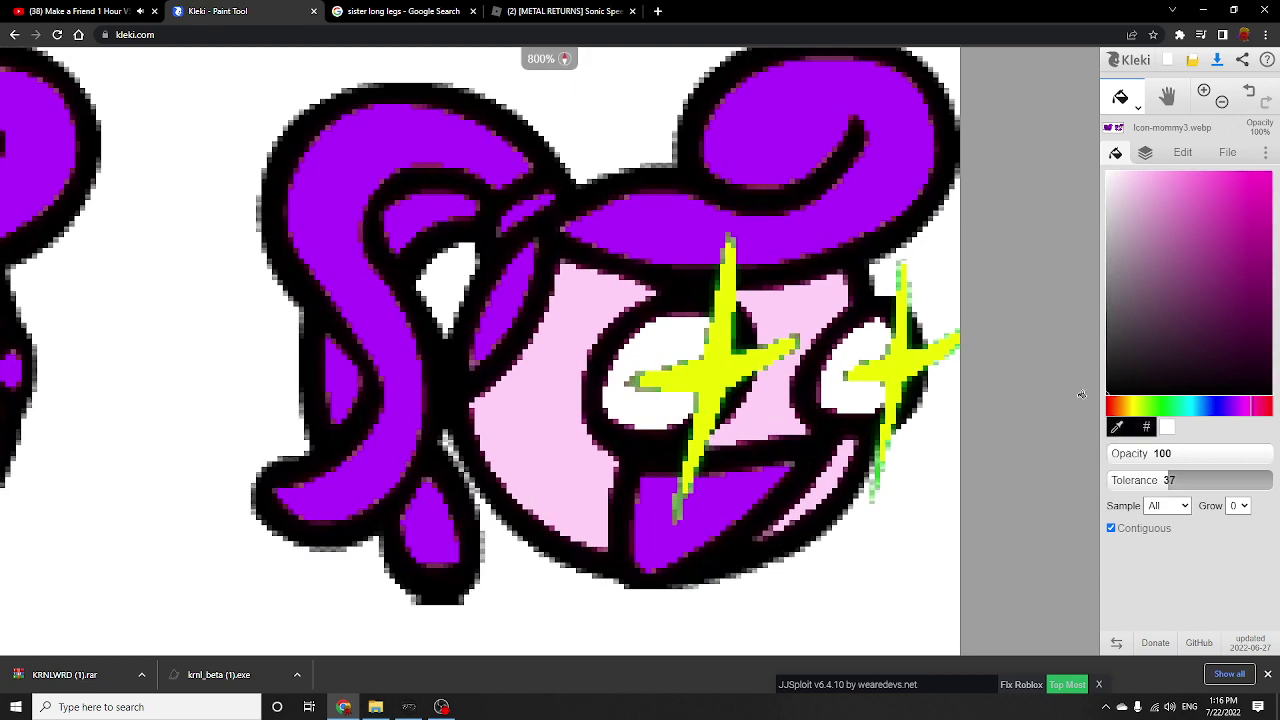
pyautogui.moveTo(1159, 488); pyautogui.dragTo(1124, 479)
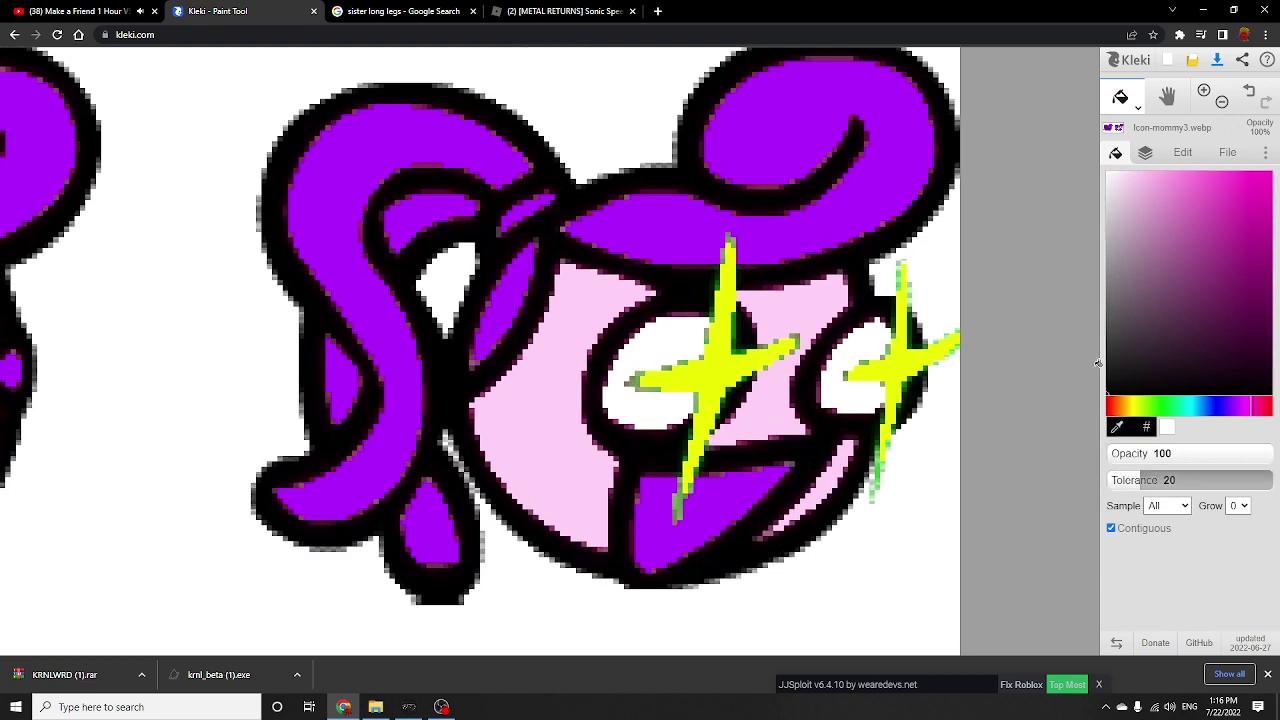
pyautogui.click(1120, 97)
pyautogui.click(1122, 128)
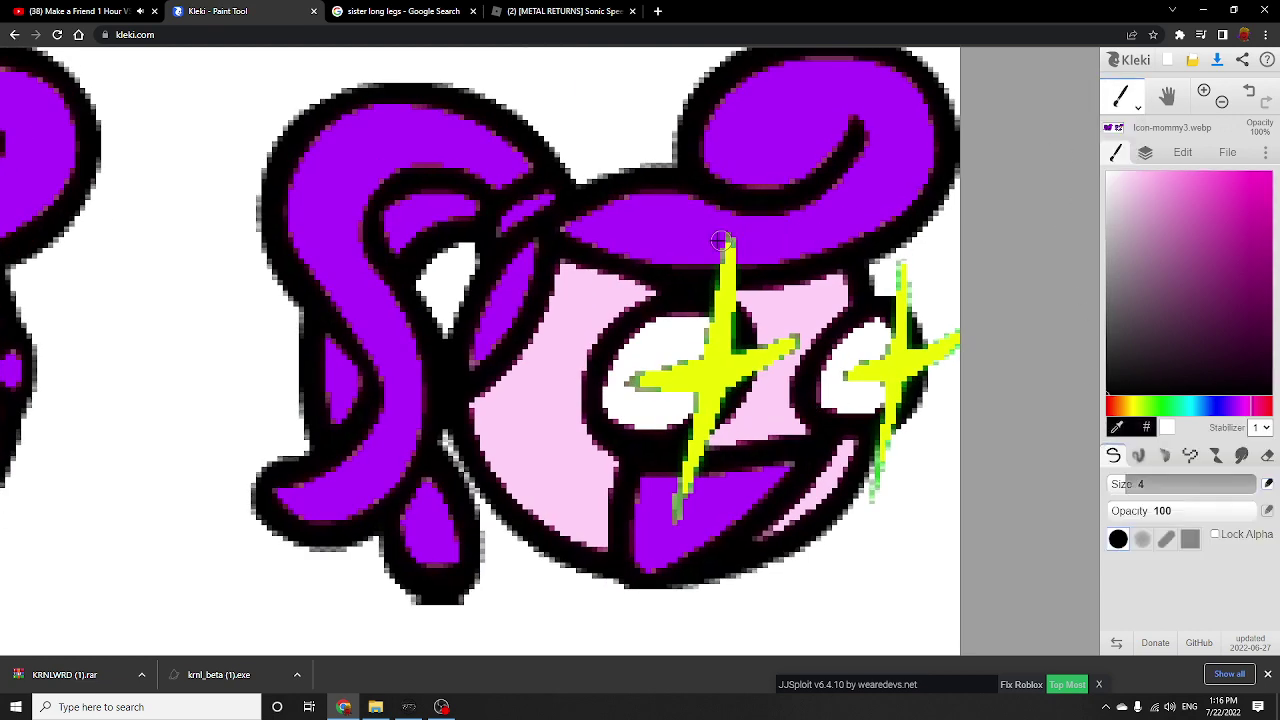
pyautogui.moveTo(698, 254); pyautogui.dragTo(770, 257)
# Cover the larger star between fringe and eye with the face's pale pink and restore the fringe's lower outline in black.
pyautogui.keyDown('alt'); pyautogui.click(760, 302); pyautogui.keyUp('alt')
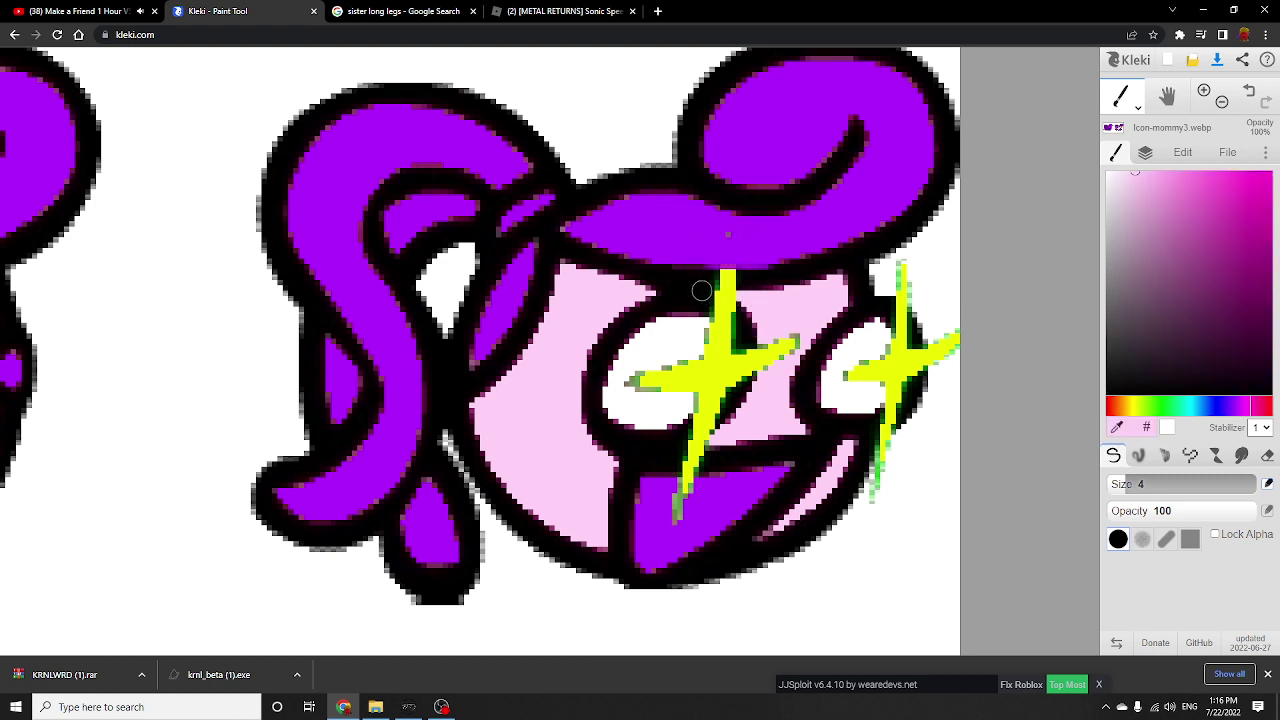
pyautogui.moveTo(701, 290)
pyautogui.mouseDown()
pyautogui.moveTo(751, 296)
pyautogui.moveTo(616, 297)
pyautogui.moveTo(675, 290)
pyautogui.mouseUp()
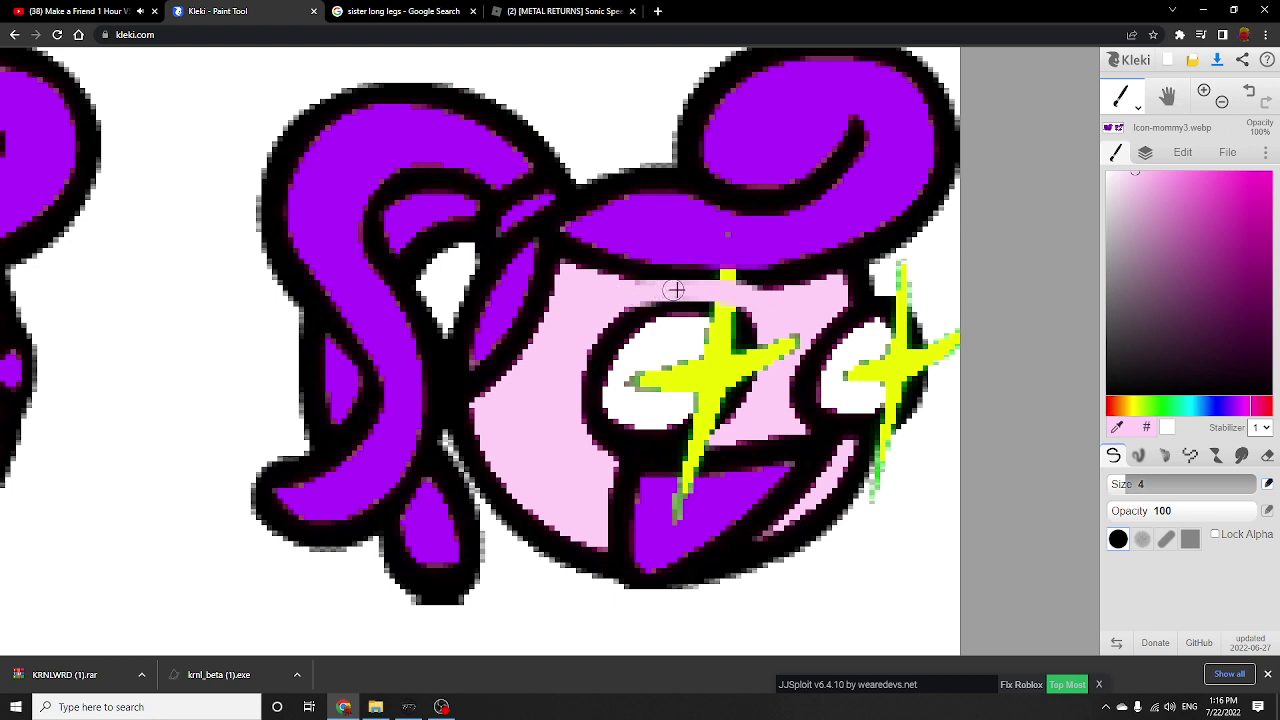
pyautogui.keyDown('alt'); pyautogui.click(762, 277); pyautogui.keyUp('alt')
pyautogui.moveTo(757, 277); pyautogui.dragTo(674, 274)
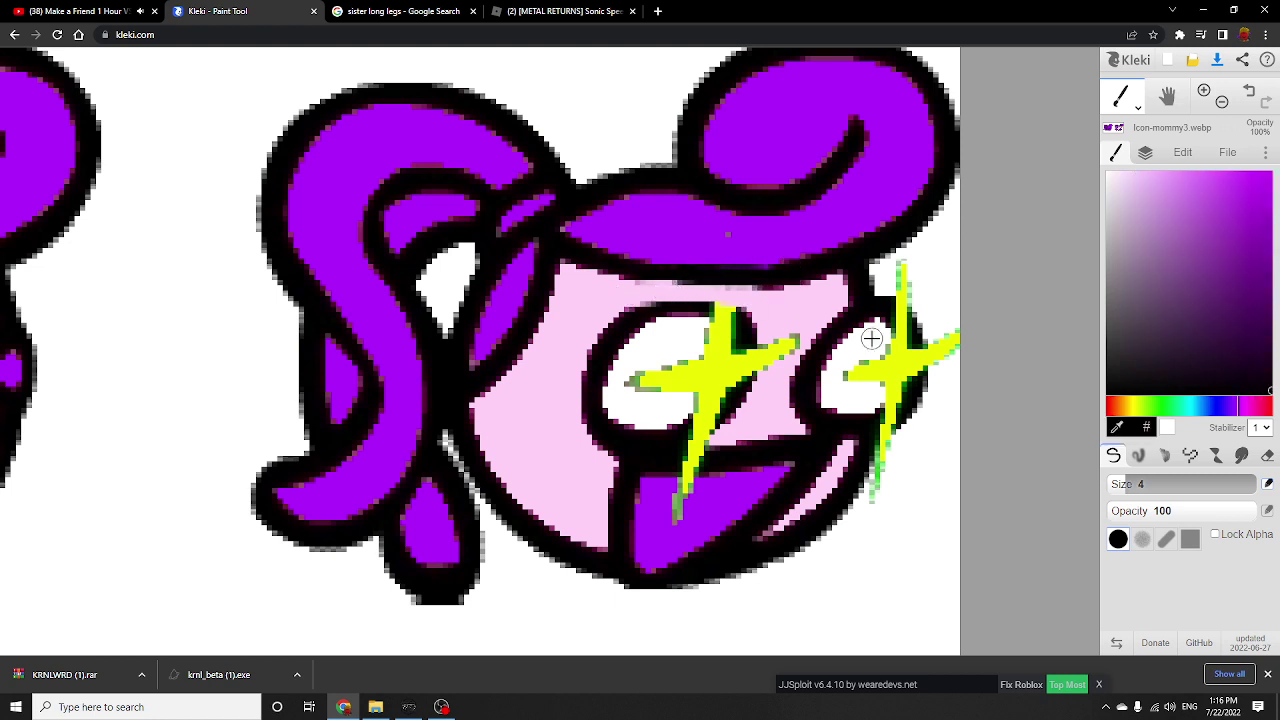
# Brush white over the middle of the yellow star inside the right head's larger eye.
pyautogui.keyDown('alt'); pyautogui.click(672, 355); pyautogui.keyUp('alt')
pyautogui.moveTo(672, 355)
pyautogui.mouseDown()
pyautogui.moveTo(638, 401)
pyautogui.moveTo(703, 367)
pyautogui.moveTo(695, 397)
pyautogui.moveTo(710, 357)
pyautogui.moveTo(722, 360)
pyautogui.moveTo(715, 392)
pyautogui.moveTo(638, 401)
pyautogui.moveTo(648, 369)
pyautogui.moveTo(649, 391)
pyautogui.moveTo(717, 319)
pyautogui.moveTo(745, 350)
pyautogui.mouseUp()
# Redraw the black outline of the right head's larger eye over the remaining yellow star points.
pyautogui.keyDown('alt'); pyautogui.click(700, 312); pyautogui.keyUp('alt')
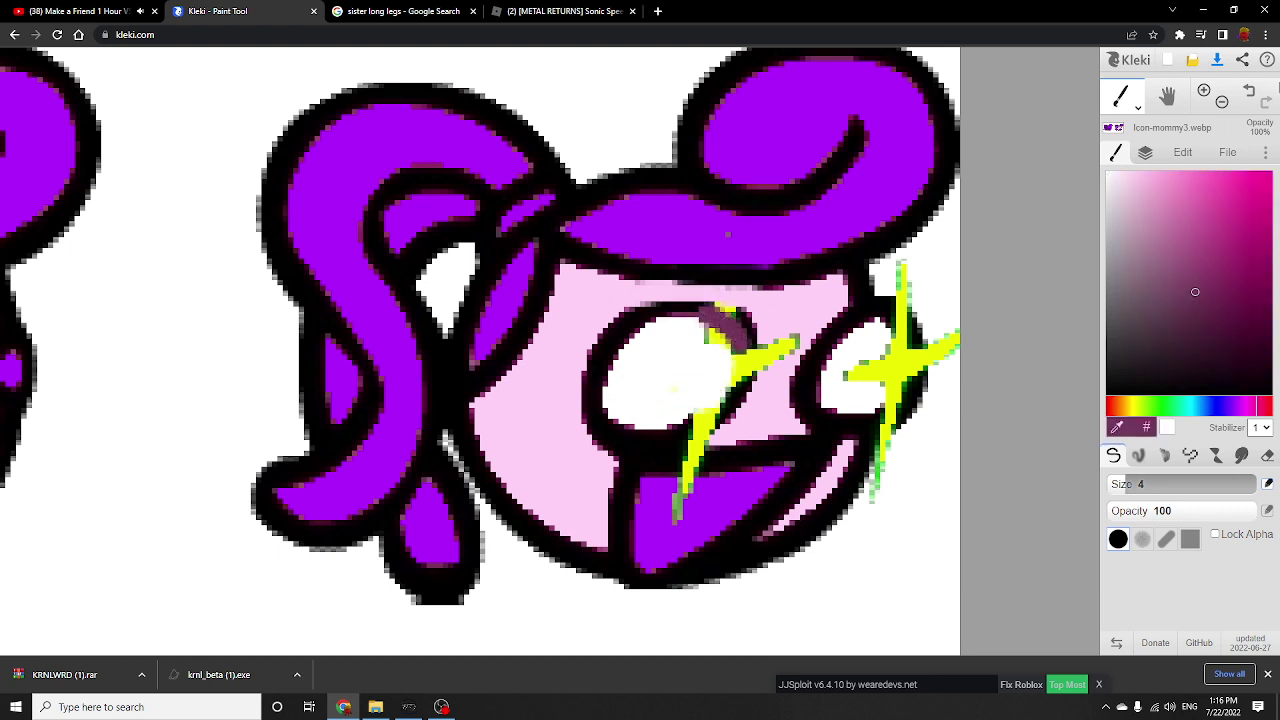
pyautogui.click(1249, 91)
pyautogui.moveTo(1168, 290); pyautogui.dragTo(1011, 486)
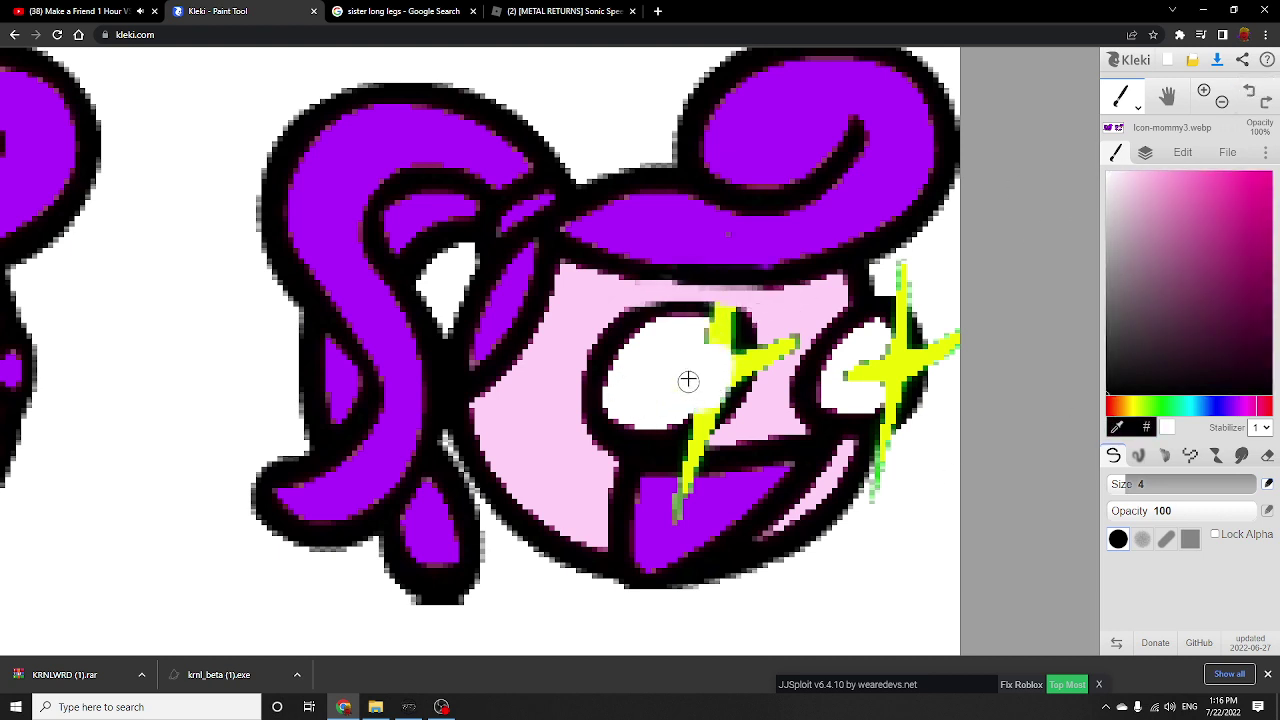
pyautogui.moveTo(705, 313)
pyautogui.mouseDown()
pyautogui.moveTo(746, 332)
pyautogui.moveTo(752, 378)
pyautogui.moveTo(726, 416)
pyautogui.moveTo(651, 444)
pyautogui.moveTo(717, 455)
pyautogui.mouseUp()
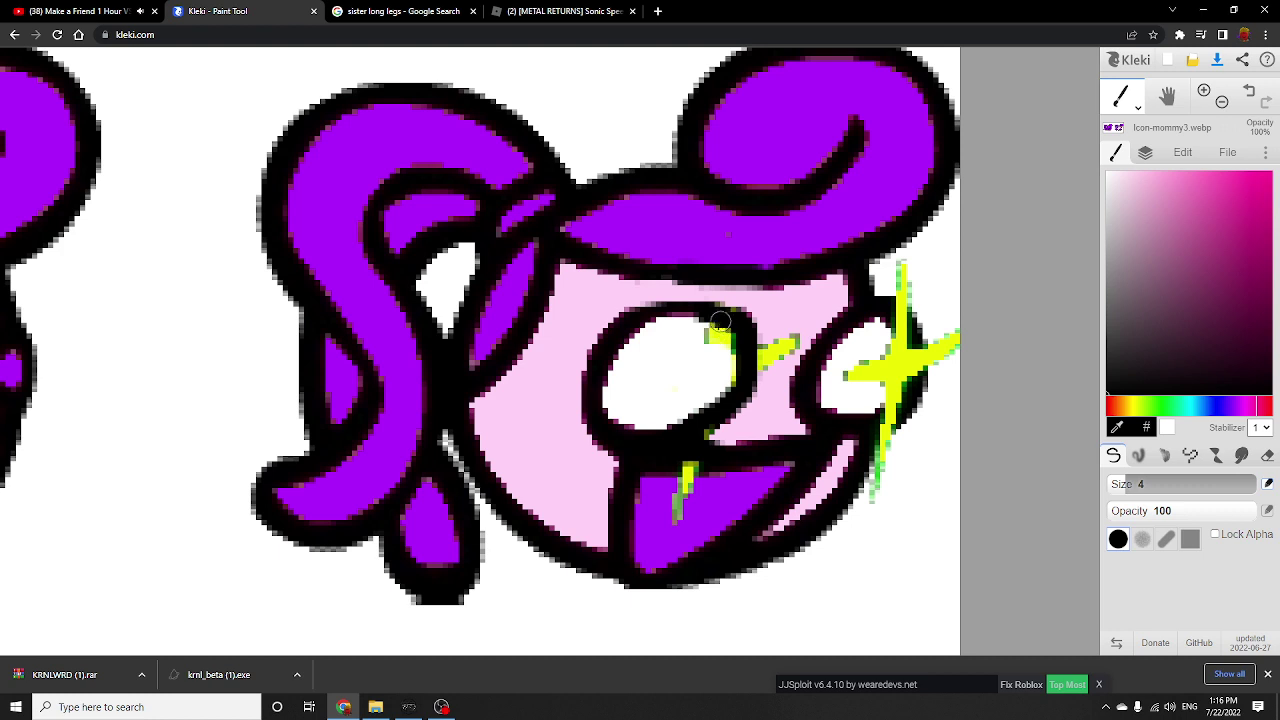
# Cover the star remnants inside the larger eye with white and those beside it with the face's pale pink.
pyautogui.keyDown('alt'); pyautogui.click(680, 345); pyautogui.keyUp('alt')
pyautogui.moveTo(694, 337)
pyautogui.mouseDown()
pyautogui.moveTo(725, 339)
pyautogui.moveTo(710, 365)
pyautogui.moveTo(811, 344)
pyautogui.moveTo(788, 326)
pyautogui.moveTo(772, 384)
pyautogui.moveTo(771, 341)
pyautogui.mouseUp()
pyautogui.keyDown('alt'); pyautogui.click(785, 336); pyautogui.keyUp('alt')
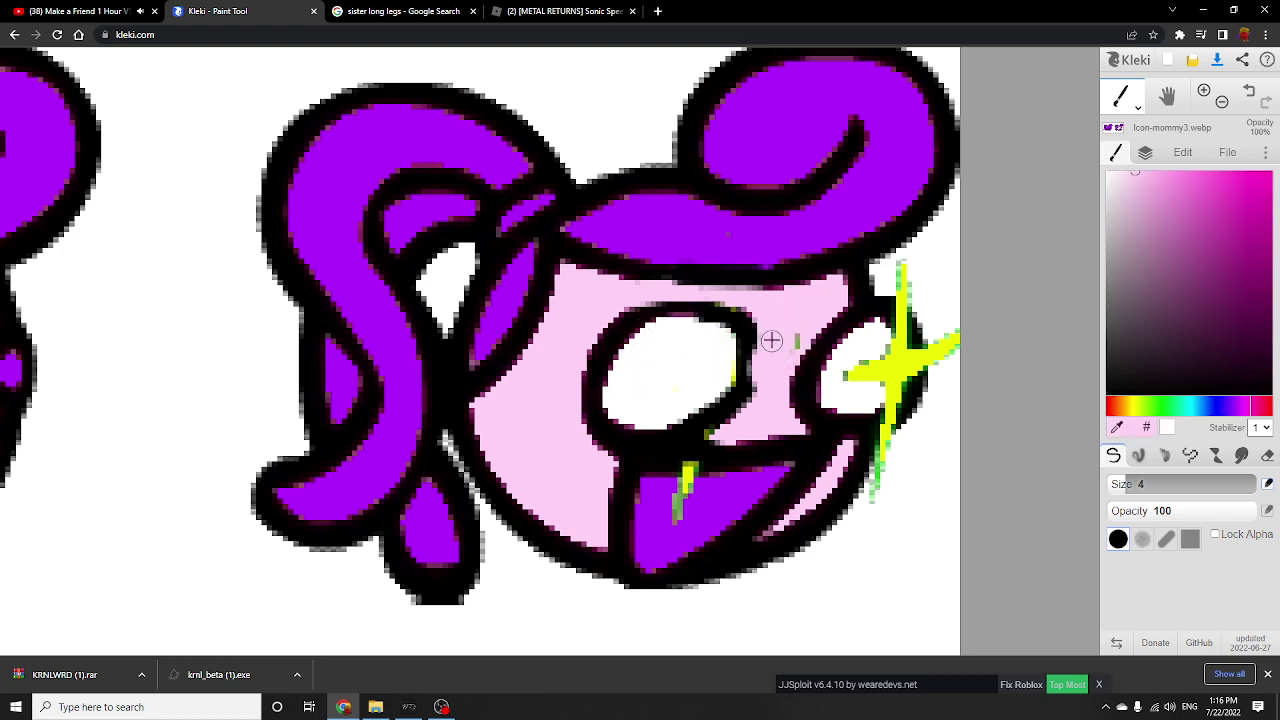
# Paint white over the smaller star inside the right head's smaller eye and on the background around it.
pyautogui.keyDown('alt'); pyautogui.click(864, 357); pyautogui.keyUp('alt')
pyautogui.moveTo(864, 357)
pyautogui.mouseDown()
pyautogui.moveTo(877, 390)
pyautogui.moveTo(845, 387)
pyautogui.moveTo(890, 353)
pyautogui.moveTo(884, 388)
pyautogui.moveTo(882, 348)
pyautogui.moveTo(895, 388)
pyautogui.mouseUp()
pyautogui.moveTo(911, 271)
pyautogui.mouseDown()
pyautogui.moveTo(897, 277)
pyautogui.moveTo(923, 303)
pyautogui.moveTo(946, 371)
pyautogui.moveTo(948, 329)
pyautogui.mouseUp()
pyautogui.moveTo(888, 498)
pyautogui.mouseDown()
pyautogui.moveTo(892, 444)
pyautogui.moveTo(879, 504)
pyautogui.mouseUp()
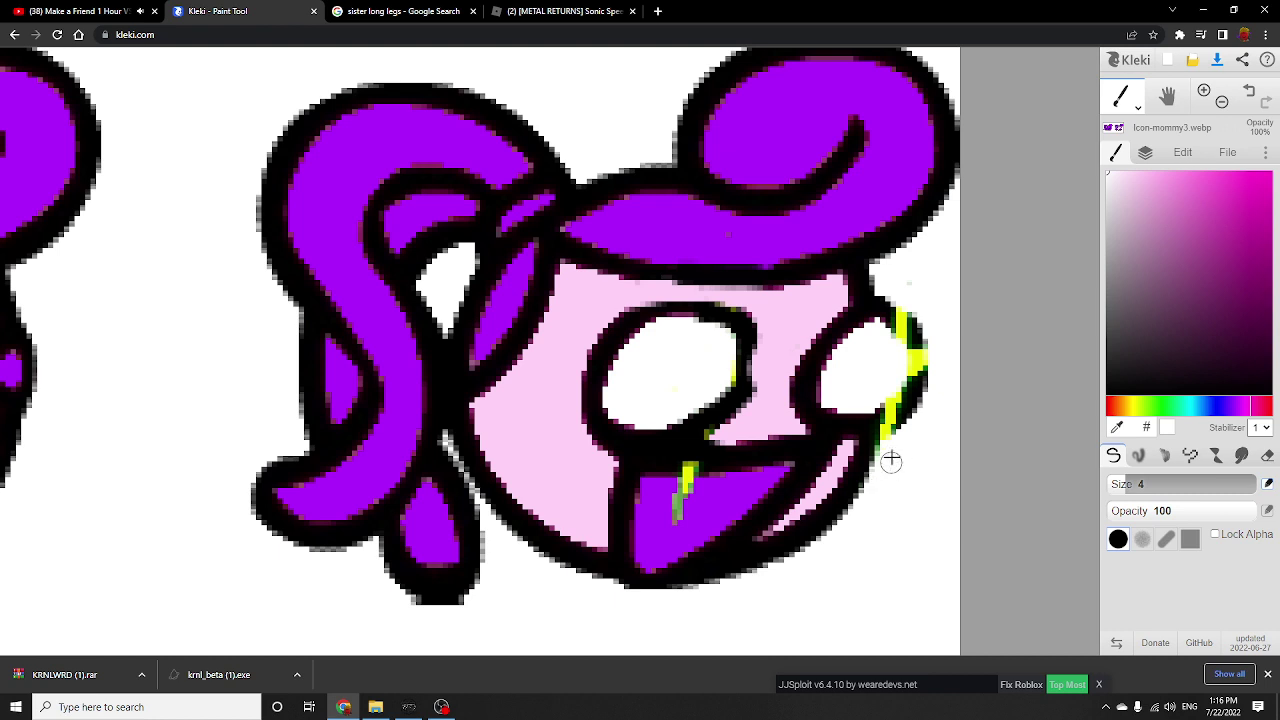
# Restore the smaller eye's outer outline in black and touch up the larger eye's lower outline.
pyautogui.keyDown('alt'); pyautogui.click(870, 426); pyautogui.keyUp('alt')
pyautogui.moveTo(893, 421)
pyautogui.mouseDown()
pyautogui.moveTo(916, 365)
pyautogui.moveTo(884, 313)
pyautogui.mouseUp()
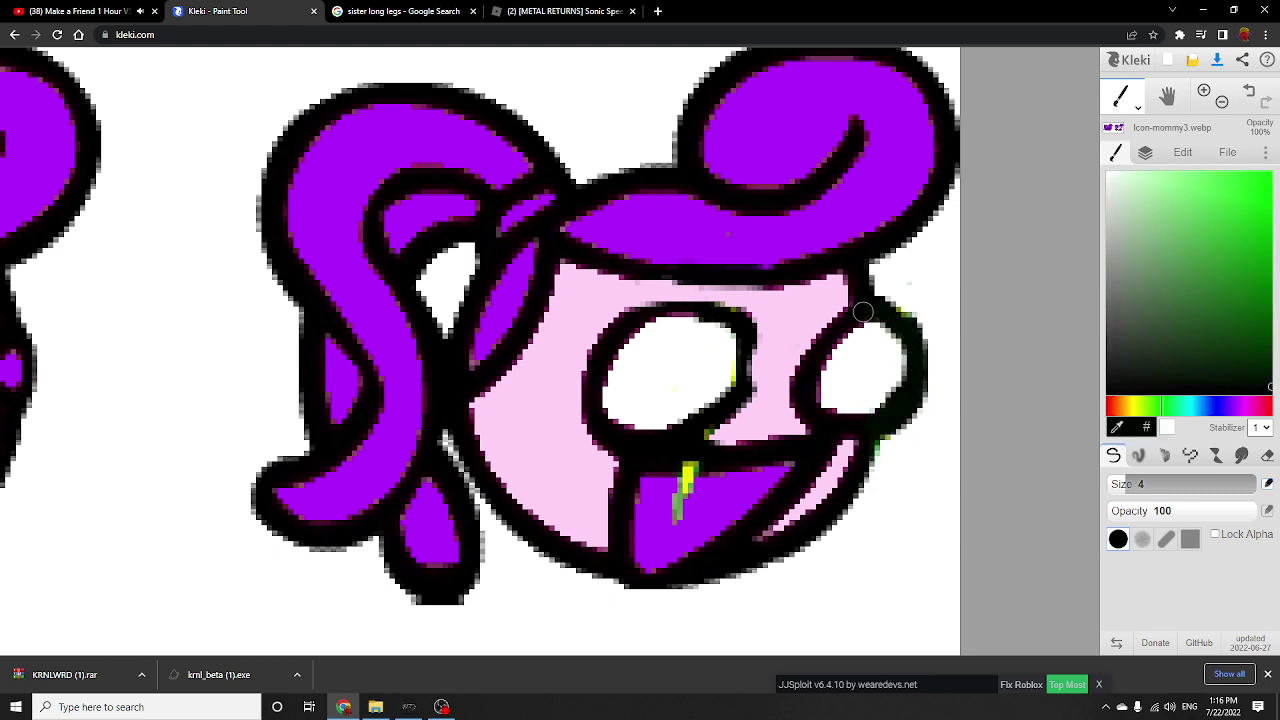
pyautogui.moveTo(735, 362)
pyautogui.mouseDown()
pyautogui.moveTo(729, 392)
pyautogui.moveTo(698, 418)
pyautogui.mouseUp()
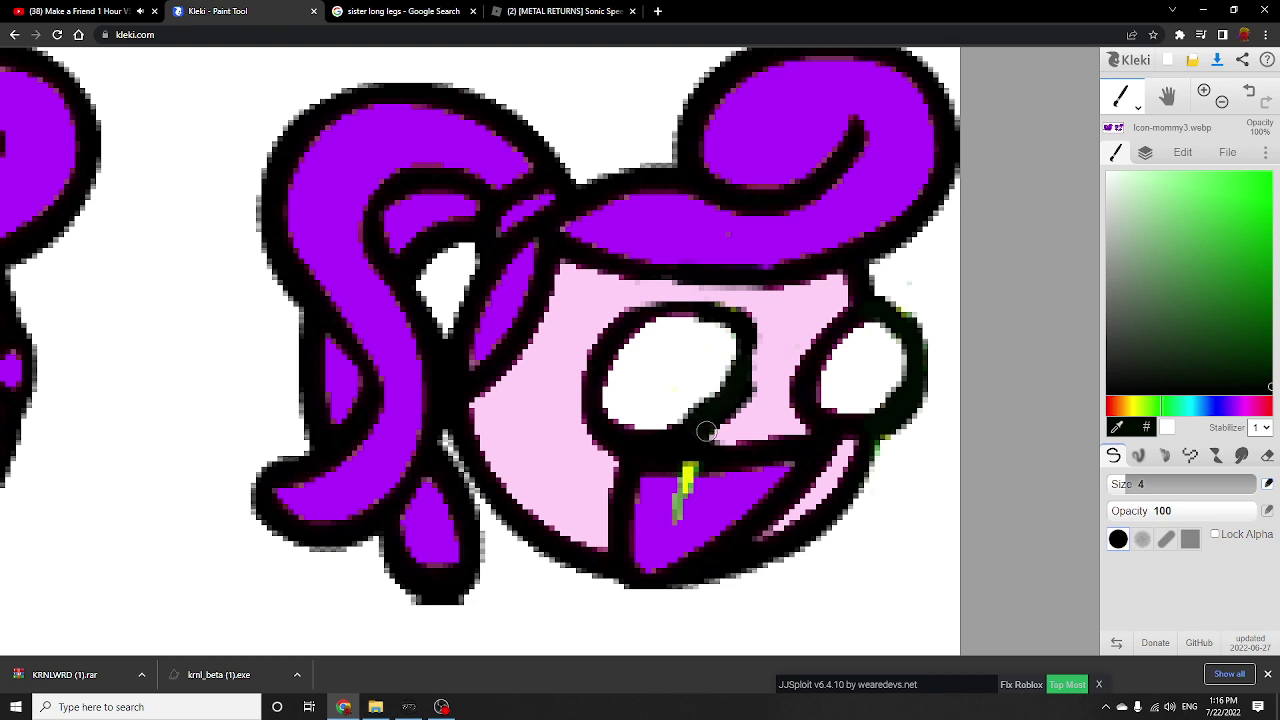
pyautogui.keyDown('alt'); pyautogui.click(662, 507); pyautogui.keyUp('alt')
pyautogui.moveTo(648, 510); pyautogui.dragTo(655, 595)
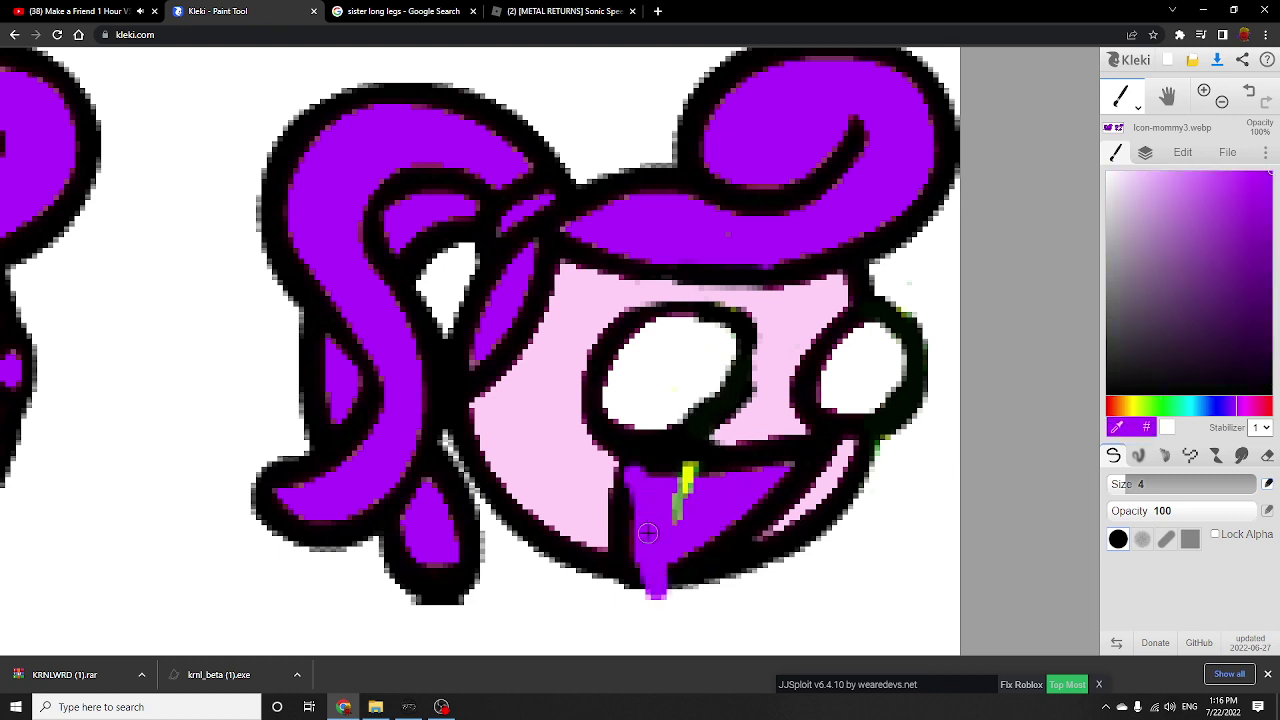
pyautogui.click(1246, 90)
# Brush the face's pale pink over the upper edge of the right head's mouth.
pyautogui.keyDown('alt'); pyautogui.click(599, 473); pyautogui.keyUp('alt')
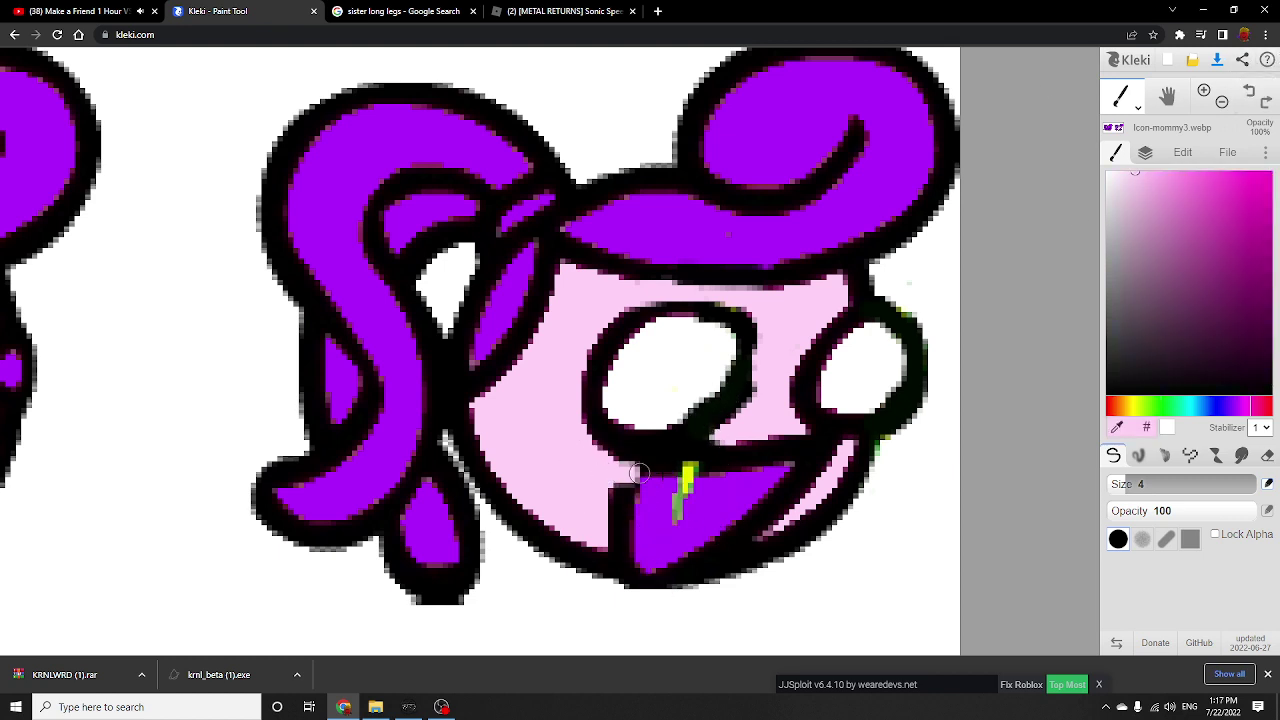
pyautogui.moveTo(640, 476)
pyautogui.mouseDown()
pyautogui.moveTo(754, 470)
pyautogui.moveTo(624, 469)
pyautogui.moveTo(774, 435)
pyautogui.moveTo(737, 484)
pyautogui.moveTo(778, 464)
pyautogui.mouseUp()
# Dab a round yellow iris into each eye of the right head with a size 12 brush.
pyautogui.moveTo(1118, 408)
pyautogui.mouseDown()
pyautogui.moveTo(1144, 406)
pyautogui.moveTo(1264, 152)
pyautogui.mouseUp()
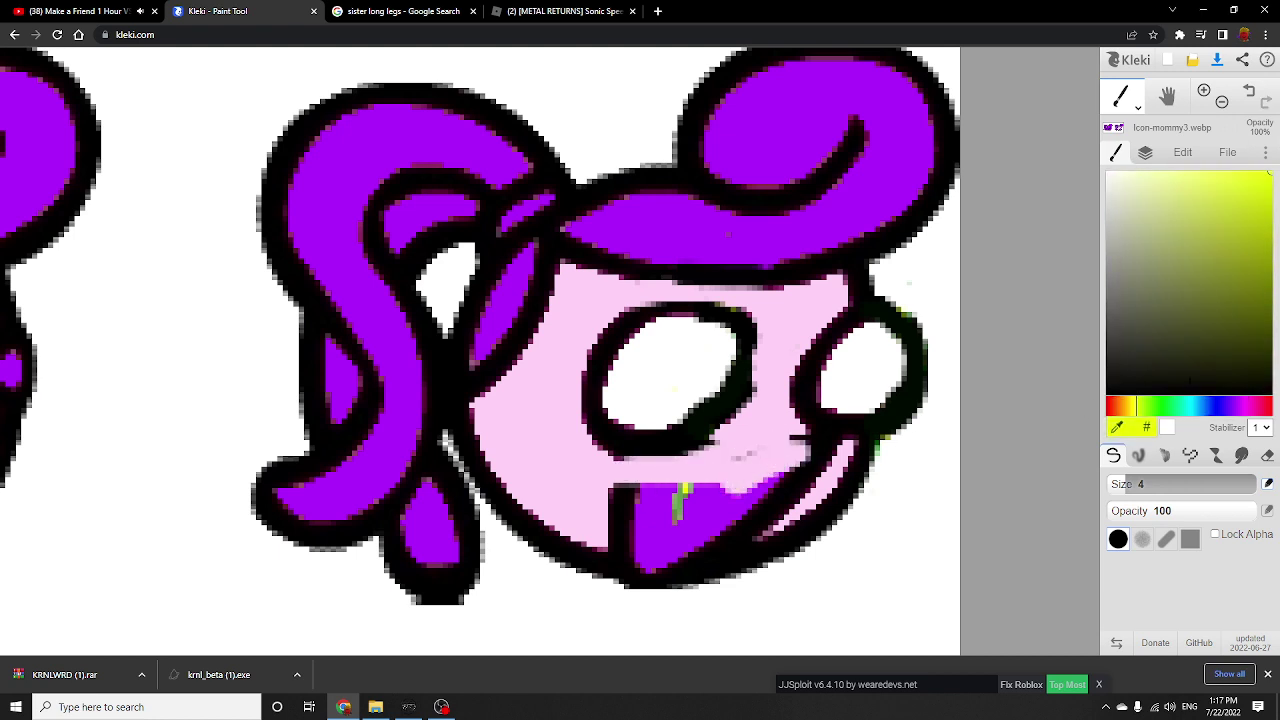
pyautogui.moveTo(1158, 490)
pyautogui.mouseDown()
pyautogui.moveTo(1176, 486)
pyautogui.moveTo(1143, 486)
pyautogui.mouseUp()
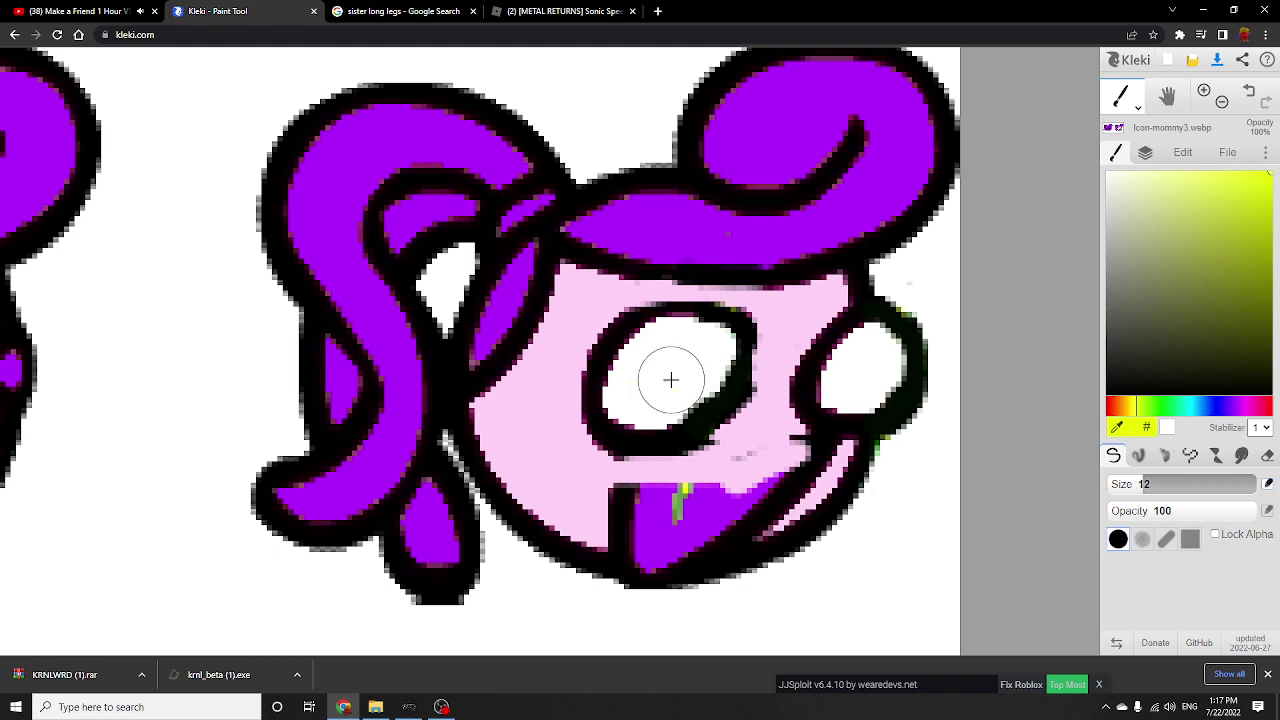
pyautogui.click(677, 378)
pyautogui.click(861, 374)
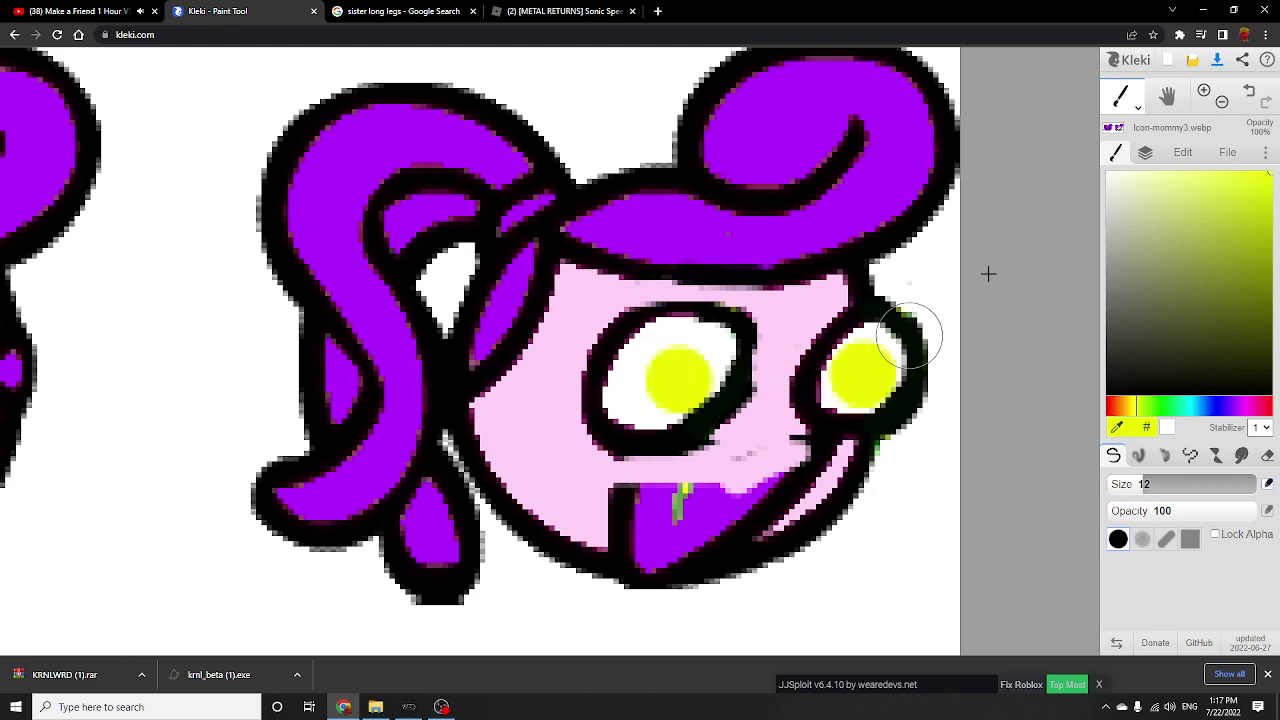
# Paint out the rest of the right head's mouth and lip with the face's pale pink, reducing the brush size to 7.3.
pyautogui.click(1166, 97)
pyautogui.moveTo(485, 377); pyautogui.dragTo(391, 354)
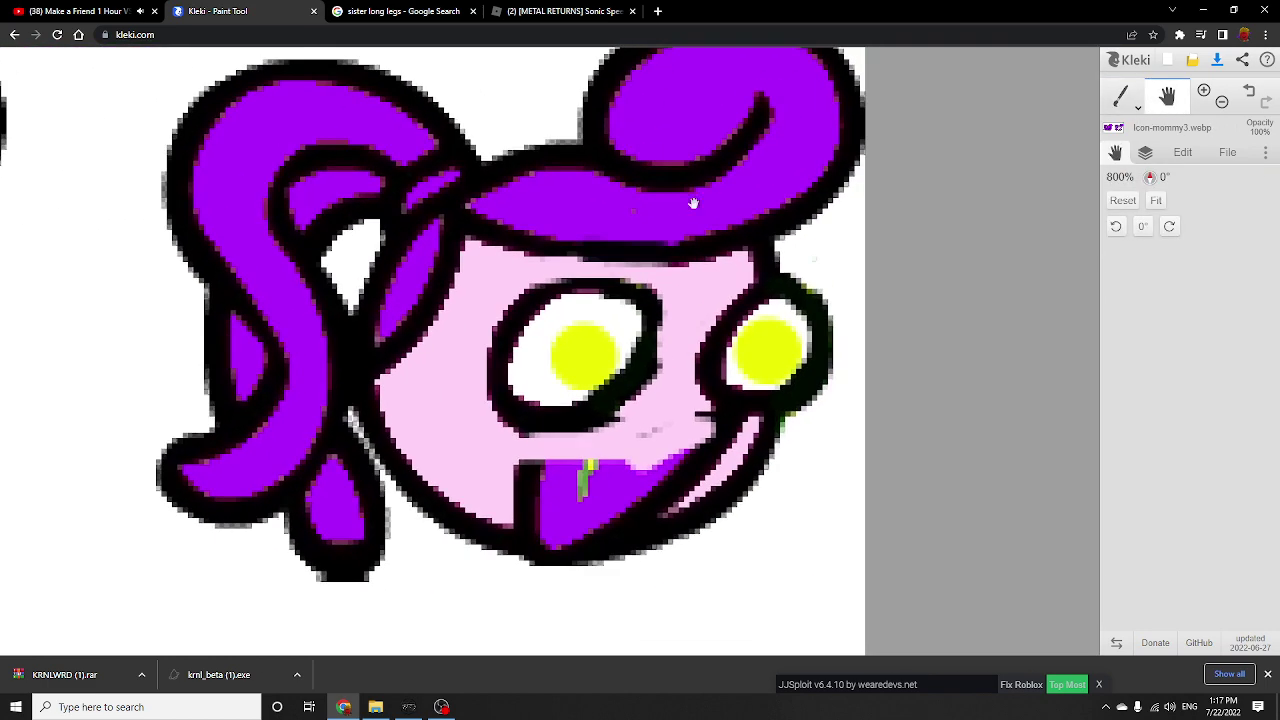
pyautogui.click(1119, 99)
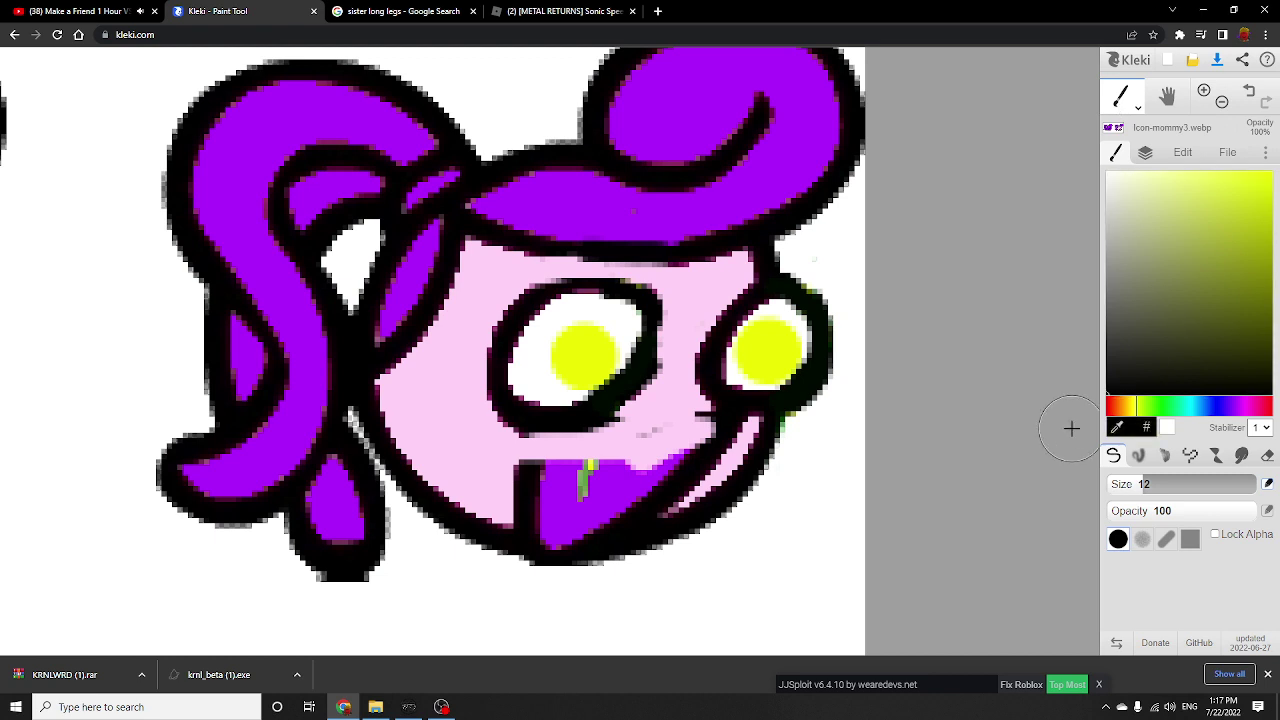
pyautogui.moveTo(480, 471)
pyautogui.mouseDown()
pyautogui.moveTo(616, 473)
pyautogui.moveTo(708, 436)
pyautogui.moveTo(580, 496)
pyautogui.moveTo(531, 497)
pyautogui.moveTo(611, 501)
pyautogui.moveTo(670, 476)
pyautogui.moveTo(647, 500)
pyautogui.moveTo(546, 518)
pyautogui.moveTo(520, 509)
pyautogui.moveTo(716, 441)
pyautogui.mouseUp()
pyautogui.moveTo(1128, 486); pyautogui.dragTo(1118, 486)
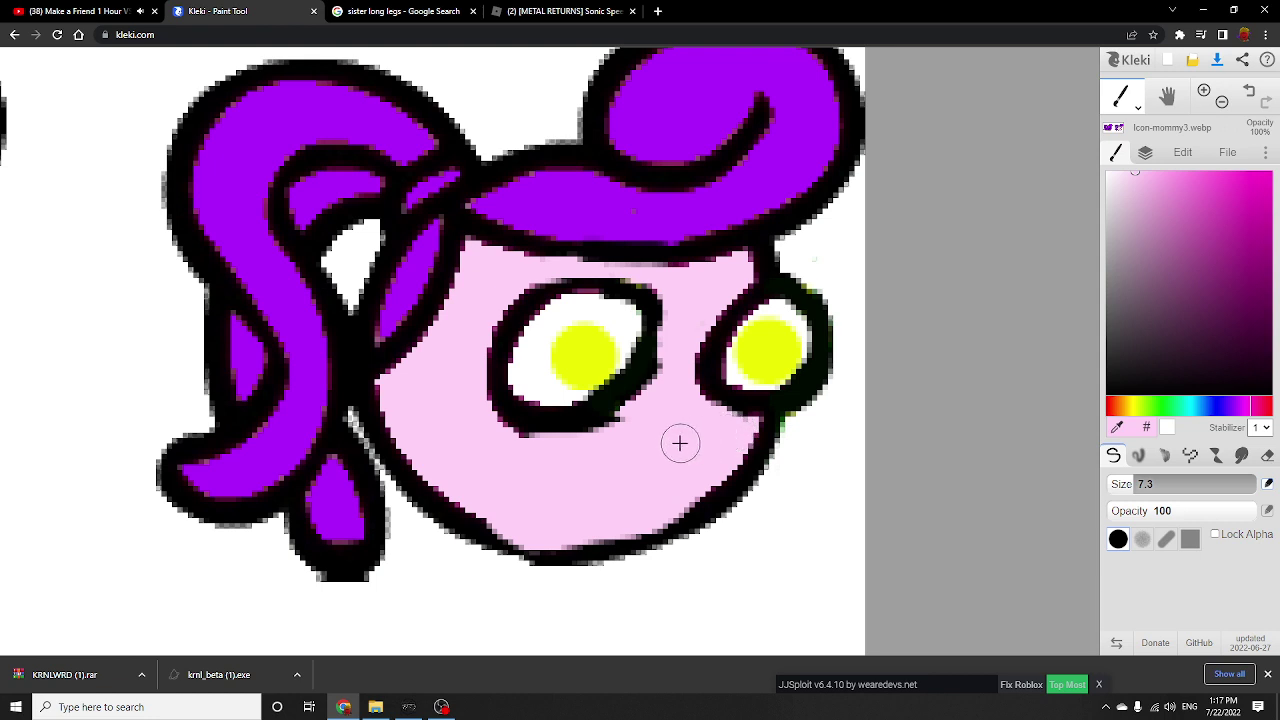
# Draw a frowning open mouth on the right head in black at brush size 2.9 and fill it in.
pyautogui.moveTo(1255, 308); pyautogui.dragTo(1066, 417)
pyautogui.moveTo(1124, 484); pyautogui.dragTo(1121, 484)
pyautogui.moveTo(597, 459)
pyautogui.mouseDown()
pyautogui.moveTo(544, 476)
pyautogui.moveTo(521, 516)
pyautogui.moveTo(641, 533)
pyautogui.moveTo(628, 462)
pyautogui.moveTo(585, 460)
pyautogui.moveTo(548, 491)
pyautogui.moveTo(629, 510)
pyautogui.moveTo(549, 502)
pyautogui.mouseUp()
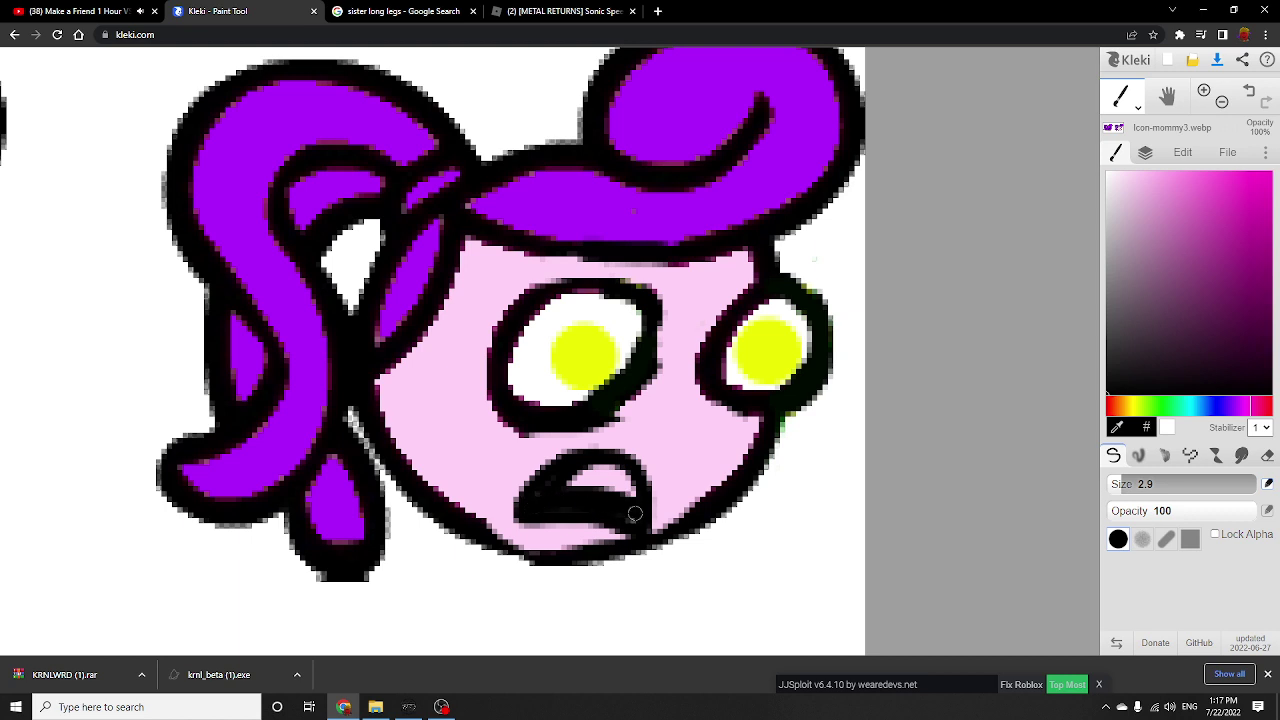
pyautogui.moveTo(628, 490)
pyautogui.mouseDown()
pyautogui.moveTo(578, 476)
pyautogui.moveTo(593, 469)
pyautogui.mouseUp()
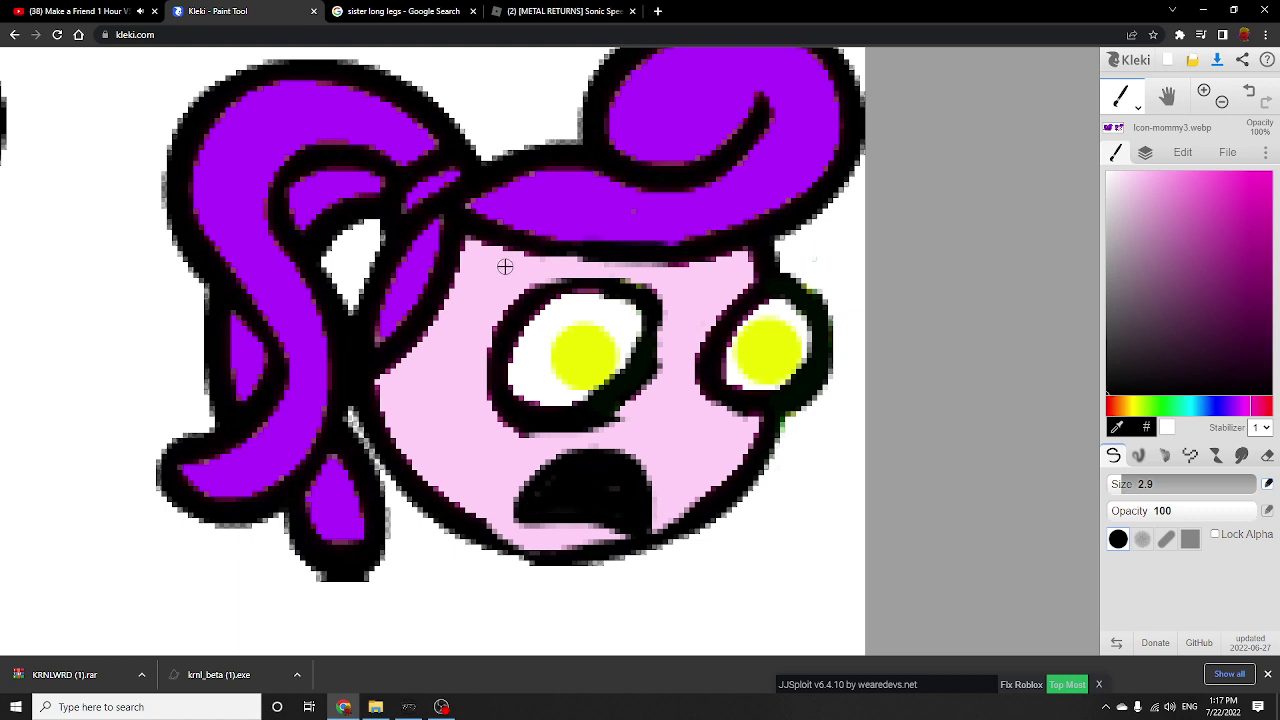
# Draw short black eyebrows on the right head, one across the fringe and one above the smaller eye.
pyautogui.moveTo(505, 266); pyautogui.dragTo(618, 262)
pyautogui.click(1249, 91)
pyautogui.moveTo(553, 218)
pyautogui.mouseDown()
pyautogui.moveTo(596, 216)
pyautogui.moveTo(654, 201)
pyautogui.mouseUp()
pyautogui.moveTo(819, 251)
pyautogui.mouseDown()
pyautogui.moveTo(781, 245)
pyautogui.moveTo(743, 209)
pyautogui.mouseUp()
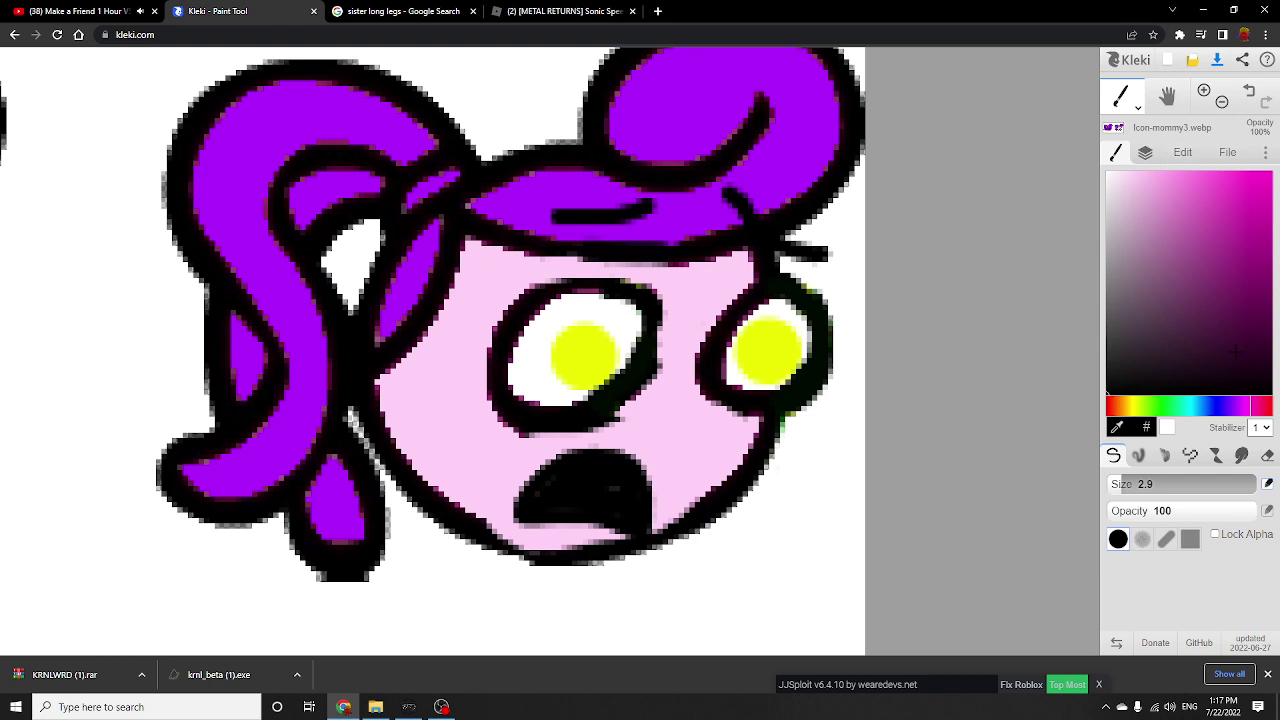
# Draw a cyan tear streak running down from each eye of the right head.
pyautogui.moveTo(1202, 412); pyautogui.dragTo(1188, 408)
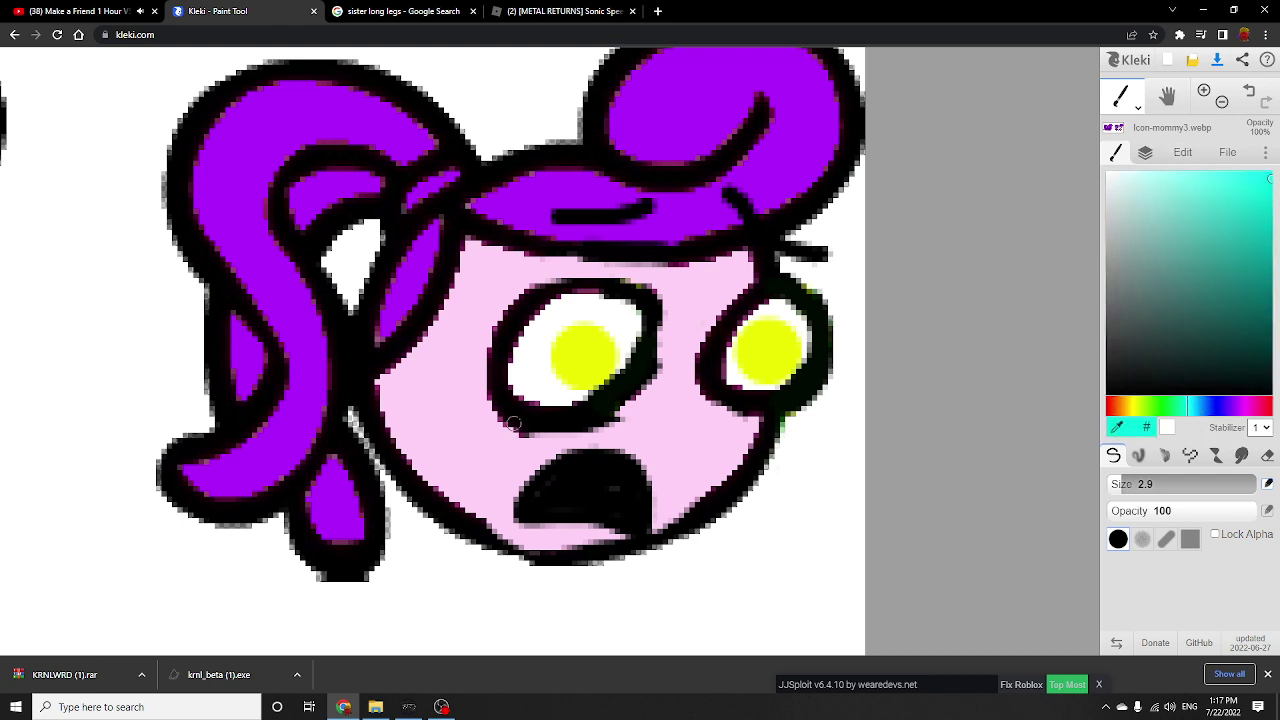
pyautogui.moveTo(513, 423); pyautogui.dragTo(482, 528)
pyautogui.moveTo(735, 406)
pyautogui.mouseDown()
pyautogui.moveTo(728, 459)
pyautogui.moveTo(703, 494)
pyautogui.mouseUp()
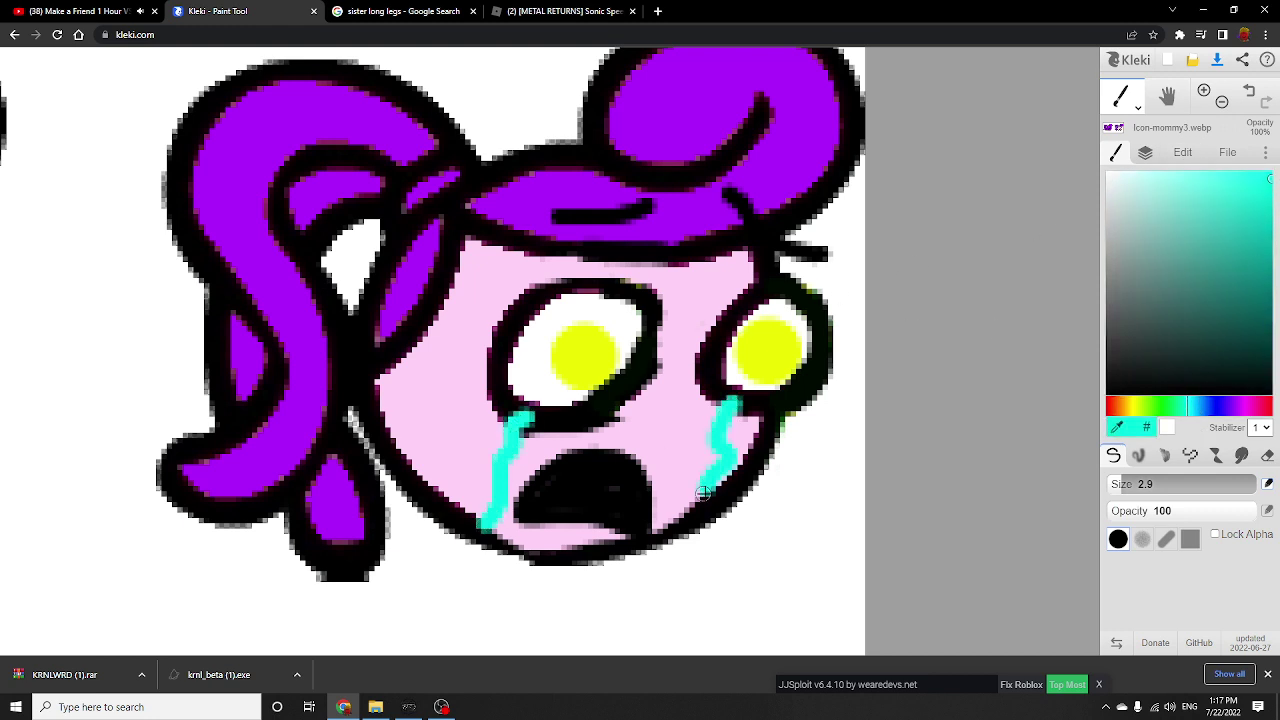
# Fill the left head's face with the pale pink of the right head's face.
pyautogui.click(1166, 97)
pyautogui.moveTo(666, 266); pyautogui.dragTo(1098, 222)
pyautogui.moveTo(668, 380); pyautogui.dragTo(963, 423)
pyautogui.click(1125, 112)
pyautogui.click(1172, 103)
pyautogui.moveTo(866, 347); pyautogui.dragTo(698, 386)
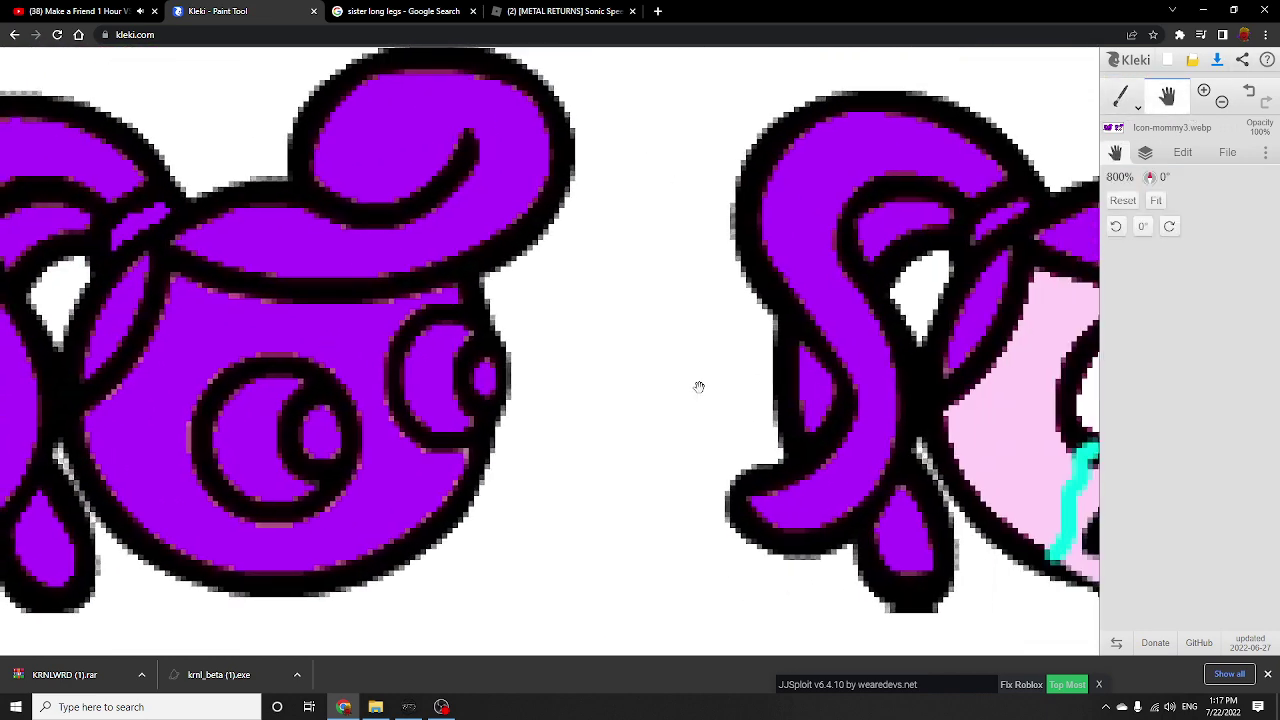
pyautogui.scroll(-1, 690, 385)
pyautogui.click(1120, 97)
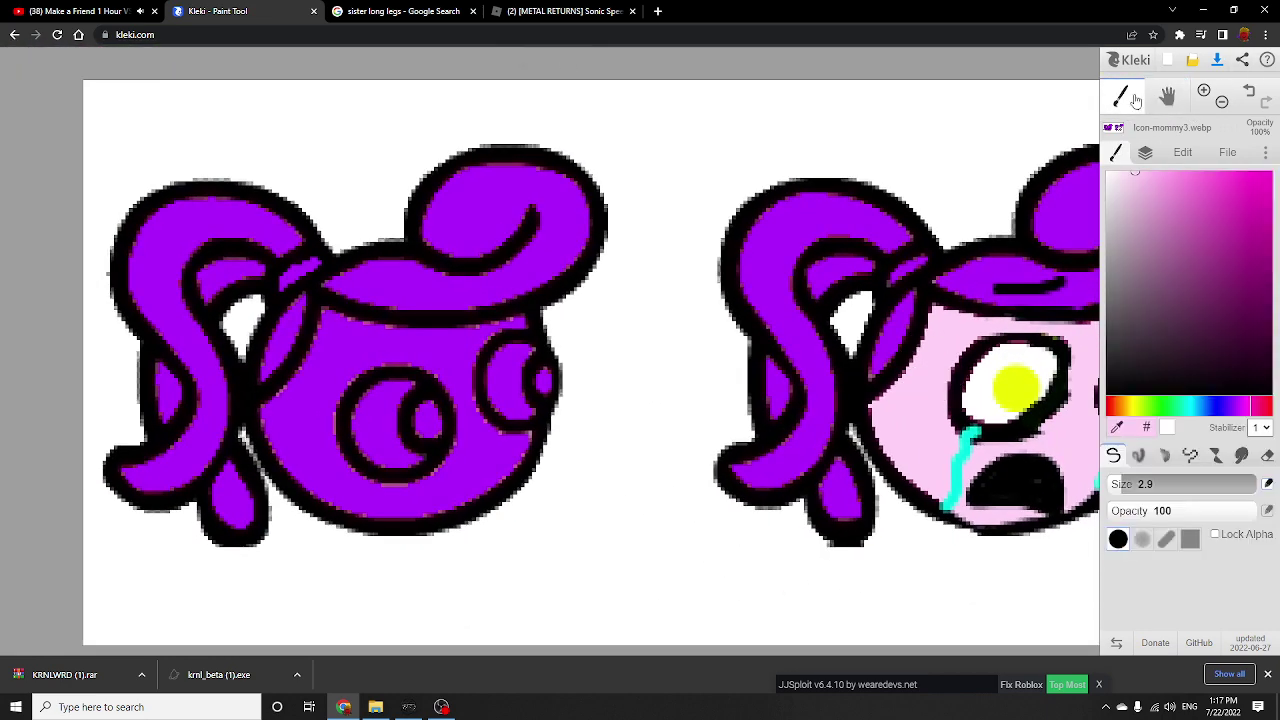
pyautogui.click(1137, 106)
pyautogui.click(1122, 133)
pyautogui.click(376, 345)
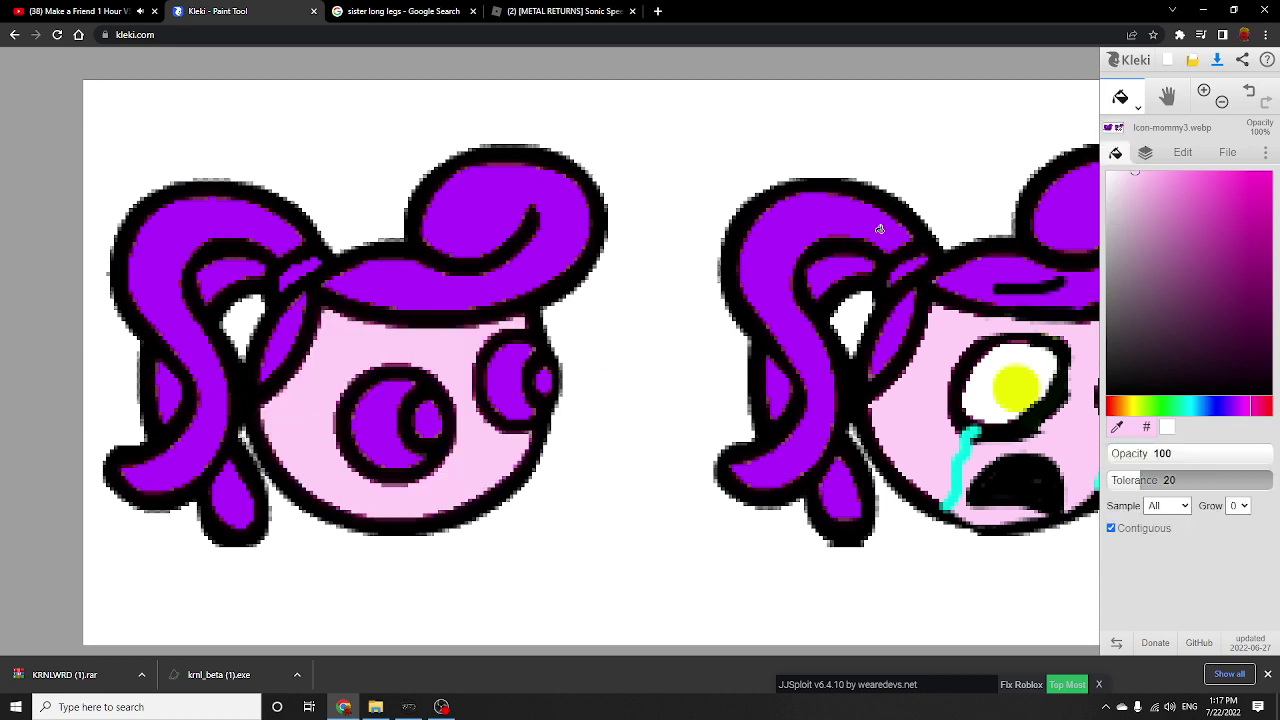
# Fill both eyes of the left head with white and their pupils with the right head's yellow.
pyautogui.click(1107, 173)
pyautogui.click(389, 422)
pyautogui.click(505, 380)
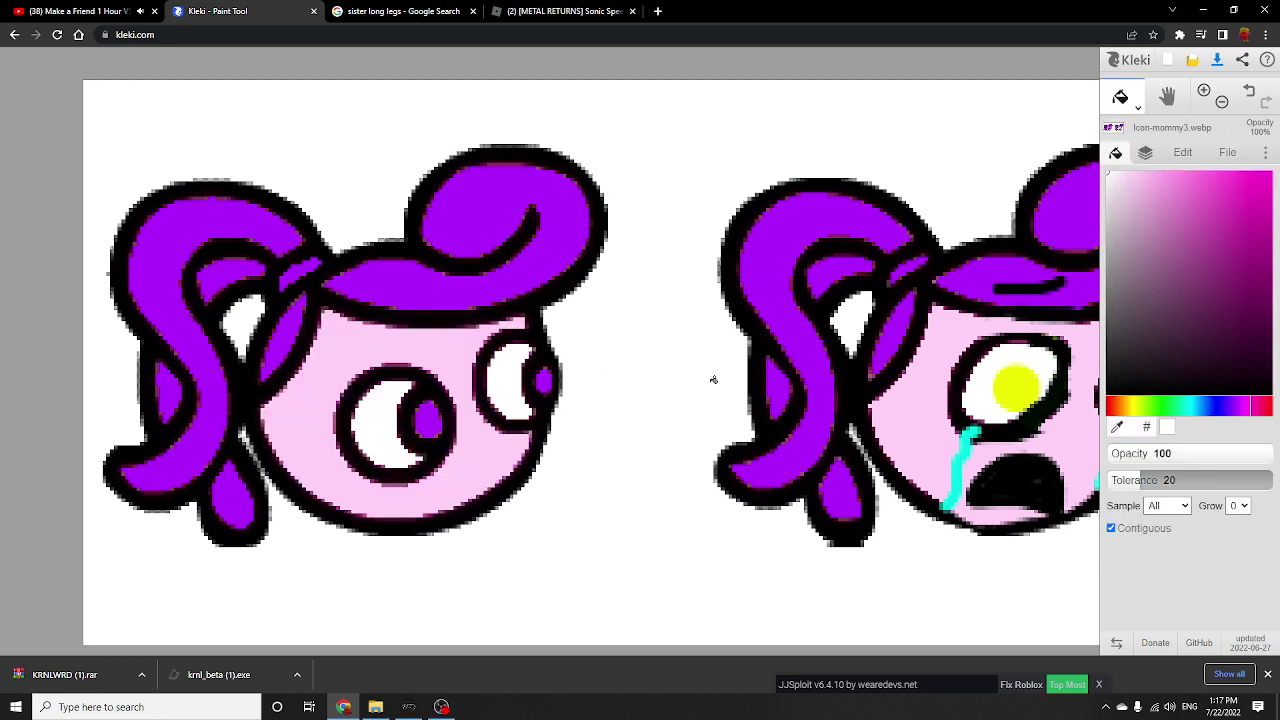
pyautogui.keyDown('alt'); pyautogui.click(1022, 388); pyautogui.keyUp('alt')
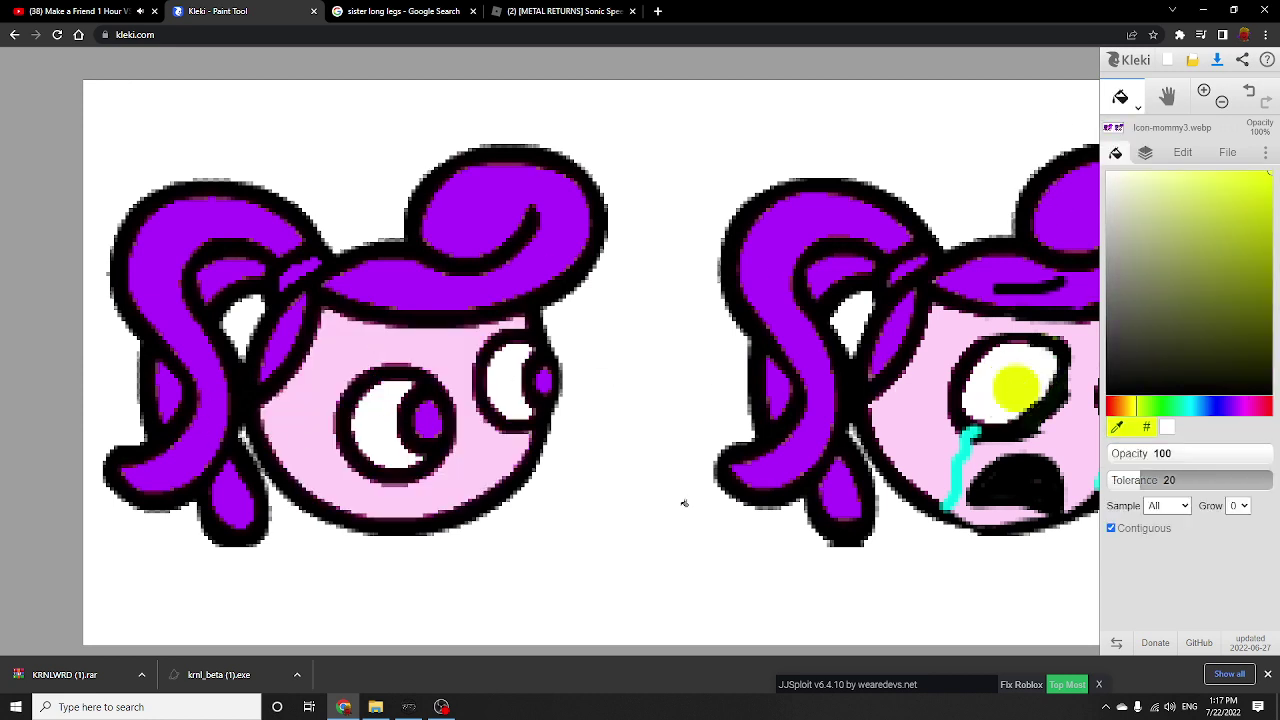
pyautogui.click(425, 424)
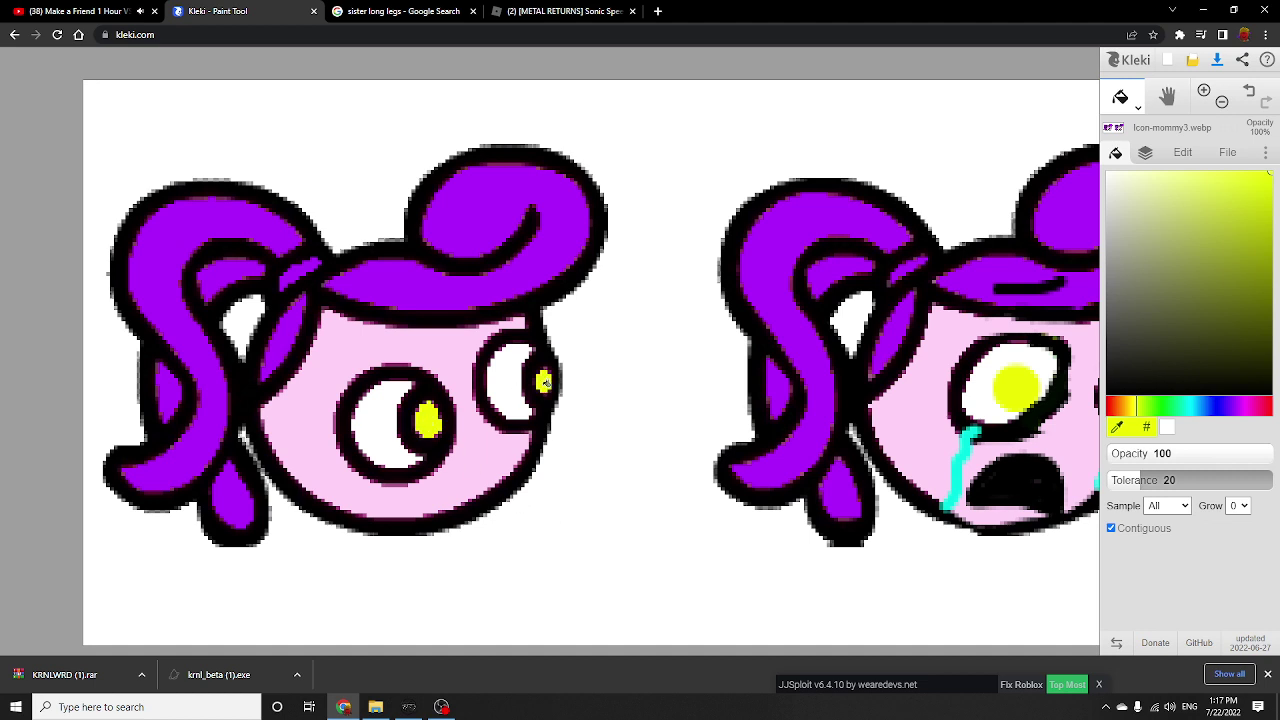
# Set the fill tolerance to 12 and brush black eyebrows and a curved smile line on the cheek of the left head.
pyautogui.moveTo(1136, 480); pyautogui.dragTo(1128, 480)
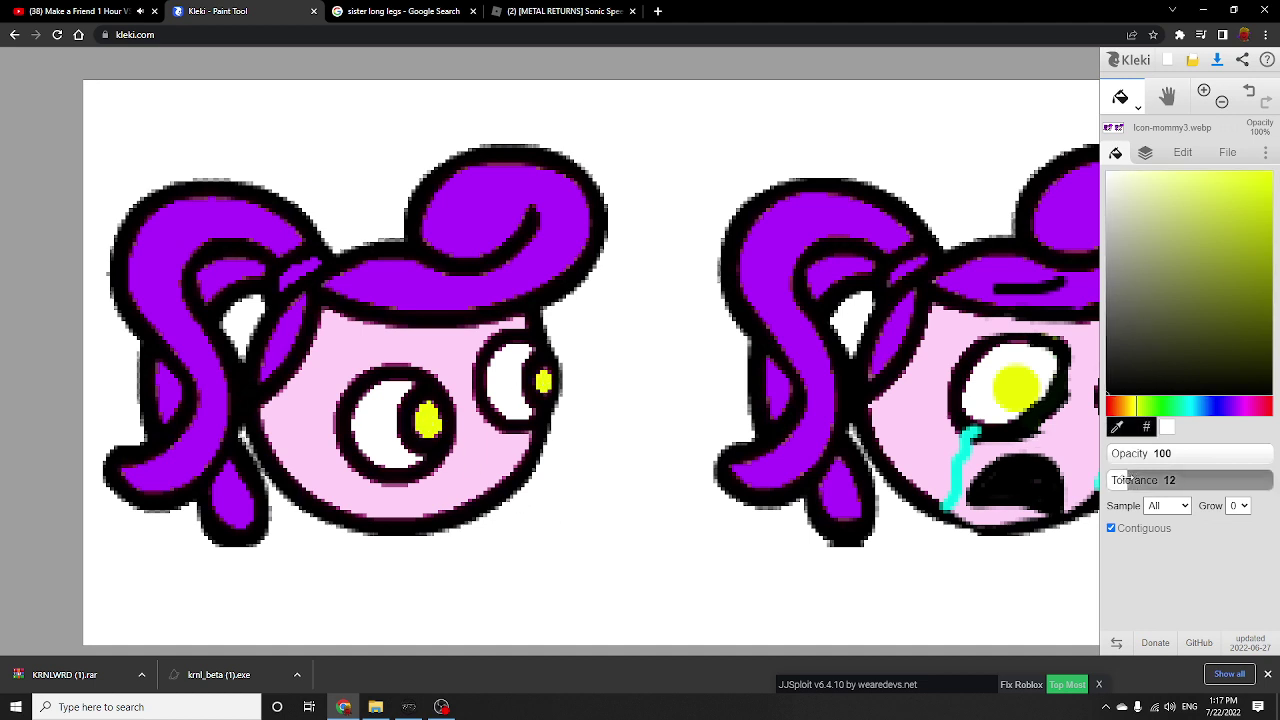
pyautogui.click(1136, 104)
pyautogui.click(1127, 131)
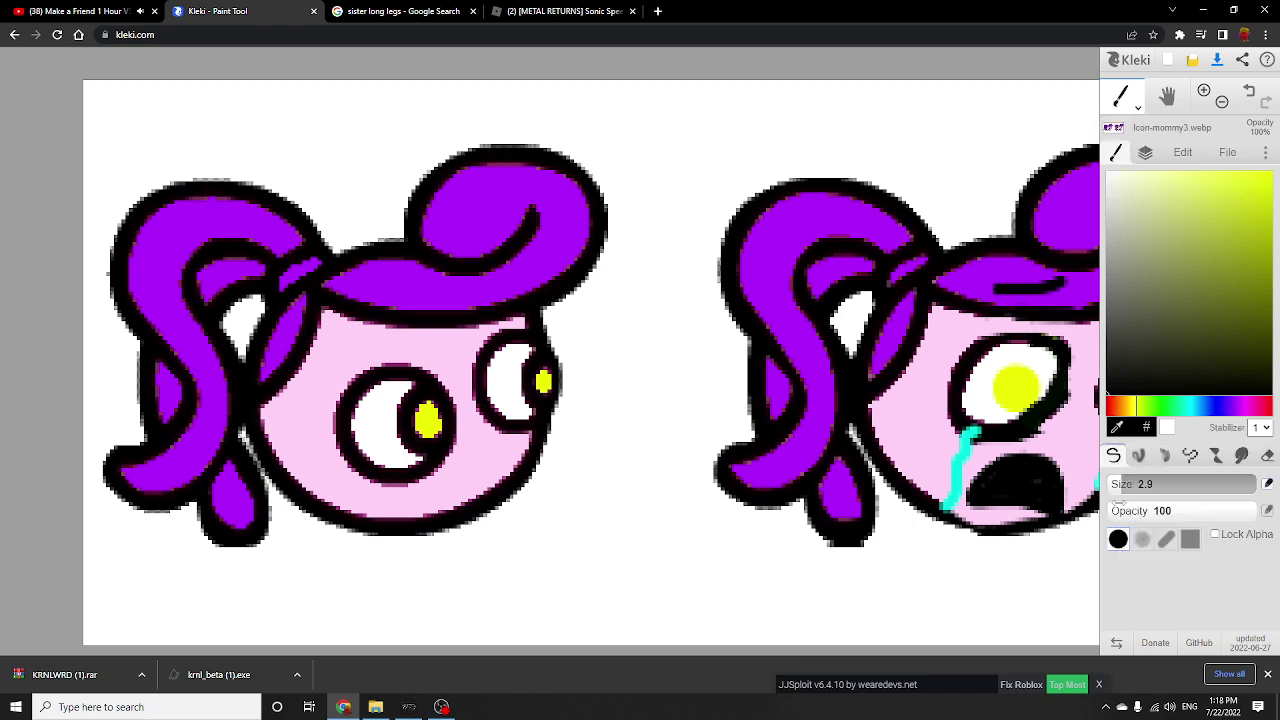
pyautogui.moveTo(358, 360); pyautogui.dragTo(414, 358)
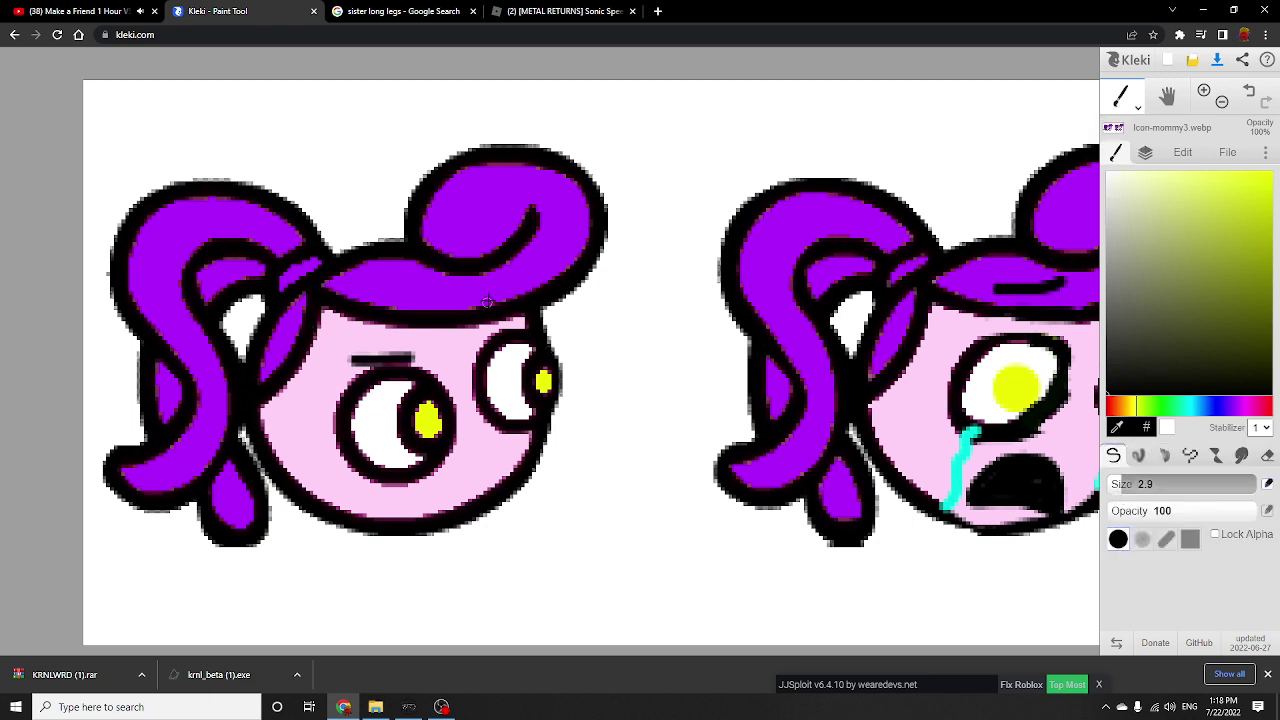
pyautogui.moveTo(495, 290); pyautogui.dragTo(454, 280)
pyautogui.moveTo(303, 400)
pyautogui.mouseDown()
pyautogui.moveTo(303, 450)
pyautogui.moveTo(330, 478)
pyautogui.mouseUp()
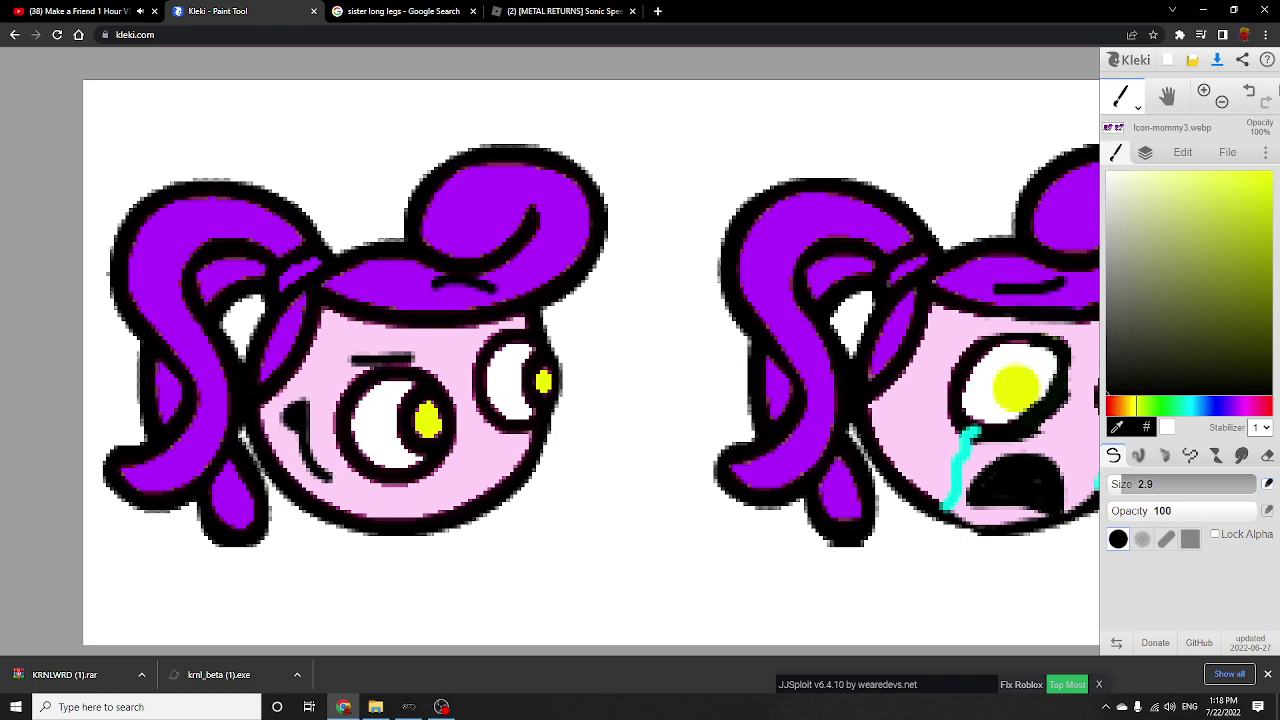
# Paint black pupils inside the right head's yellow irises with a size 4 brush.
pyautogui.scroll(-4, 797, 383)
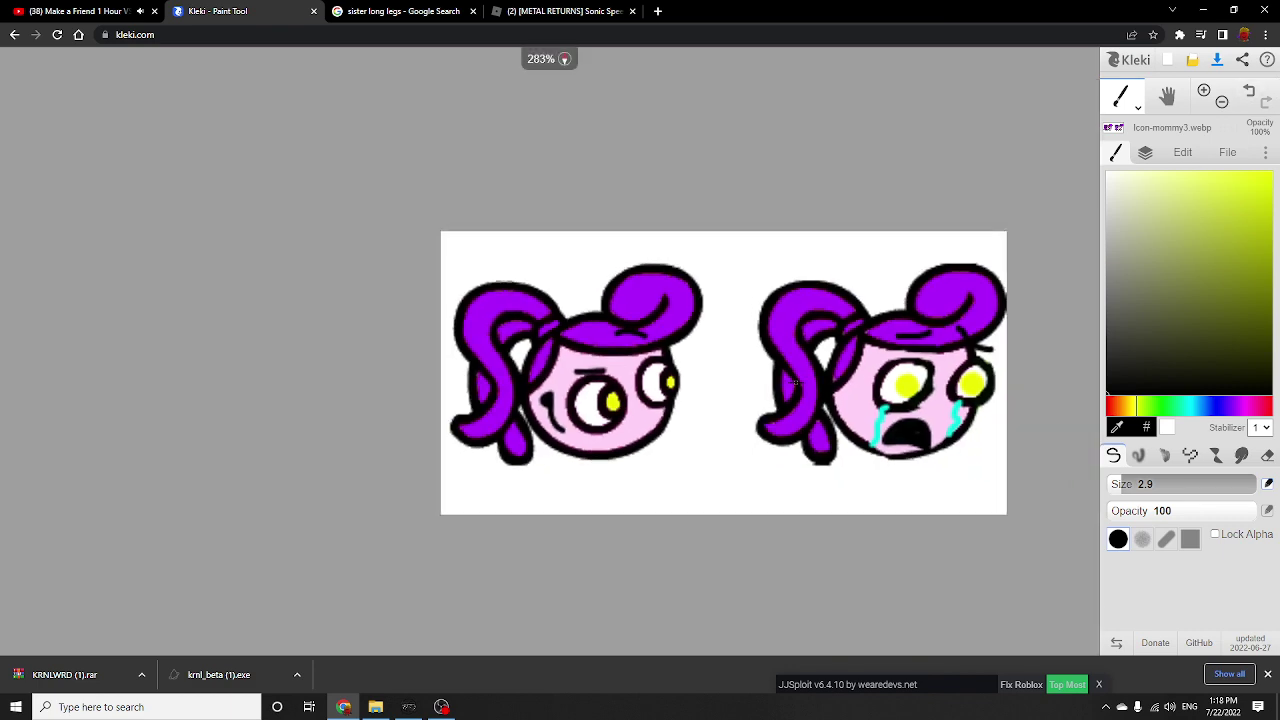
pyautogui.click(1170, 94)
pyautogui.moveTo(946, 426); pyautogui.dragTo(666, 441)
pyautogui.scroll(3, 666, 441)
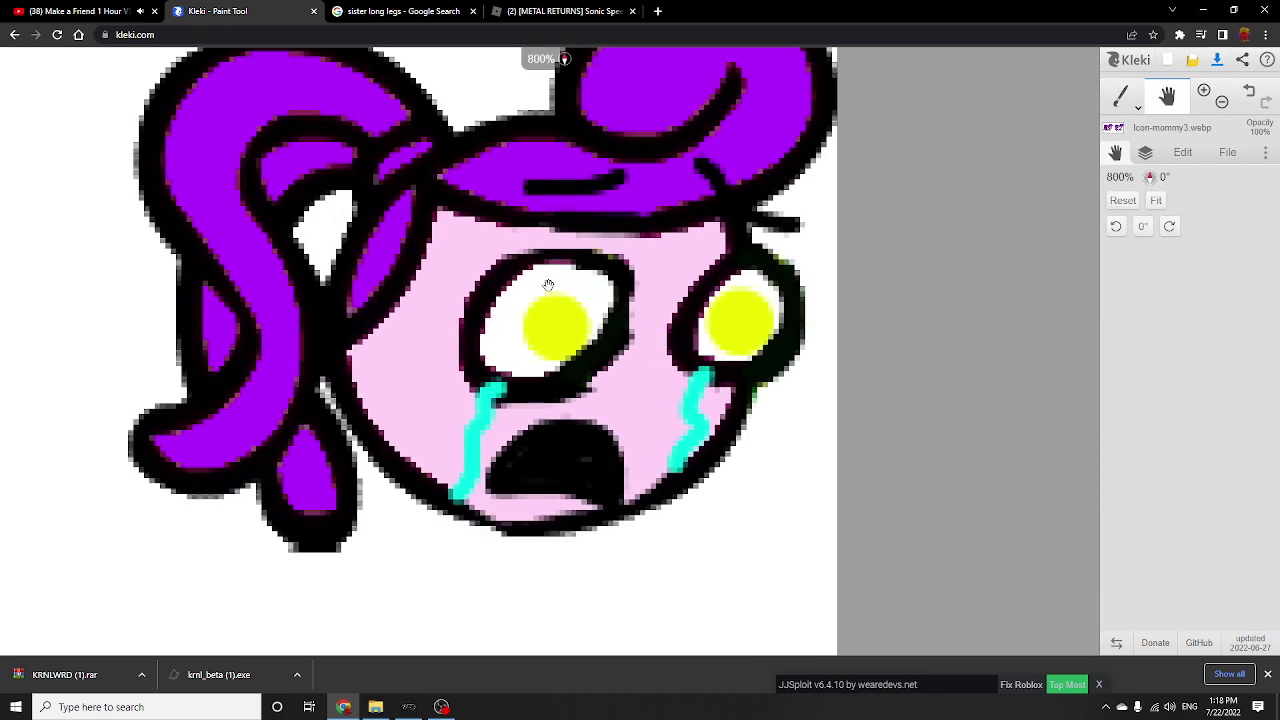
pyautogui.click(1114, 95)
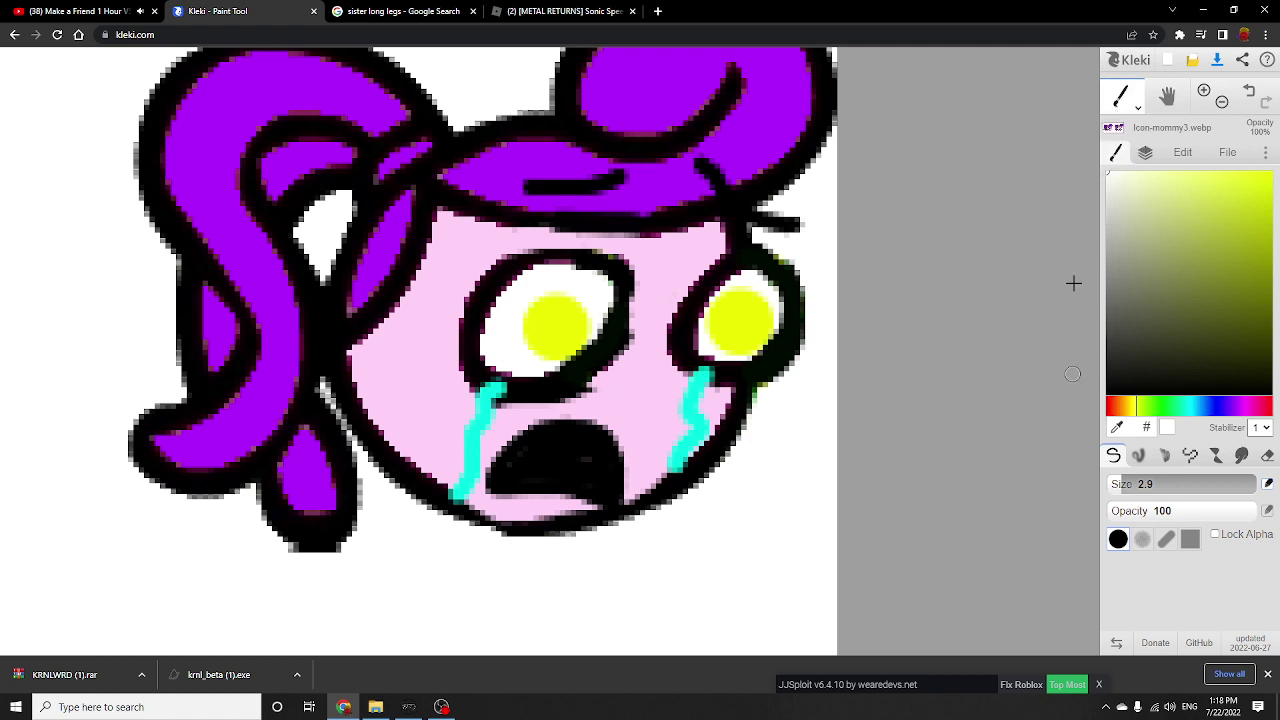
pyautogui.click(1124, 91)
pyautogui.click(1124, 99)
pyautogui.moveTo(1151, 304); pyautogui.dragTo(1072, 422)
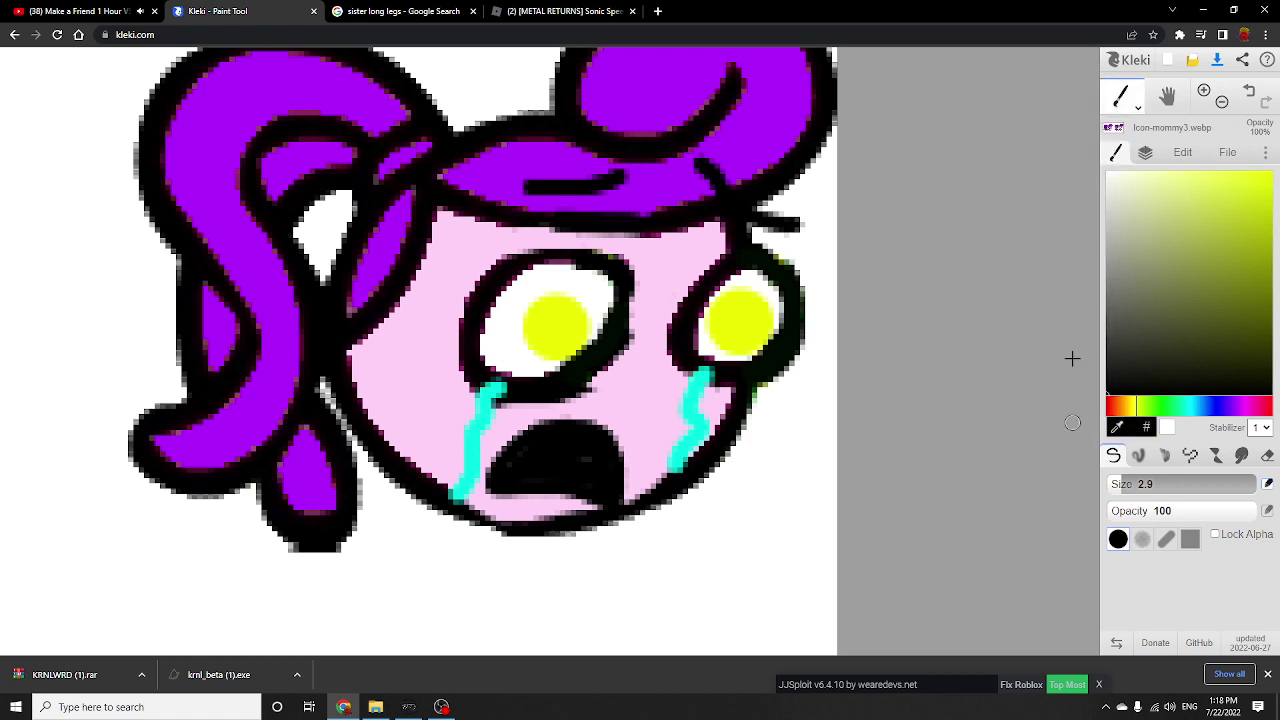
pyautogui.click(1131, 98)
pyautogui.click(1122, 104)
pyautogui.click(1133, 484)
pyautogui.moveTo(549, 350); pyautogui.dragTo(540, 351)
pyautogui.moveTo(743, 332)
pyautogui.mouseDown()
pyautogui.moveTo(752, 318)
pyautogui.moveTo(732, 334)
pyautogui.mouseUp()
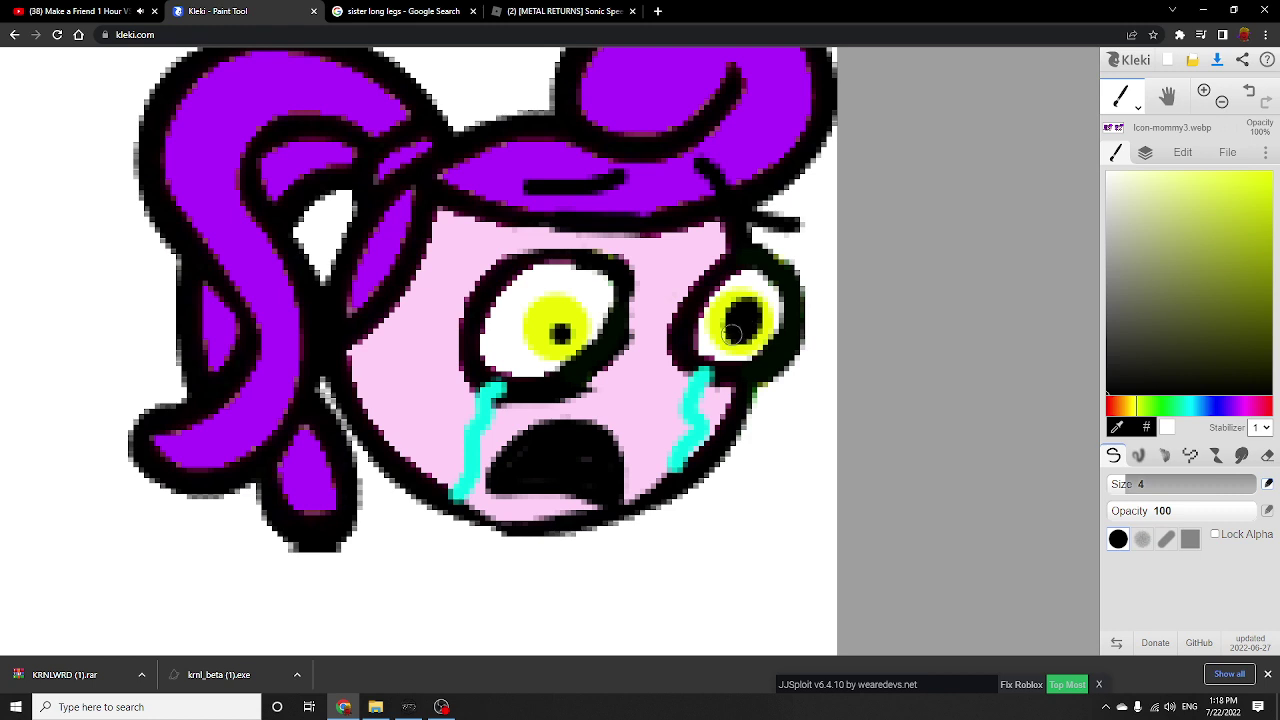
# Finish the black pupils of the right head and dot two white highlights onto each of them.
pyautogui.moveTo(549, 333); pyautogui.dragTo(556, 333)
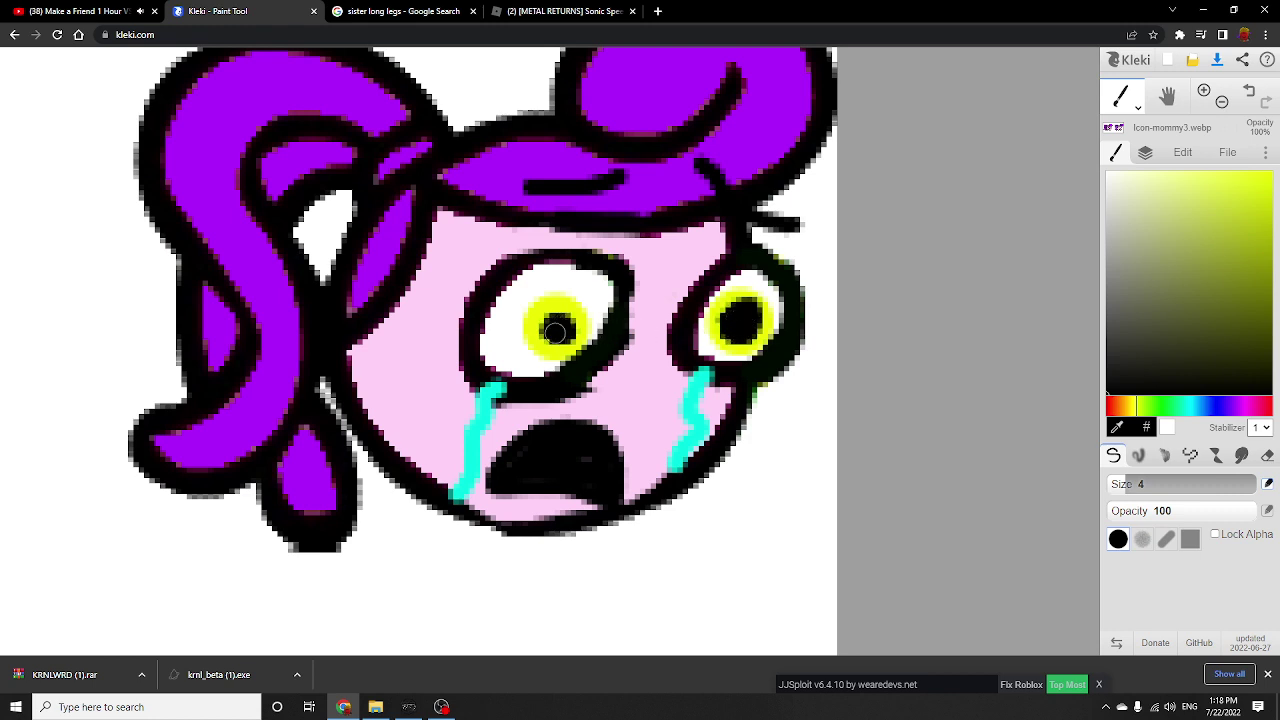
pyautogui.moveTo(1182, 323); pyautogui.dragTo(1106, 170)
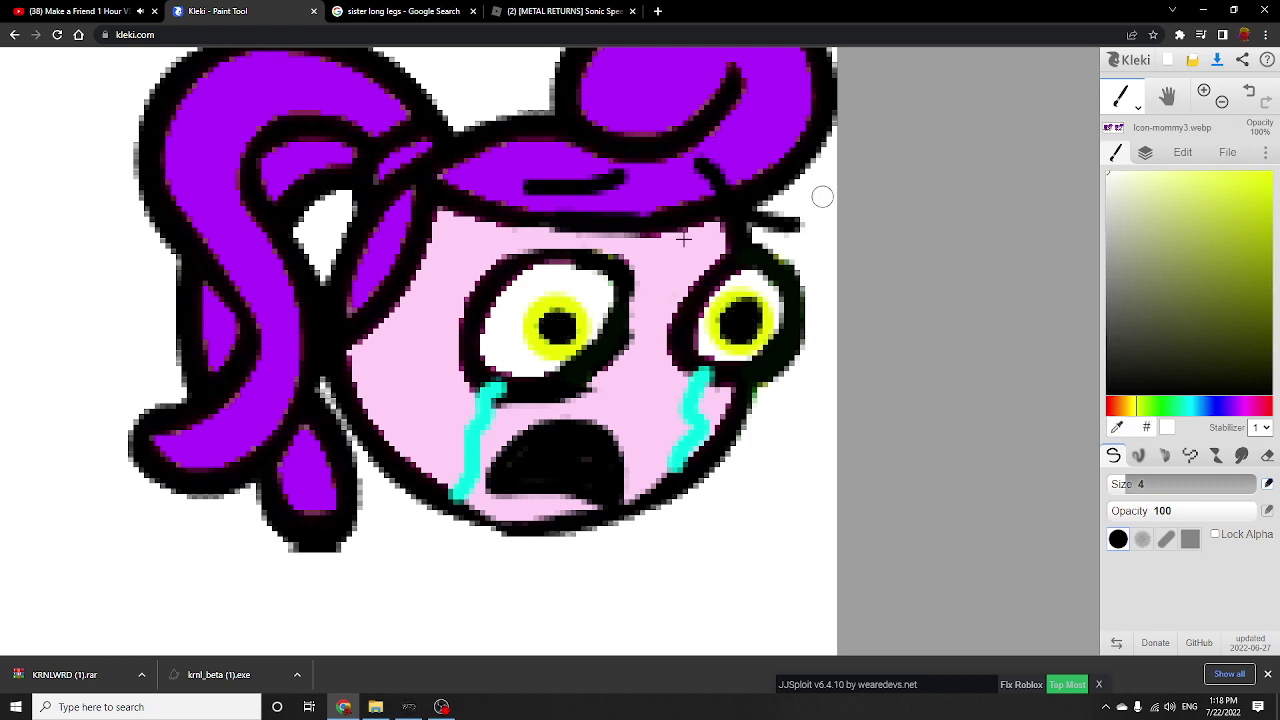
pyautogui.click(564, 315)
pyautogui.click(549, 336)
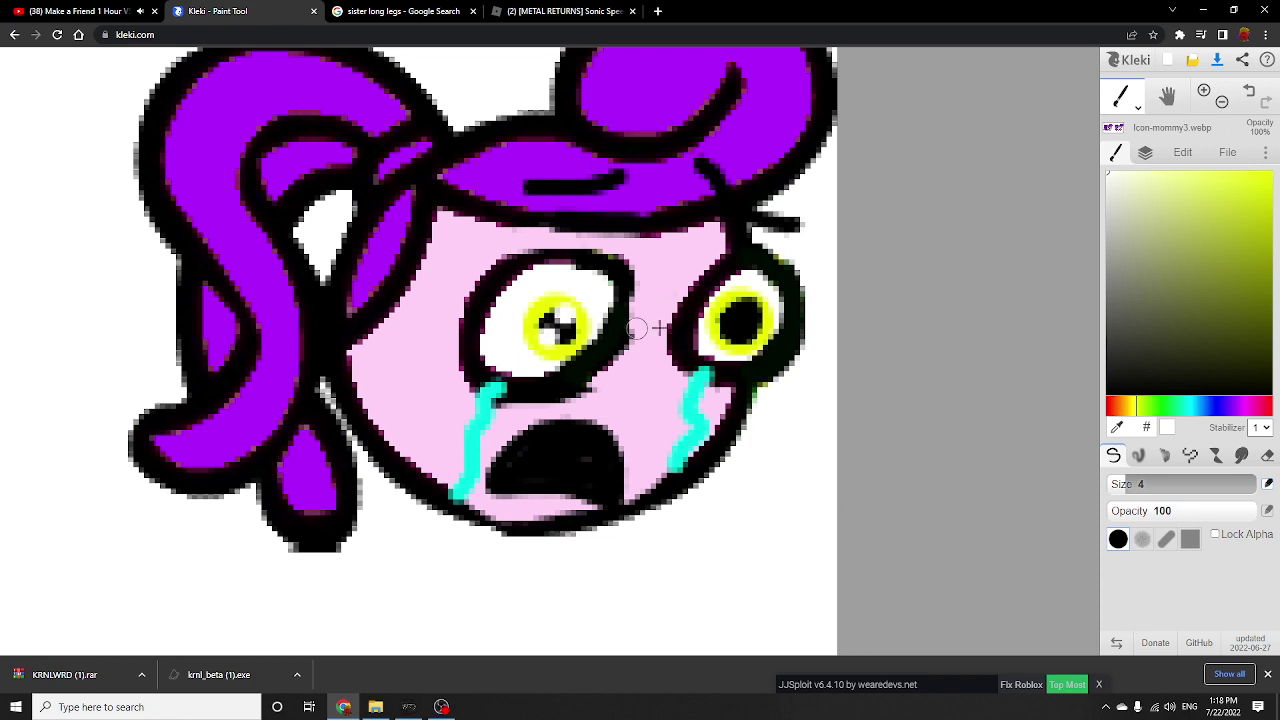
pyautogui.click(732, 310)
pyautogui.click(749, 337)
# Paint small black pupils inside the left head's yellow irises with a size 1 brush.
pyautogui.click(1172, 104)
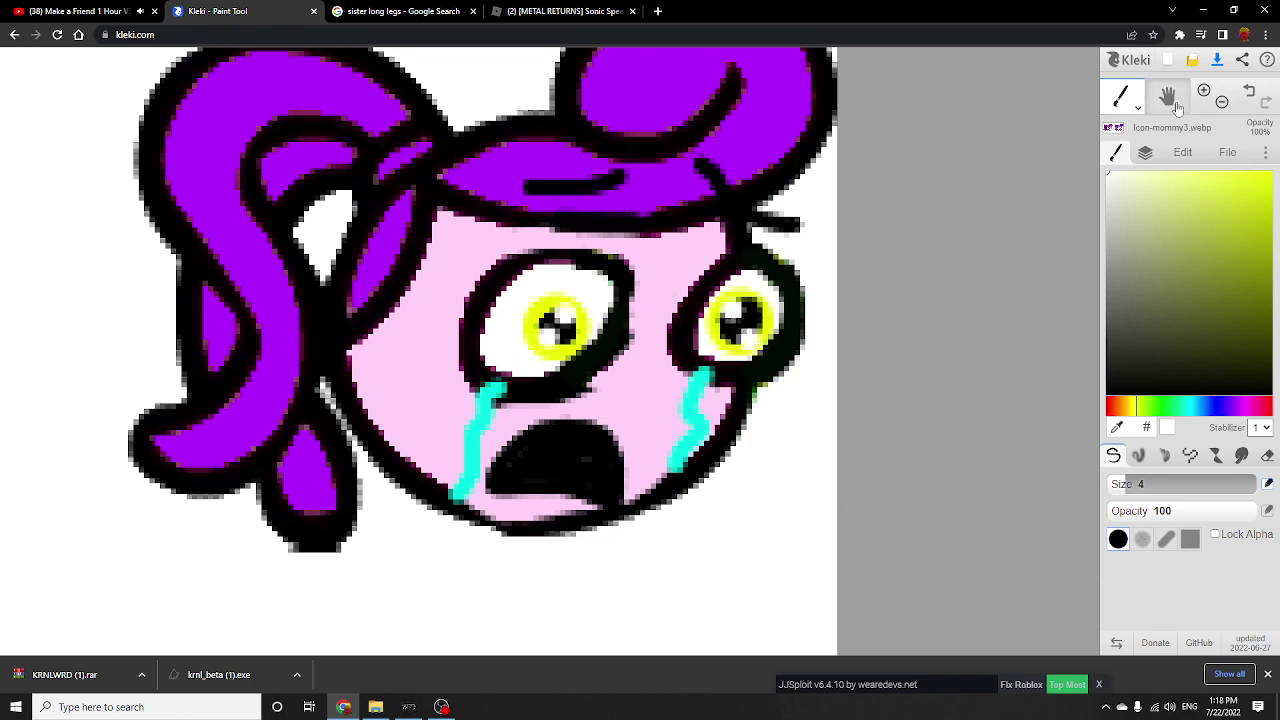
pyautogui.moveTo(592, 381); pyautogui.dragTo(891, 361)
pyautogui.moveTo(492, 360); pyautogui.dragTo(1027, 374)
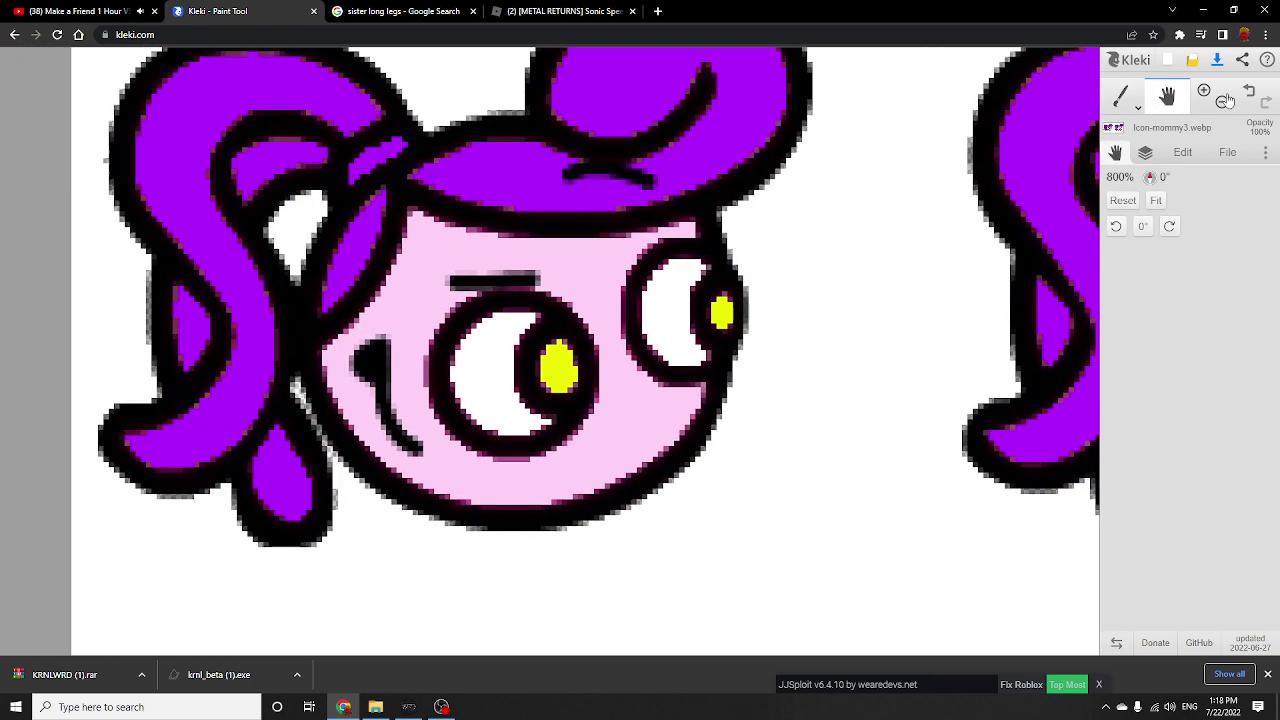
pyautogui.click(1137, 88)
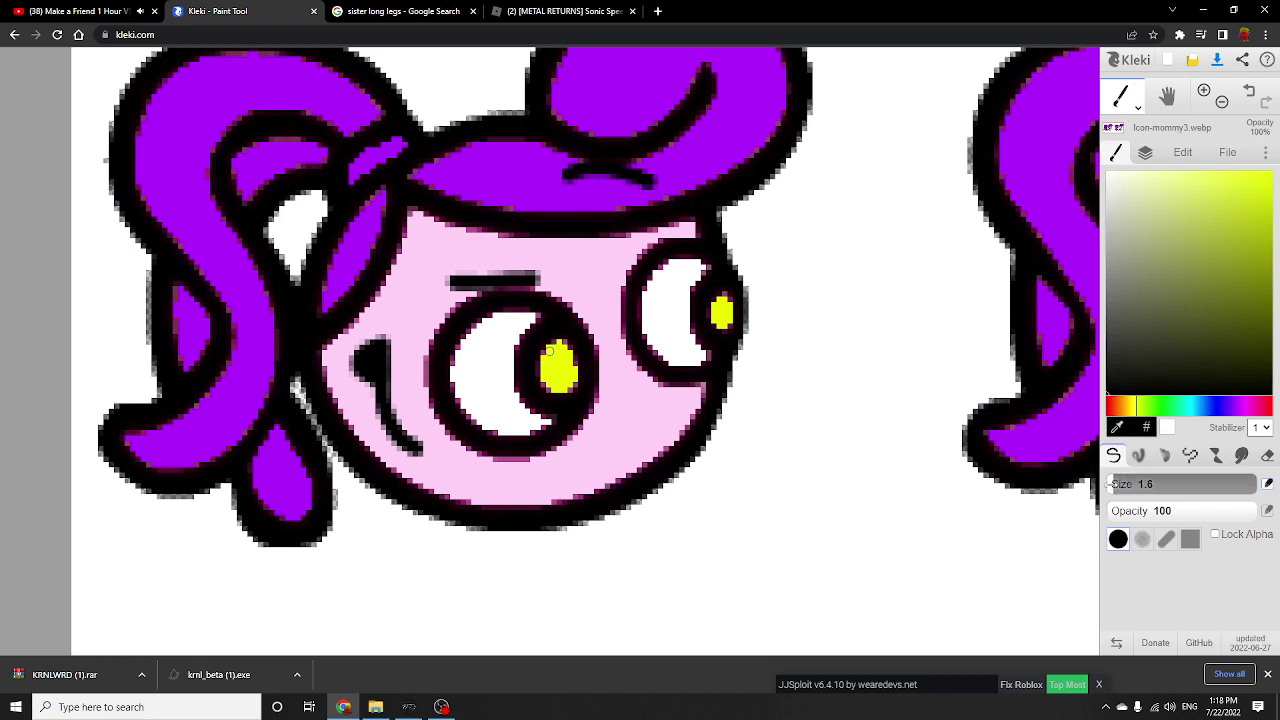
pyautogui.click(1110, 484)
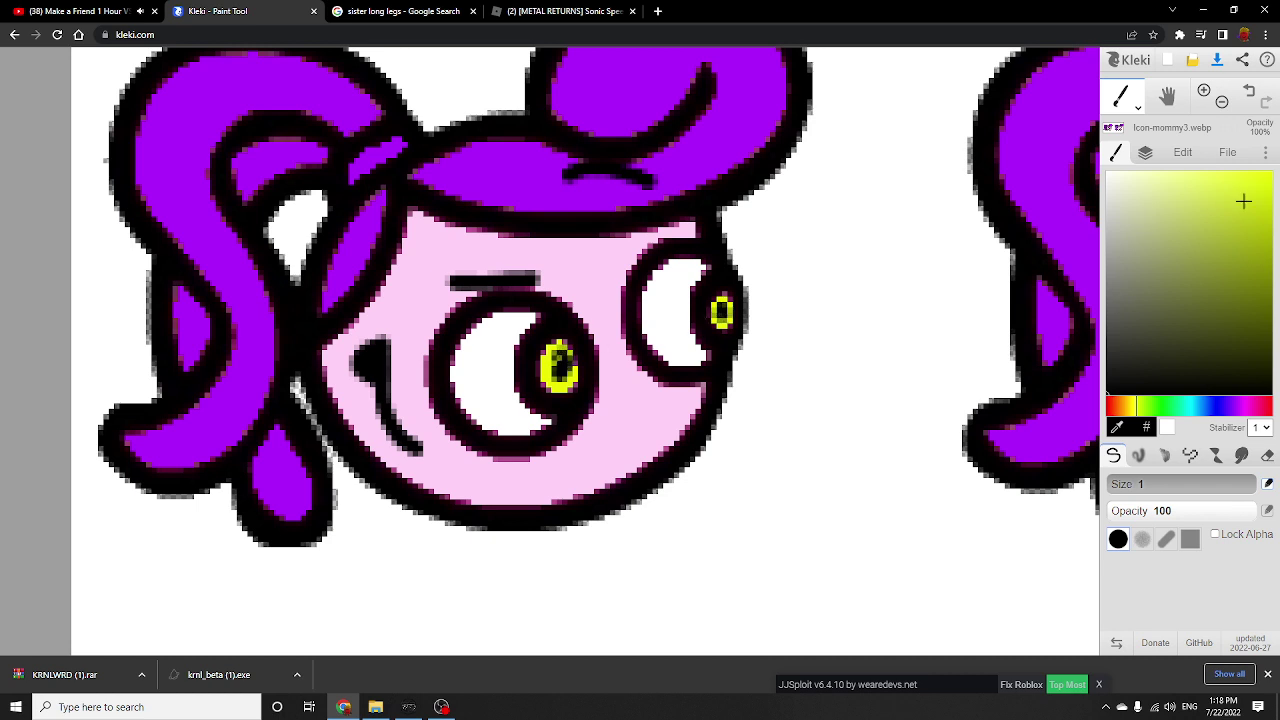
# Try white highlights on the left head's larger eye with a size 7 brush, and undo them.
pyautogui.click(1122, 483)
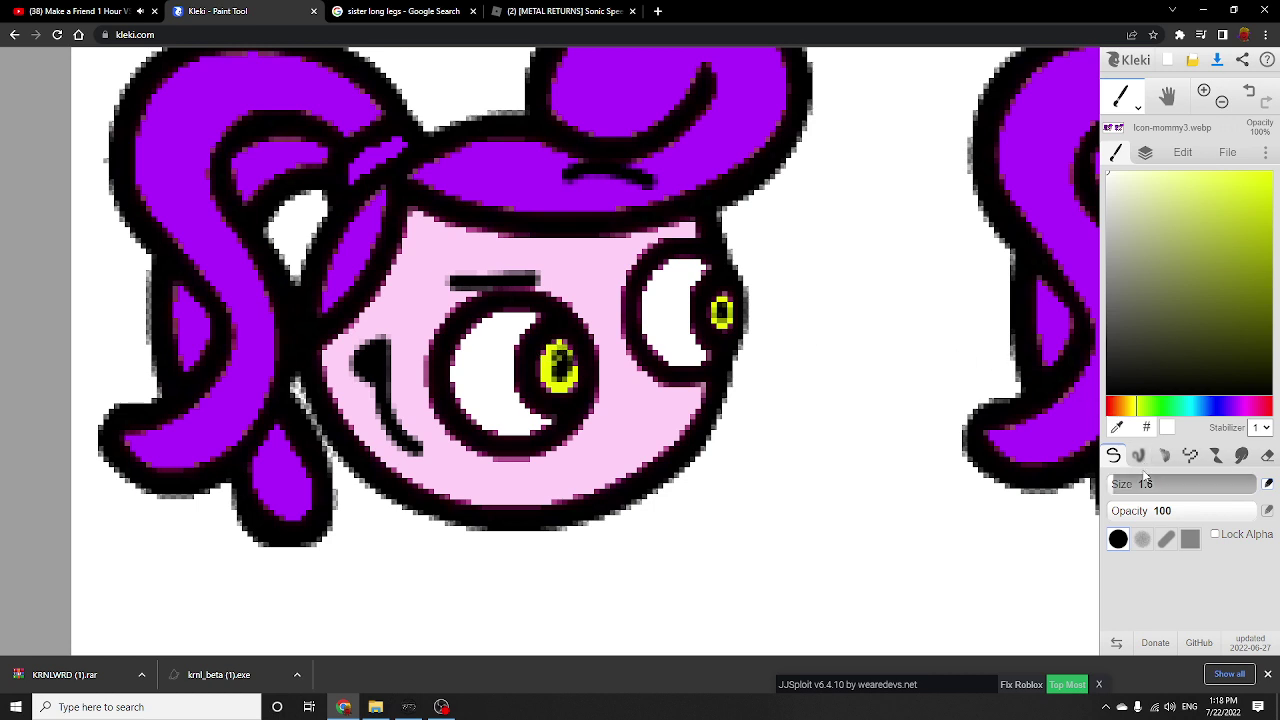
pyautogui.click(1146, 483)
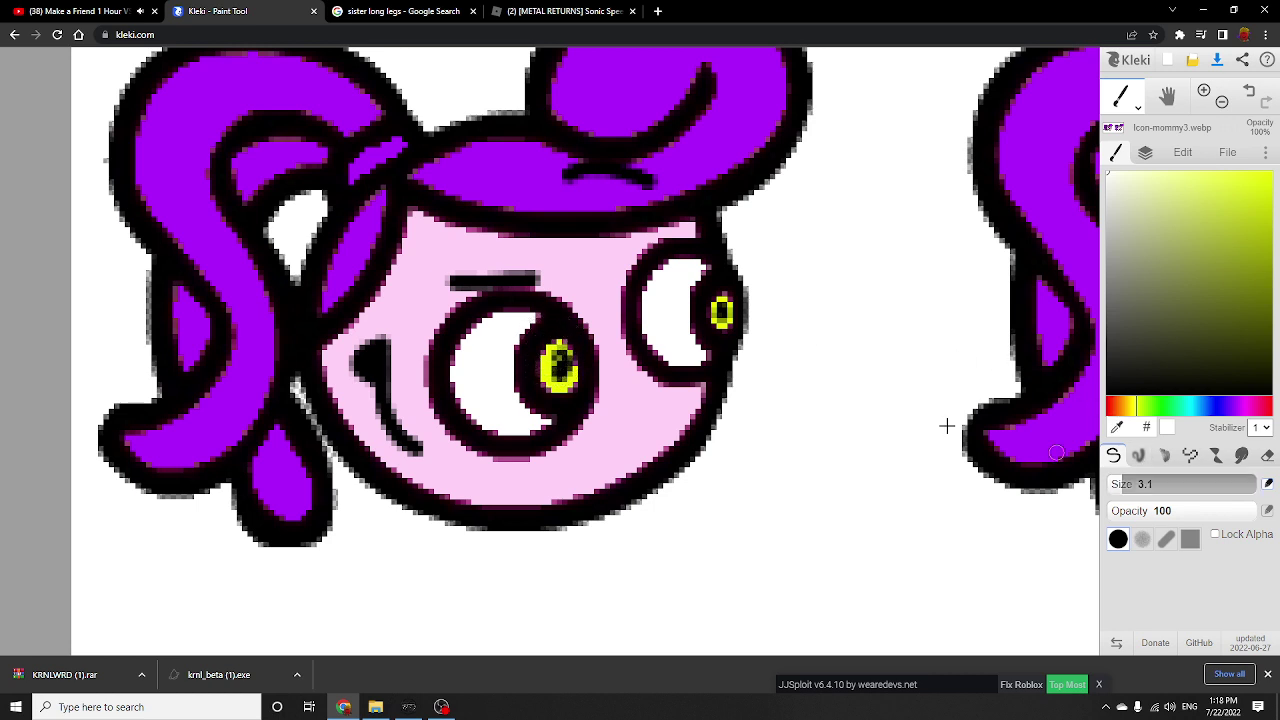
pyautogui.click(1138, 483)
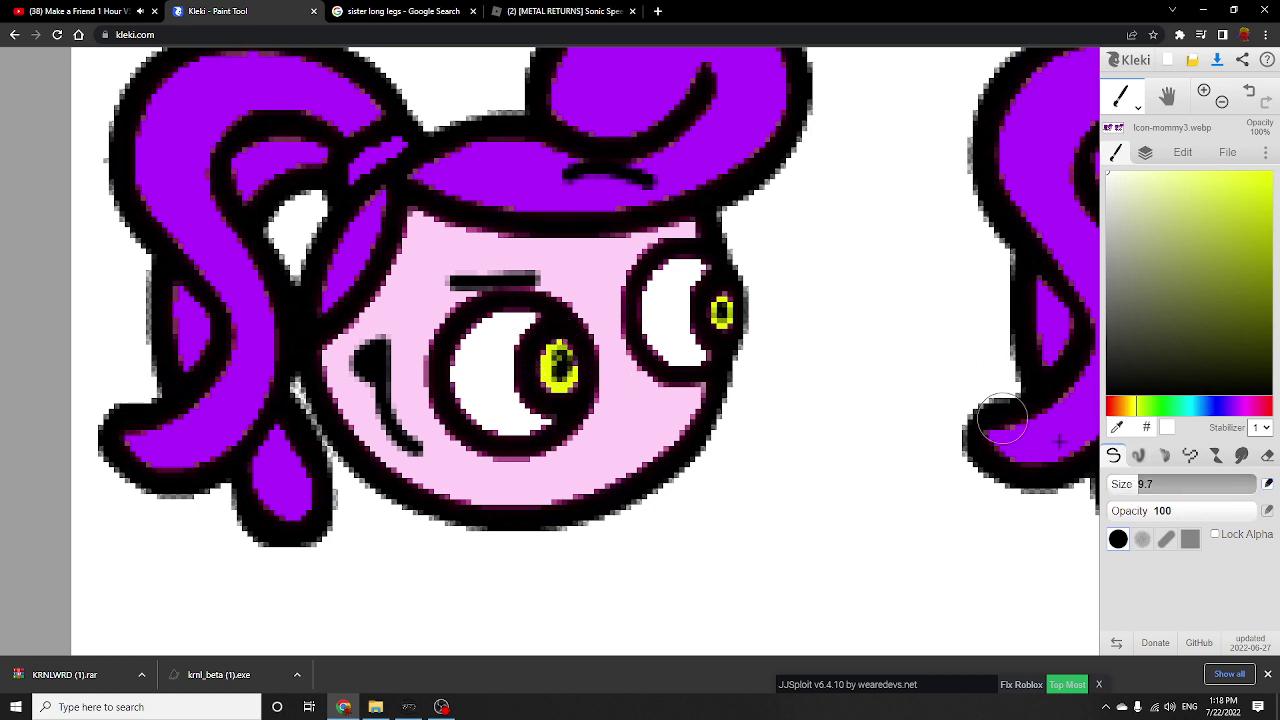
pyautogui.click(1140, 483)
pyautogui.click(1136, 483)
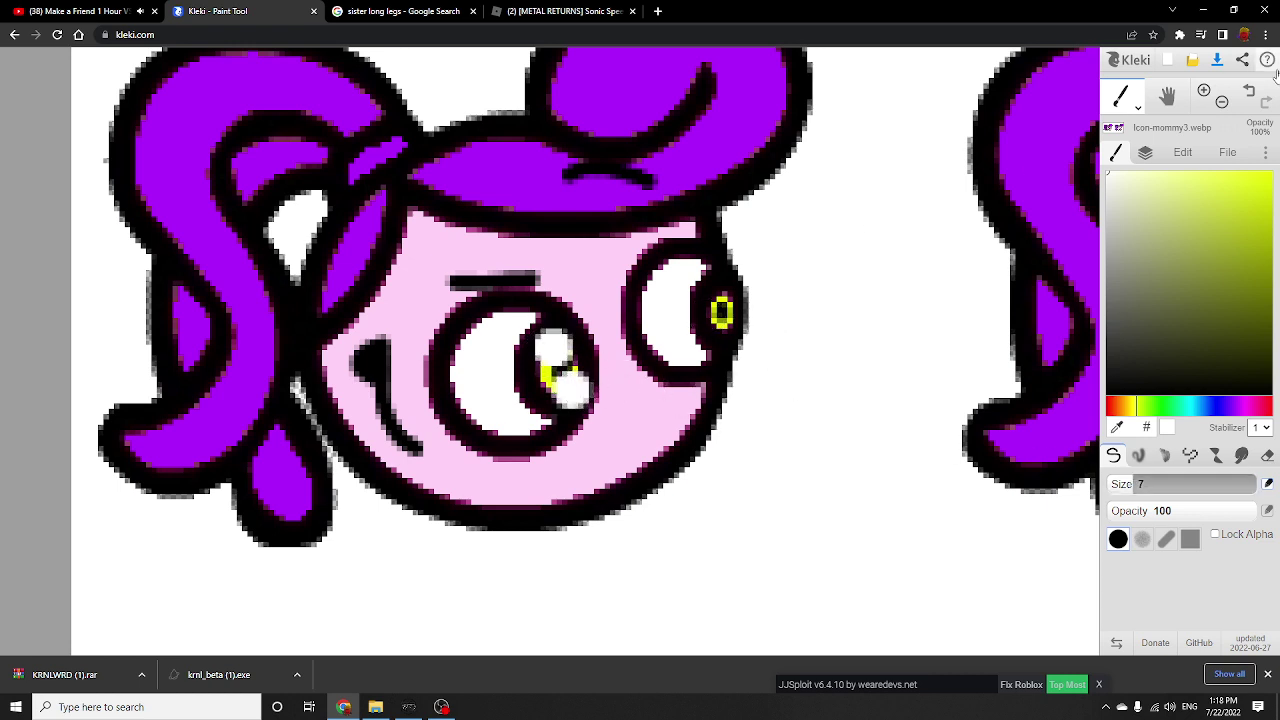
pyautogui.click(1250, 93)
pyautogui.click(1251, 94)
# Dab white highlights on the left head's larger eye with a size 3.1 brush.
pyautogui.click(1124, 484)
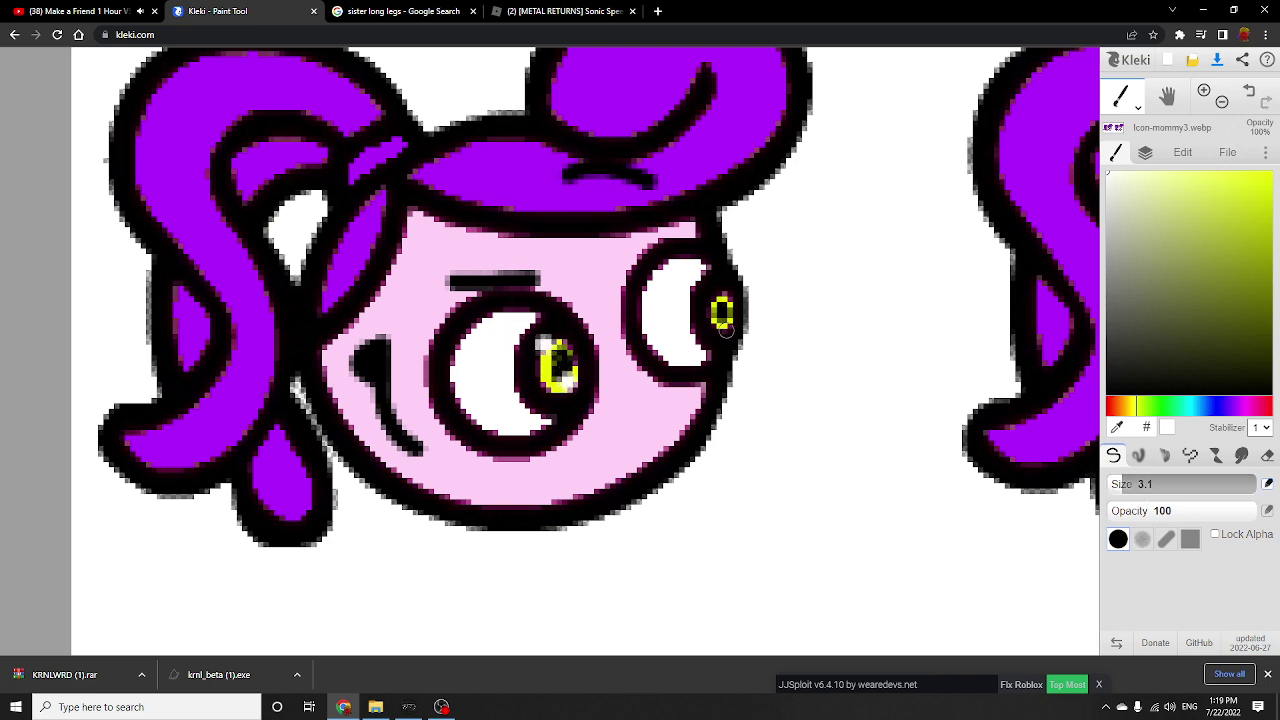
# Try black outlines around both yellow irises of the right head with the size 3.1 brush, and undo them.
pyautogui.click(1167, 95)
pyautogui.moveTo(939, 312); pyautogui.dragTo(428, 285)
pyautogui.moveTo(774, 258); pyautogui.dragTo(462, 295)
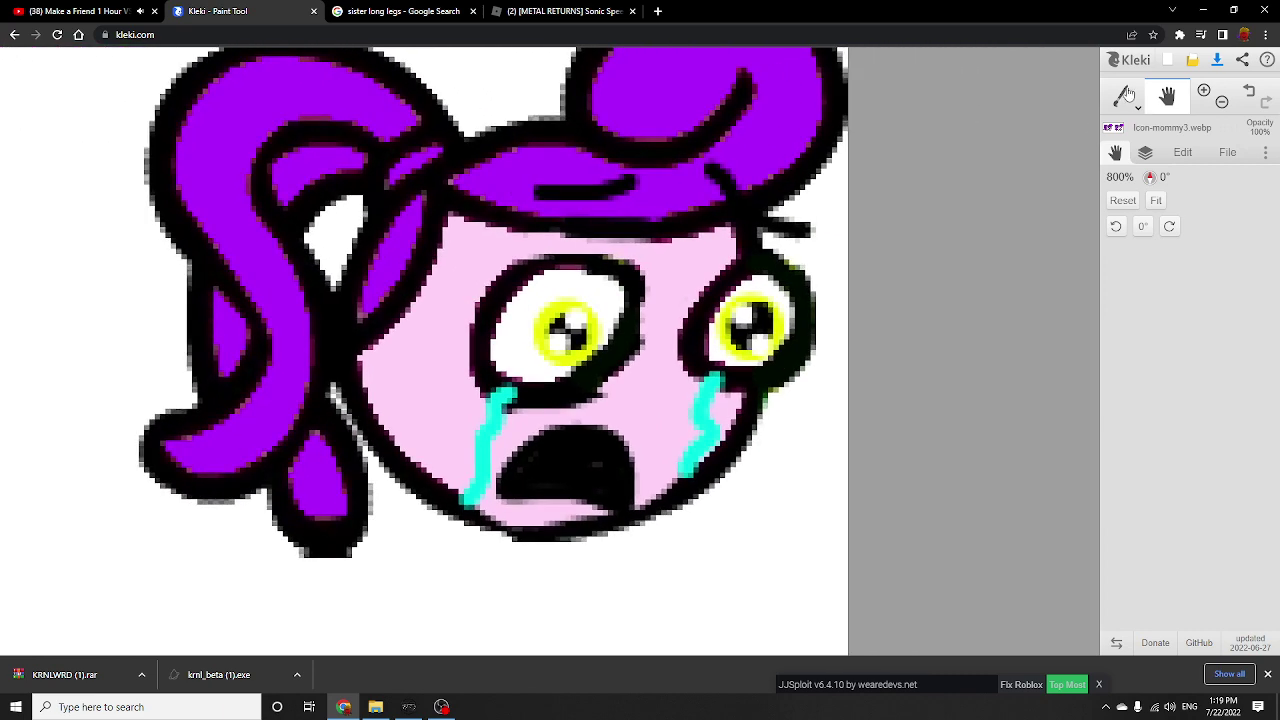
pyautogui.click(1123, 95)
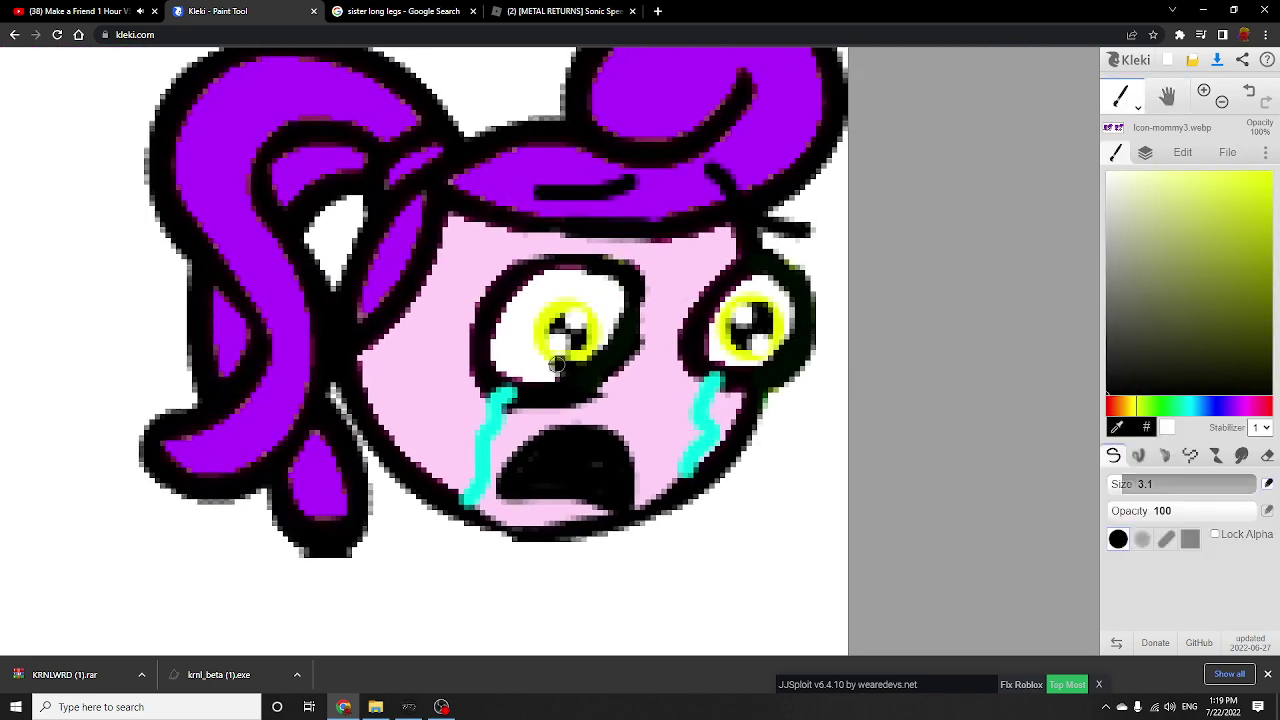
pyautogui.moveTo(556, 366)
pyautogui.mouseDown()
pyautogui.moveTo(529, 328)
pyautogui.moveTo(537, 305)
pyautogui.moveTo(559, 294)
pyautogui.moveTo(604, 336)
pyautogui.mouseUp()
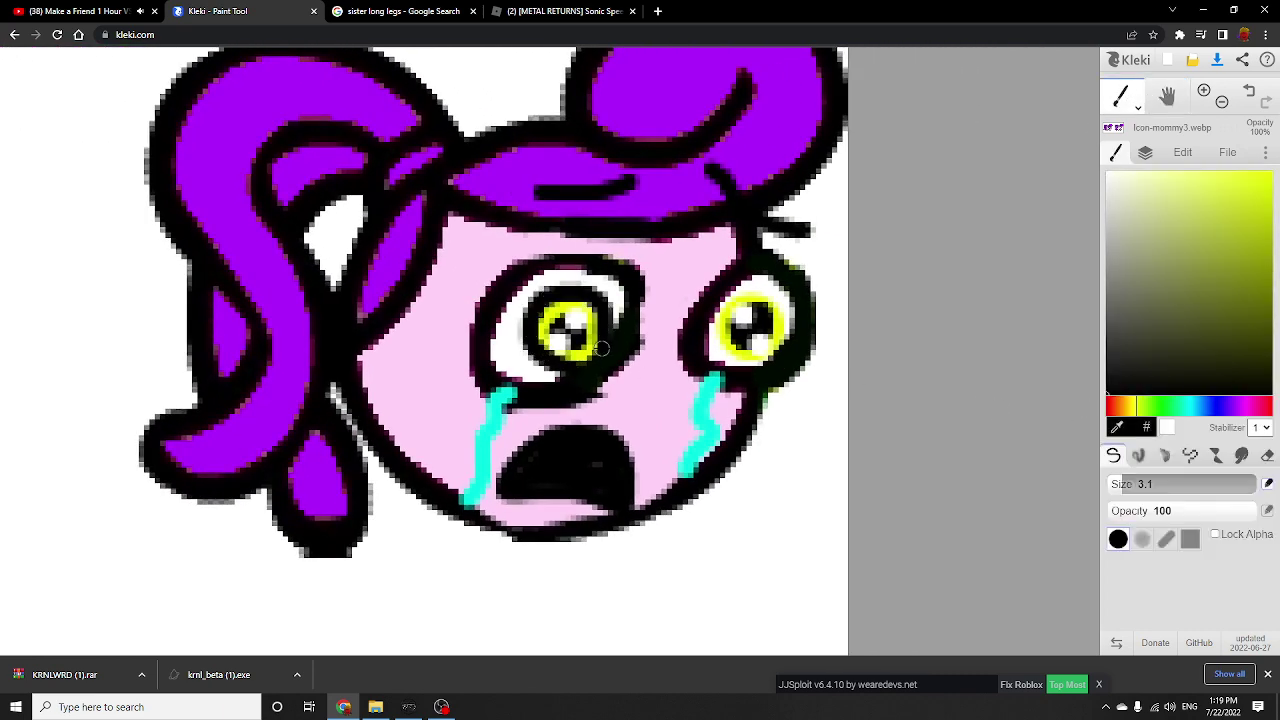
pyautogui.moveTo(742, 360)
pyautogui.mouseDown()
pyautogui.moveTo(712, 338)
pyautogui.moveTo(740, 288)
pyautogui.moveTo(788, 328)
pyautogui.mouseUp()
pyautogui.click(1249, 93)
pyautogui.click(1249, 93)
# Extend the canvas by 335 pixels above the two heads, using a white fill.
pyautogui.click(1167, 95)
pyautogui.moveTo(598, 281); pyautogui.dragTo(565, 363)
pyautogui.scroll(-3, 565, 363)
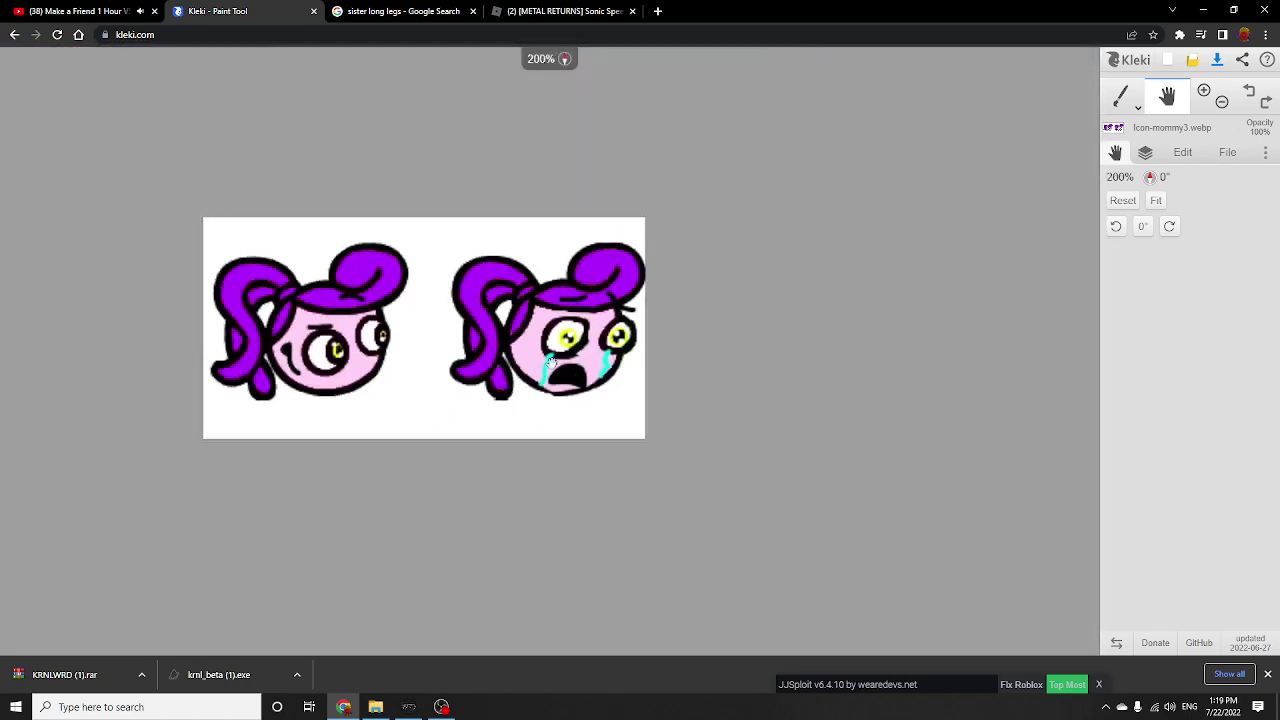
pyautogui.moveTo(553, 341); pyautogui.dragTo(665, 366)
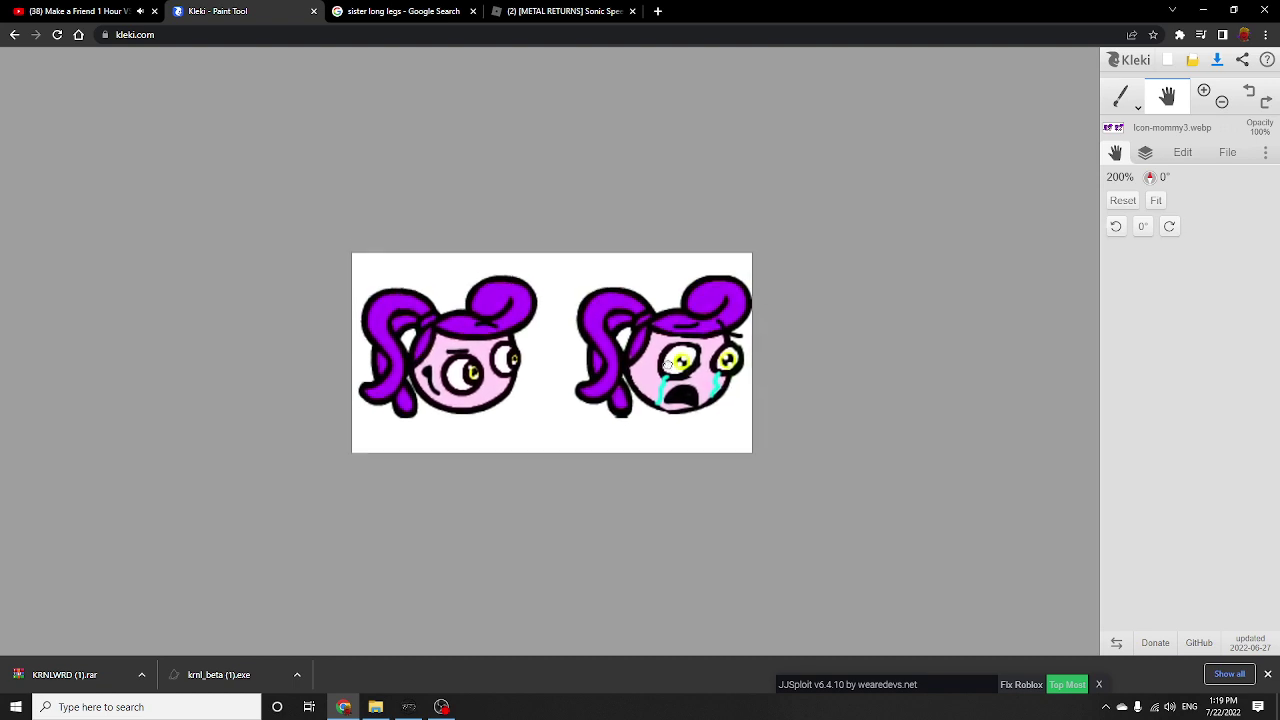
pyautogui.click(1181, 155)
pyautogui.click(1148, 181)
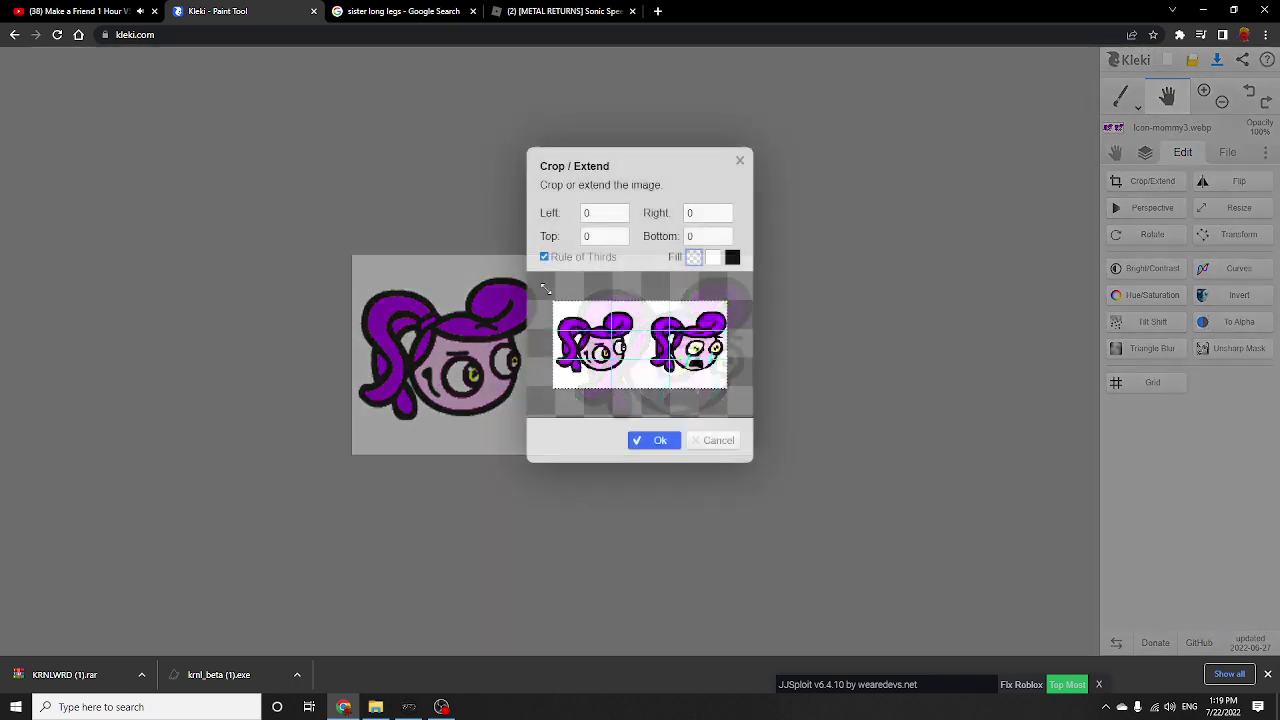
pyautogui.moveTo(627, 302); pyautogui.dragTo(664, 108)
pyautogui.click(712, 257)
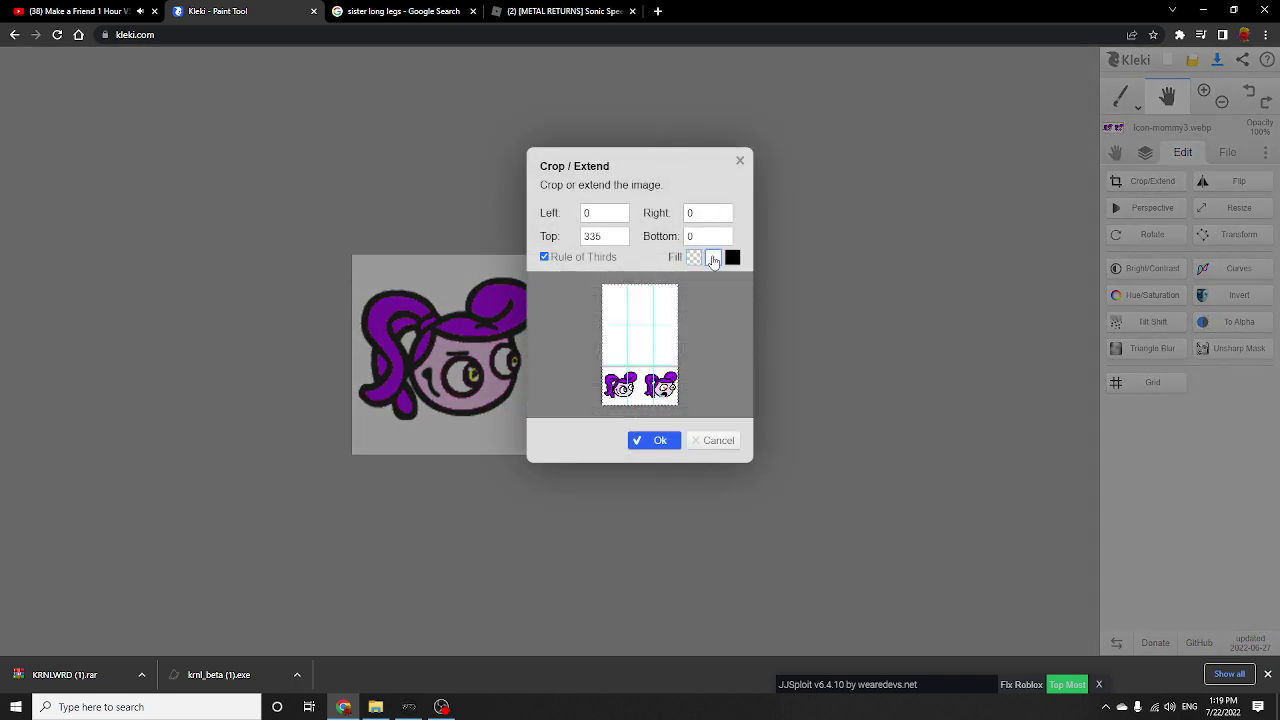
pyautogui.click(655, 440)
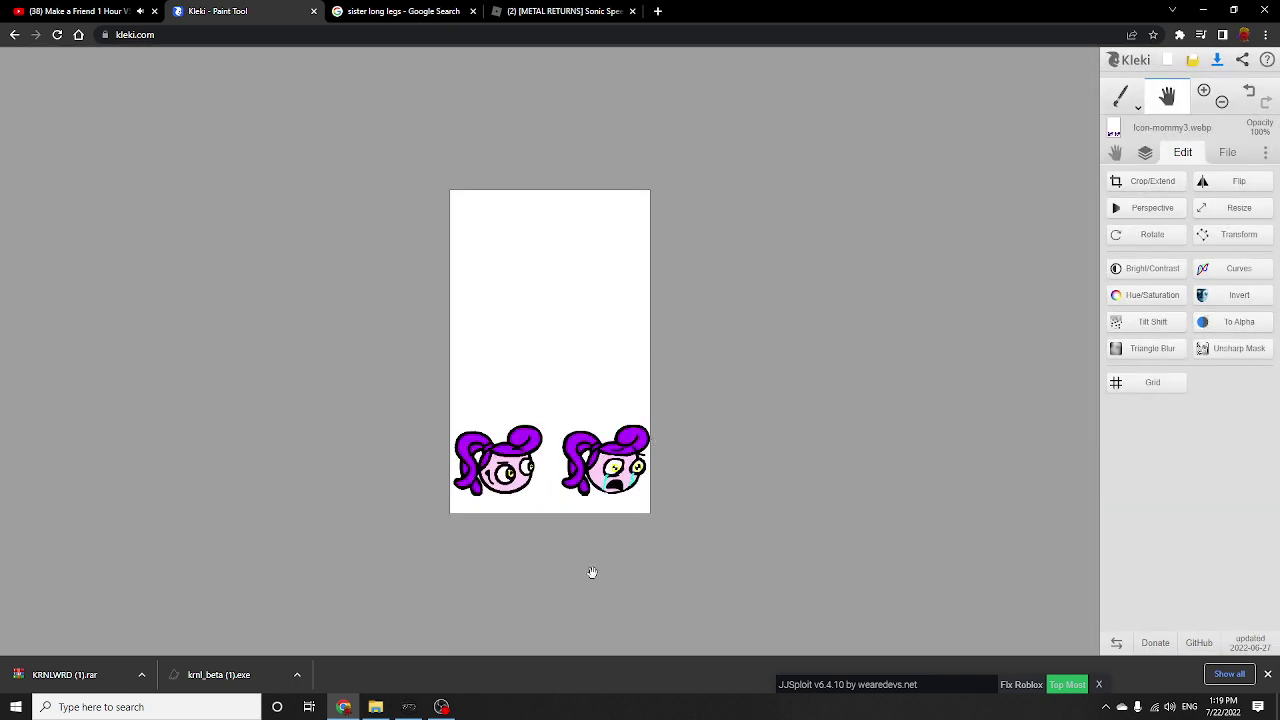
# Place a black size 20 sans-serif text in the blank area above the heads, reading "think for watching my video".
pyautogui.click(1120, 95)
pyautogui.click(1137, 104)
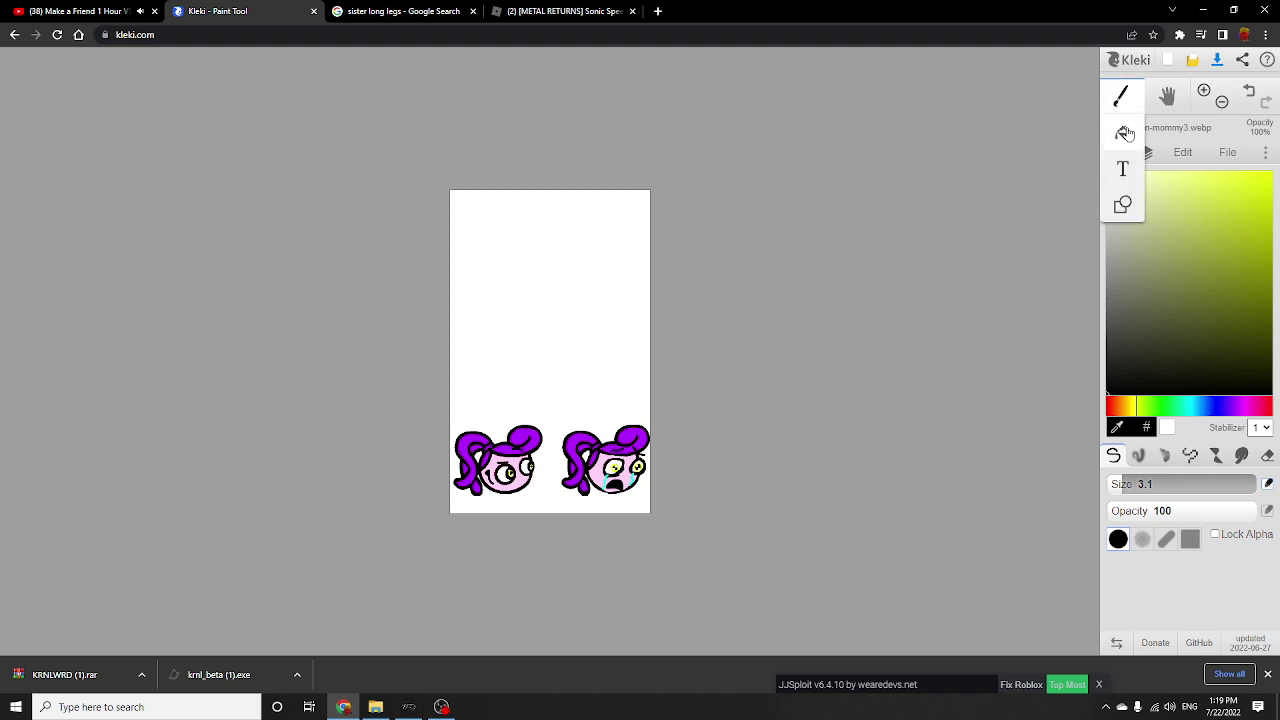
pyautogui.click(1122, 170)
pyautogui.click(480, 295)
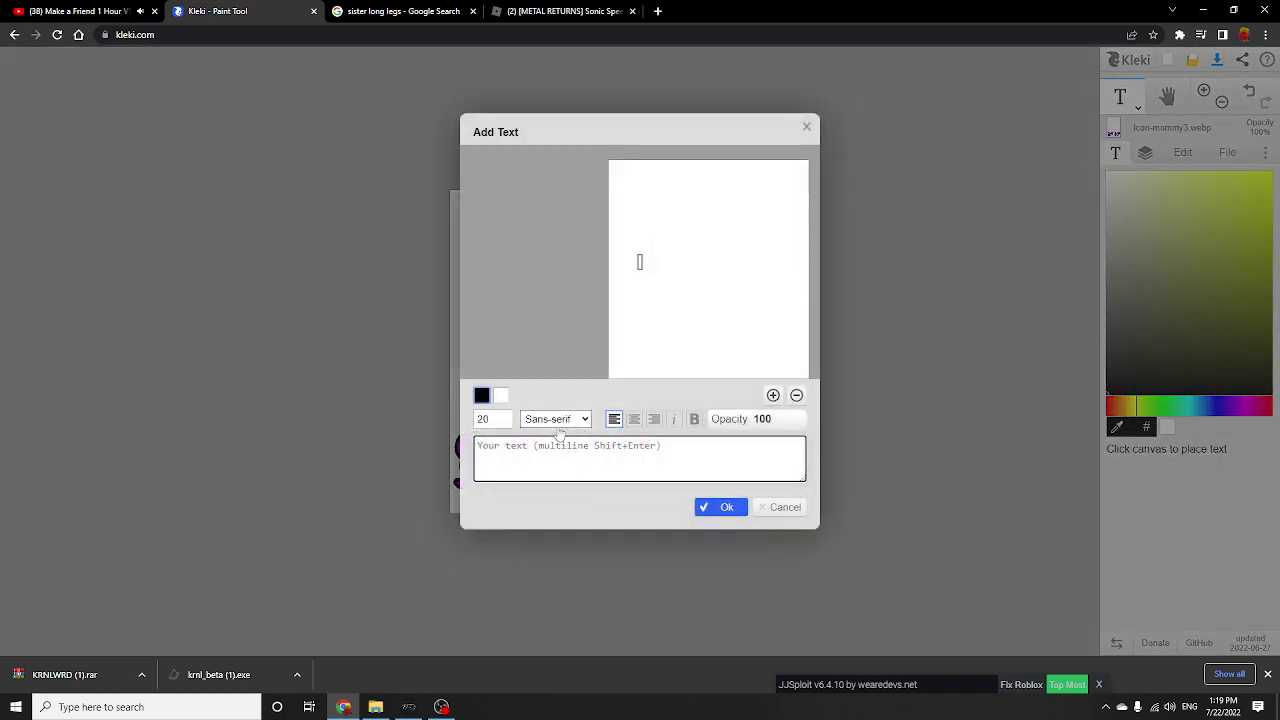
pyautogui.write('thi')
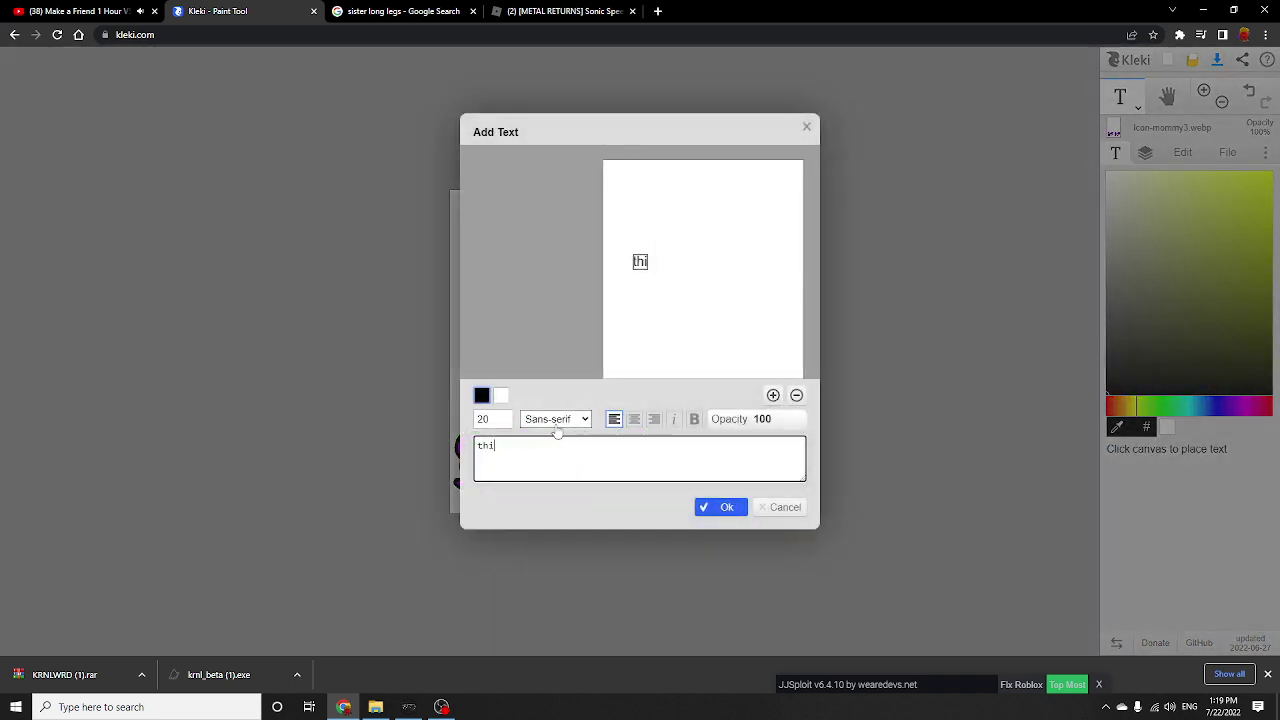
pyautogui.write('nk ')
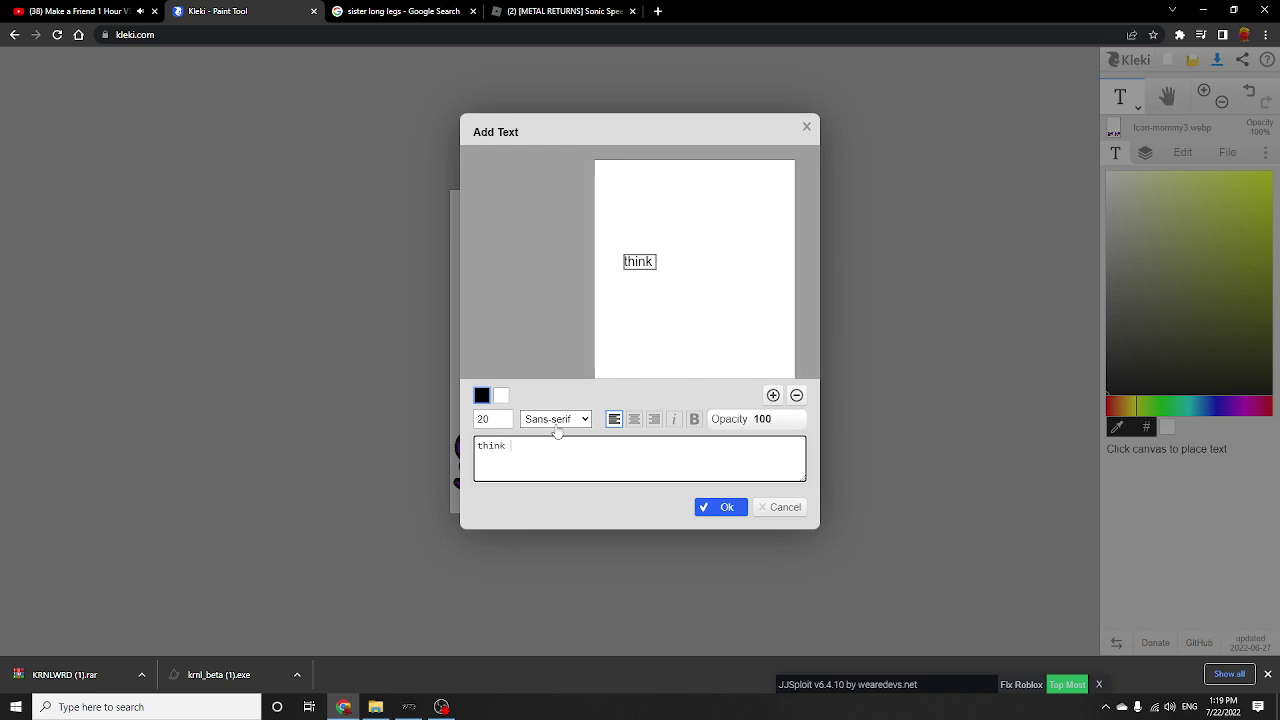
pyautogui.write('for wa')
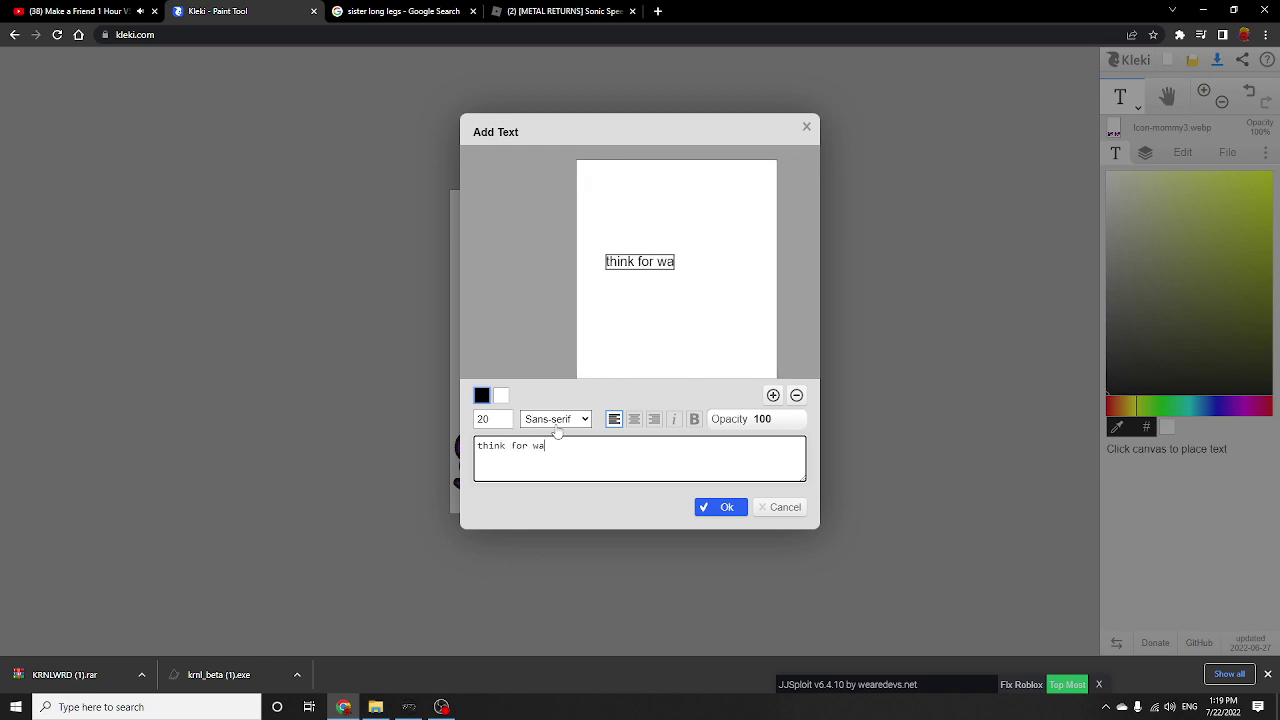
pyautogui.write('tchi')
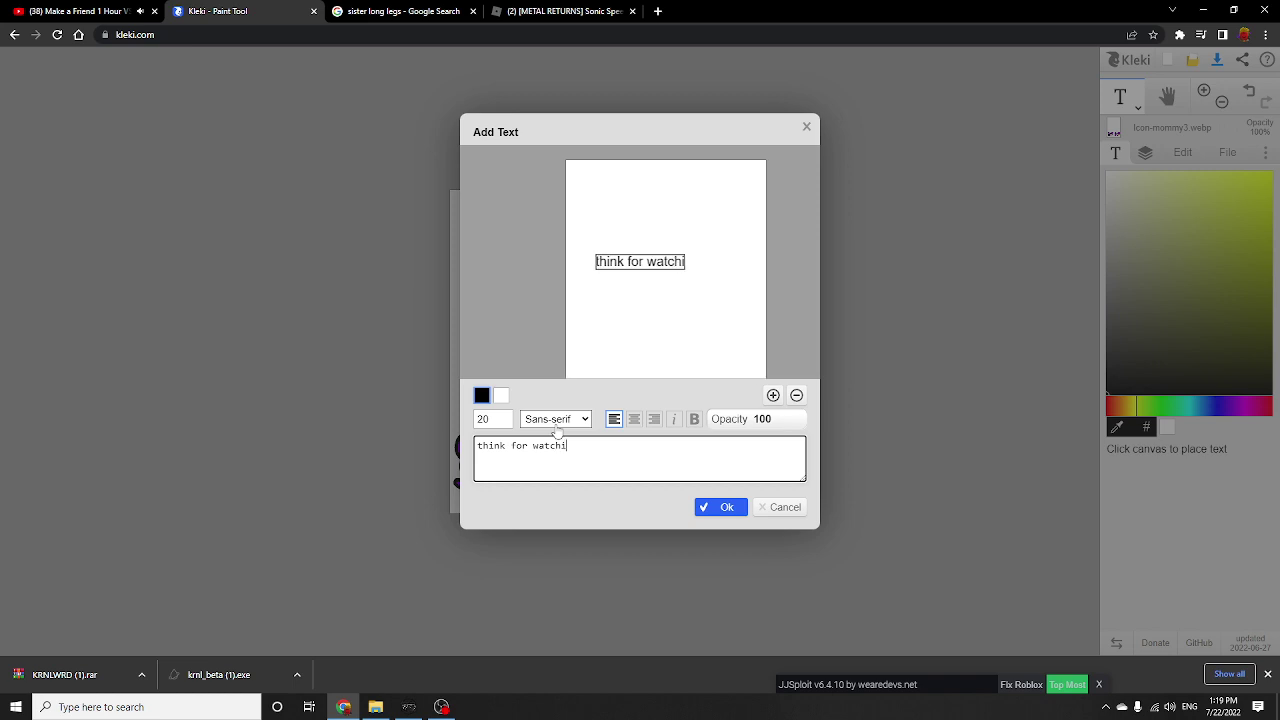
pyautogui.write('ng my ')
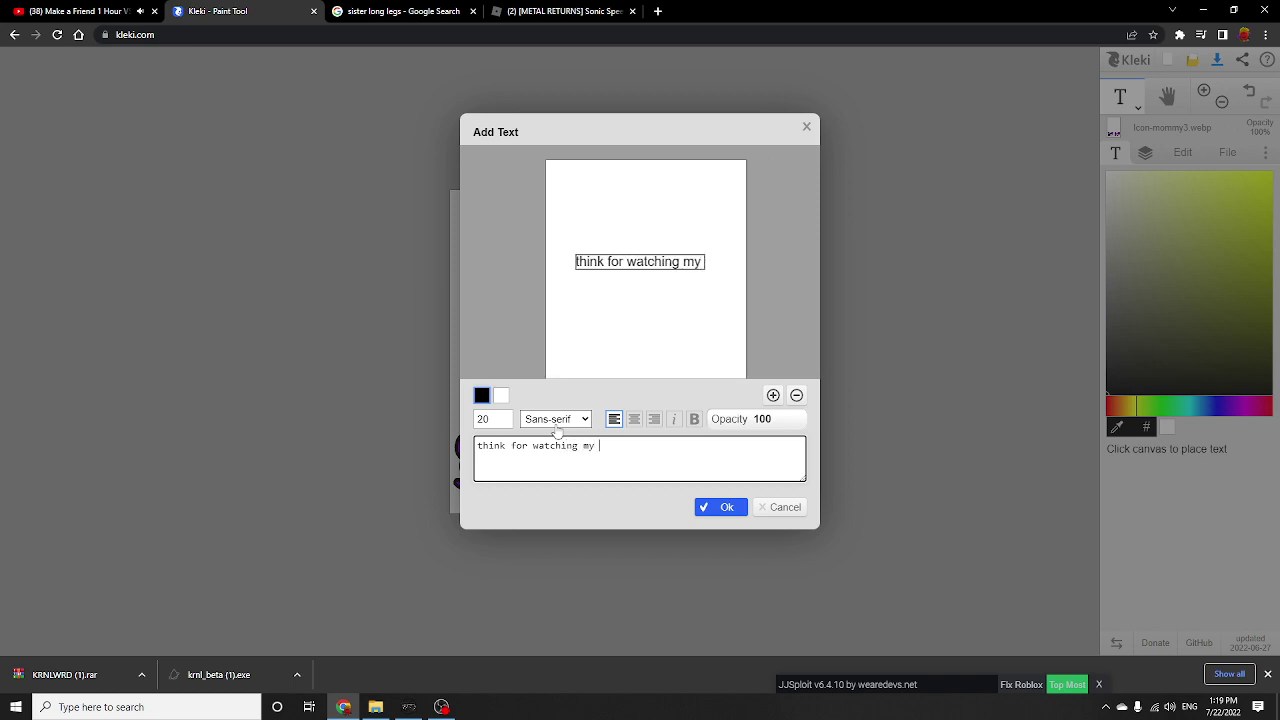
pyautogui.write('video')
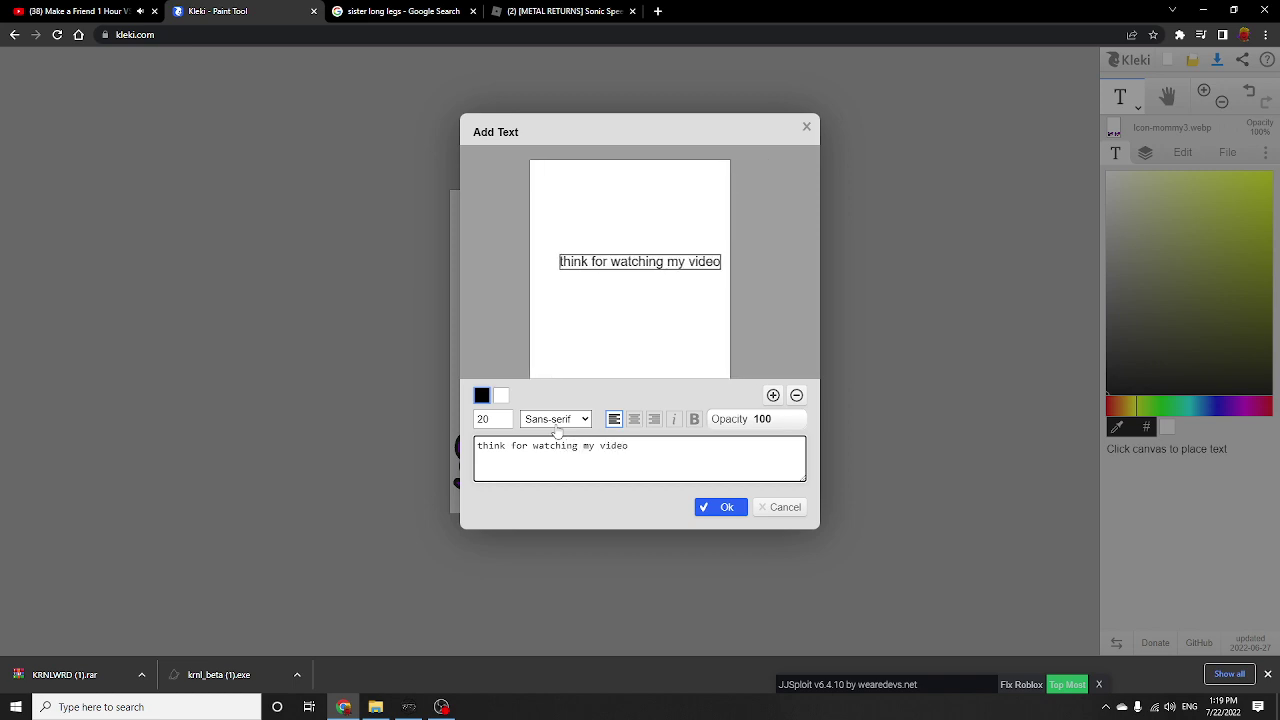
# Extend the thank-you message with "hit like and sub you want" and shift the text so its end lies over the white canvas.
pyautogui.write(' h')
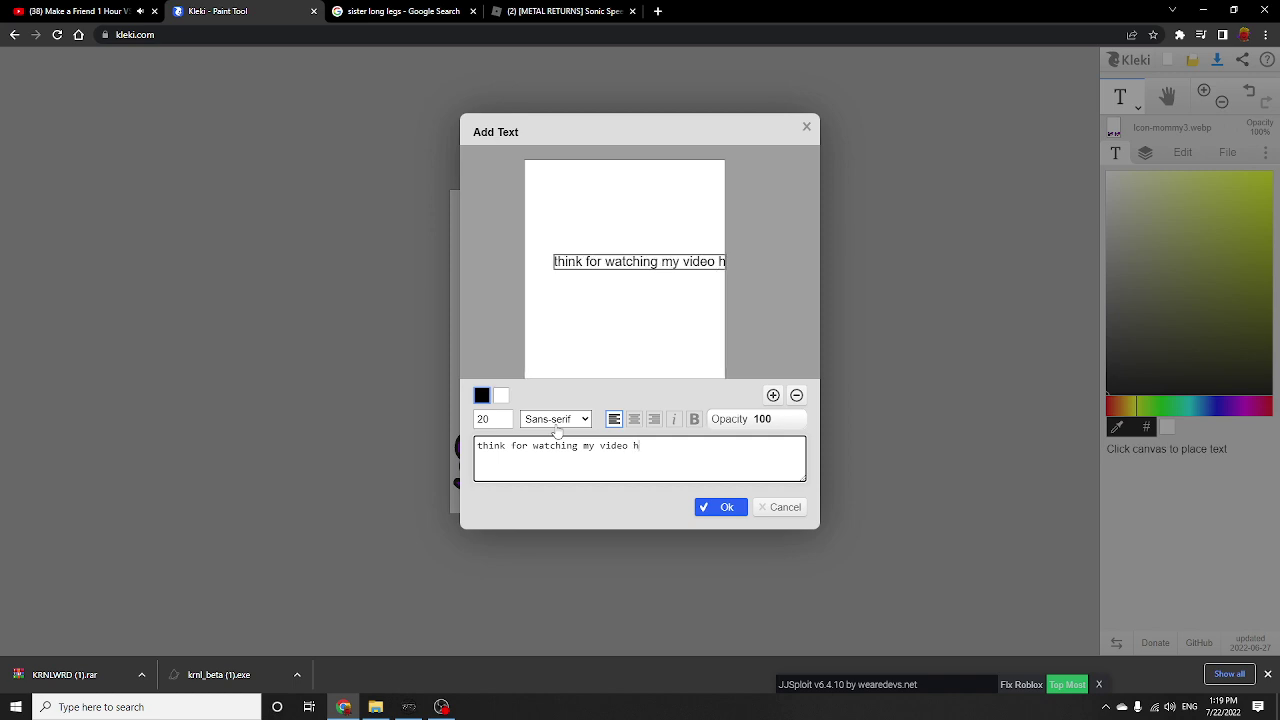
pyautogui.write('it like and')
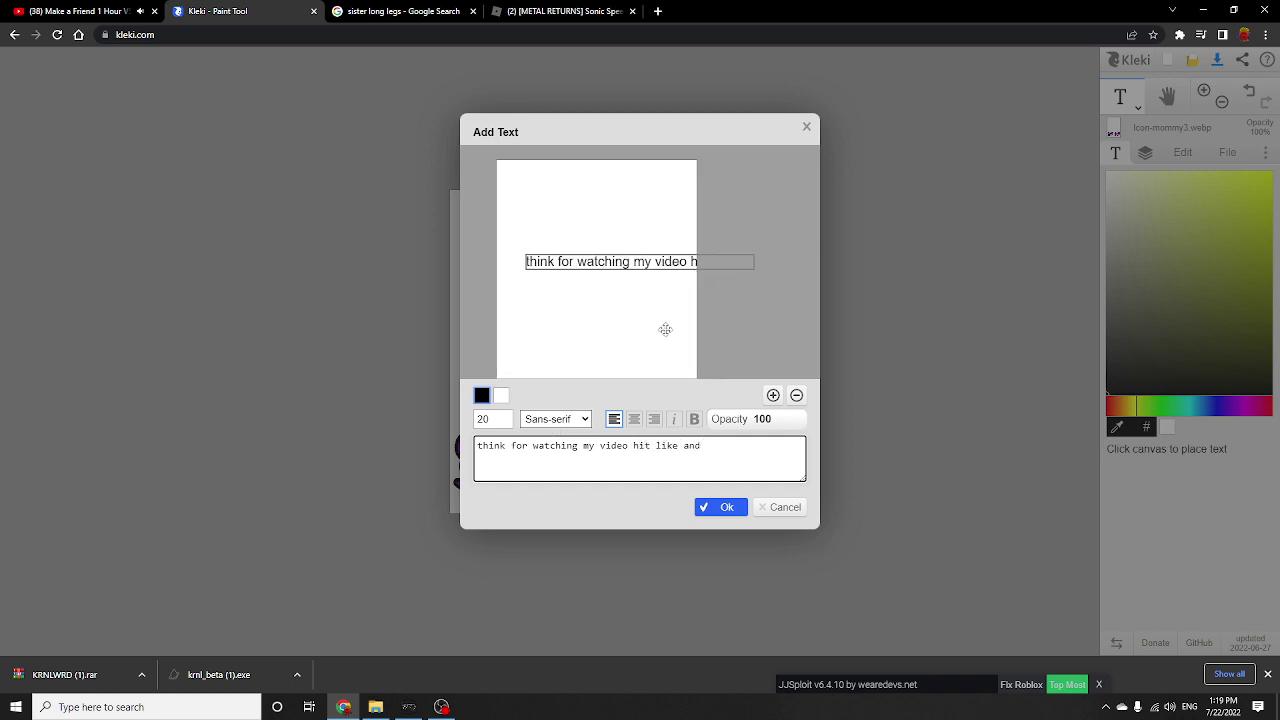
pyautogui.moveTo(665, 329); pyautogui.dragTo(746, 321)
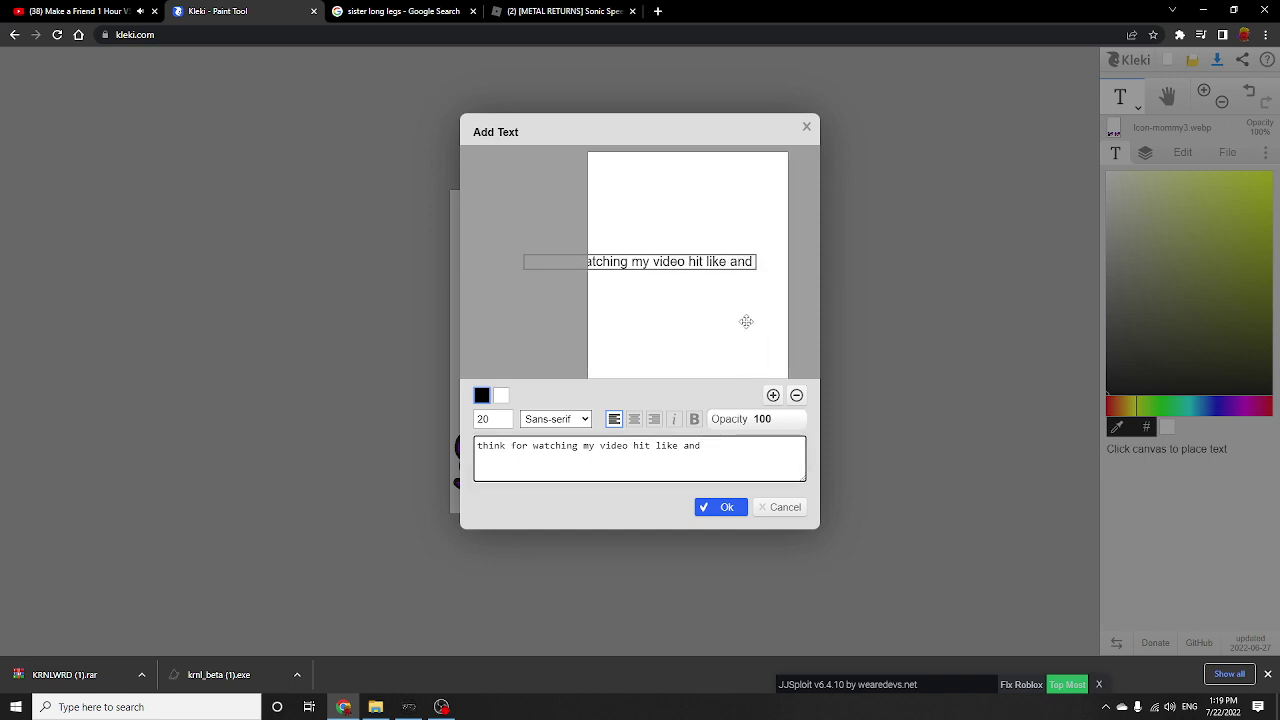
pyautogui.write('sub ')
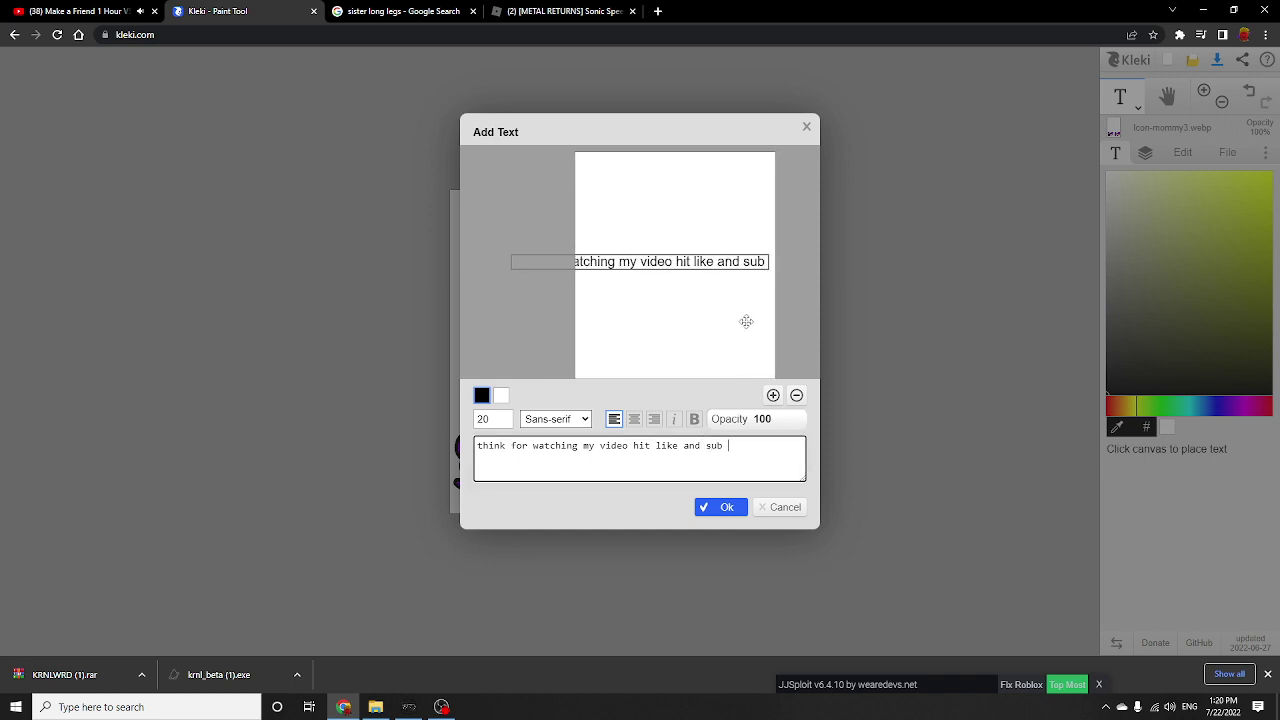
pyautogui.write('you ')
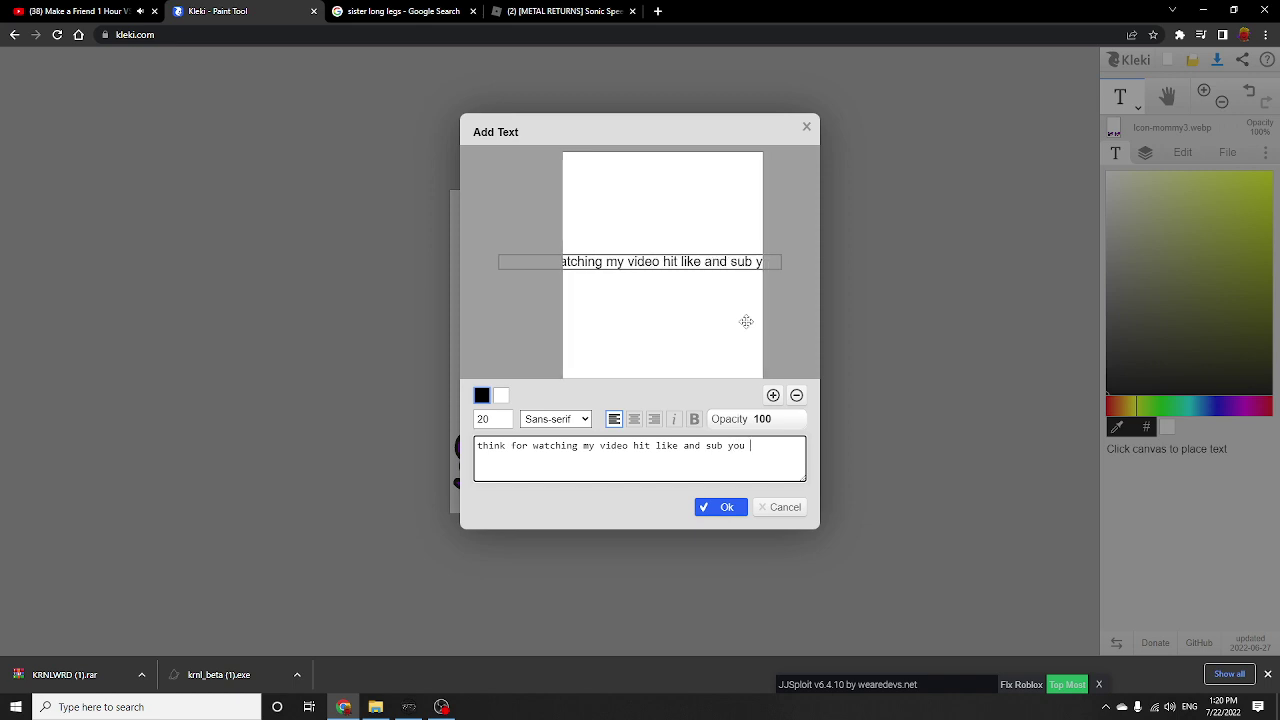
pyautogui.write('w')
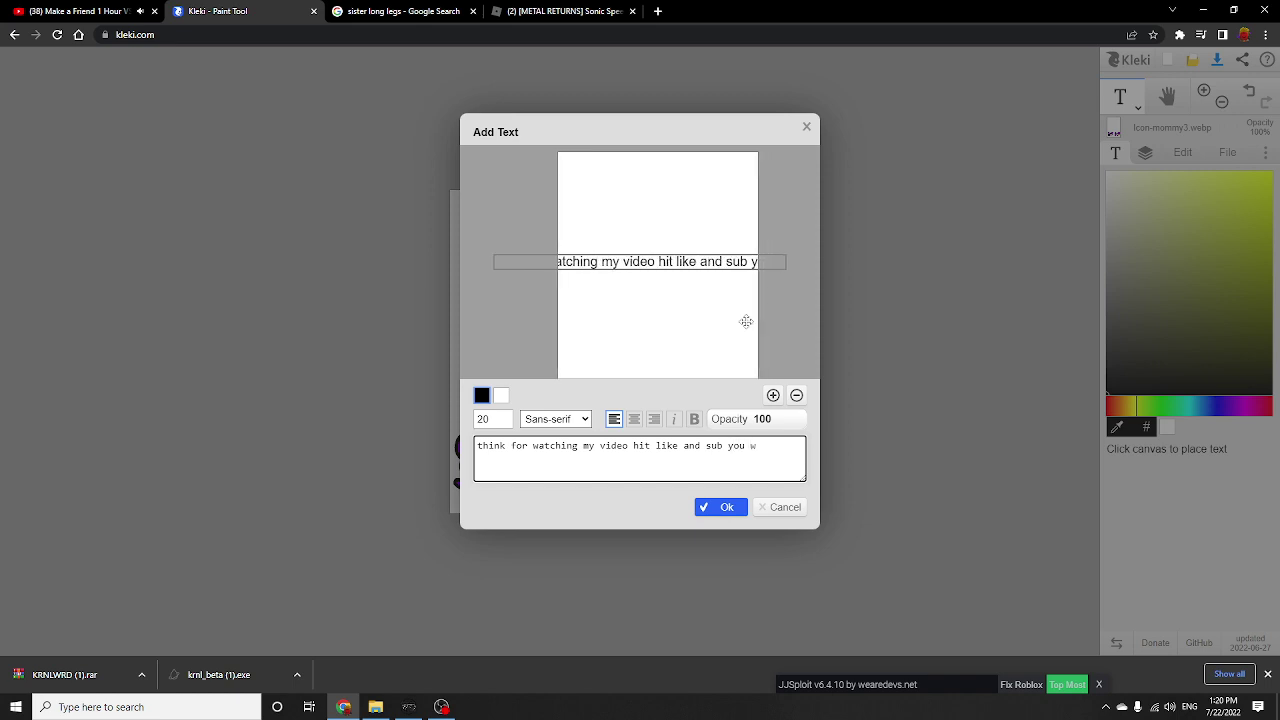
pyautogui.write('nt')
pyautogui.press('BackSpace')
pyautogui.press('BackSpace')
pyautogui.write('ant')
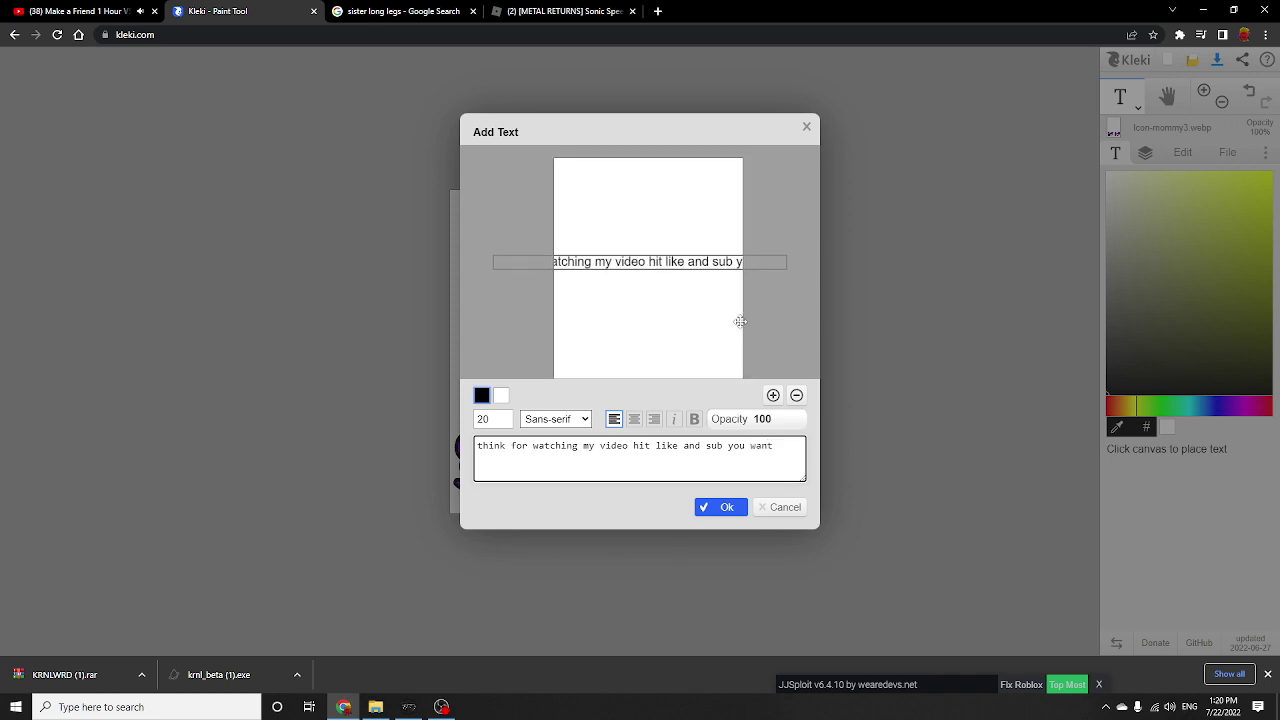
pyautogui.moveTo(740, 321); pyautogui.dragTo(822, 315)
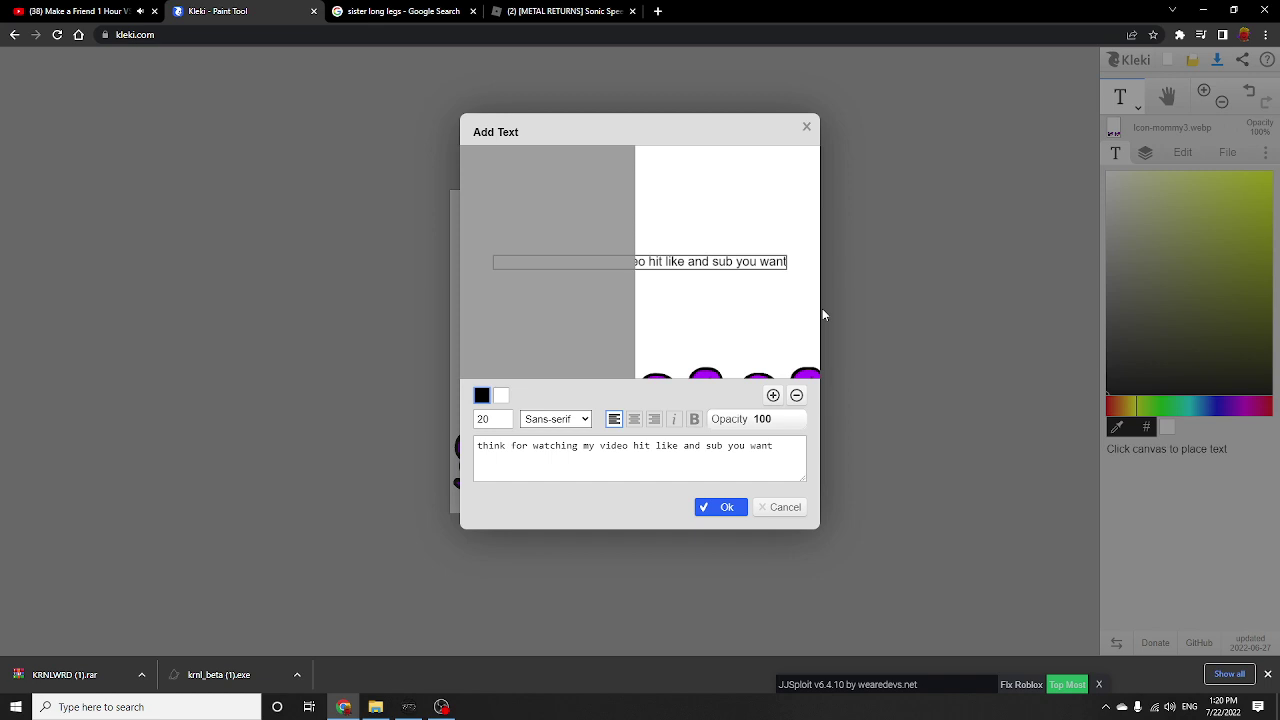
# Append "next vidoe bye bye" to the message and reposition the text in the blank area above the two heads.
pyautogui.click(783, 450)
pyautogui.write('n')
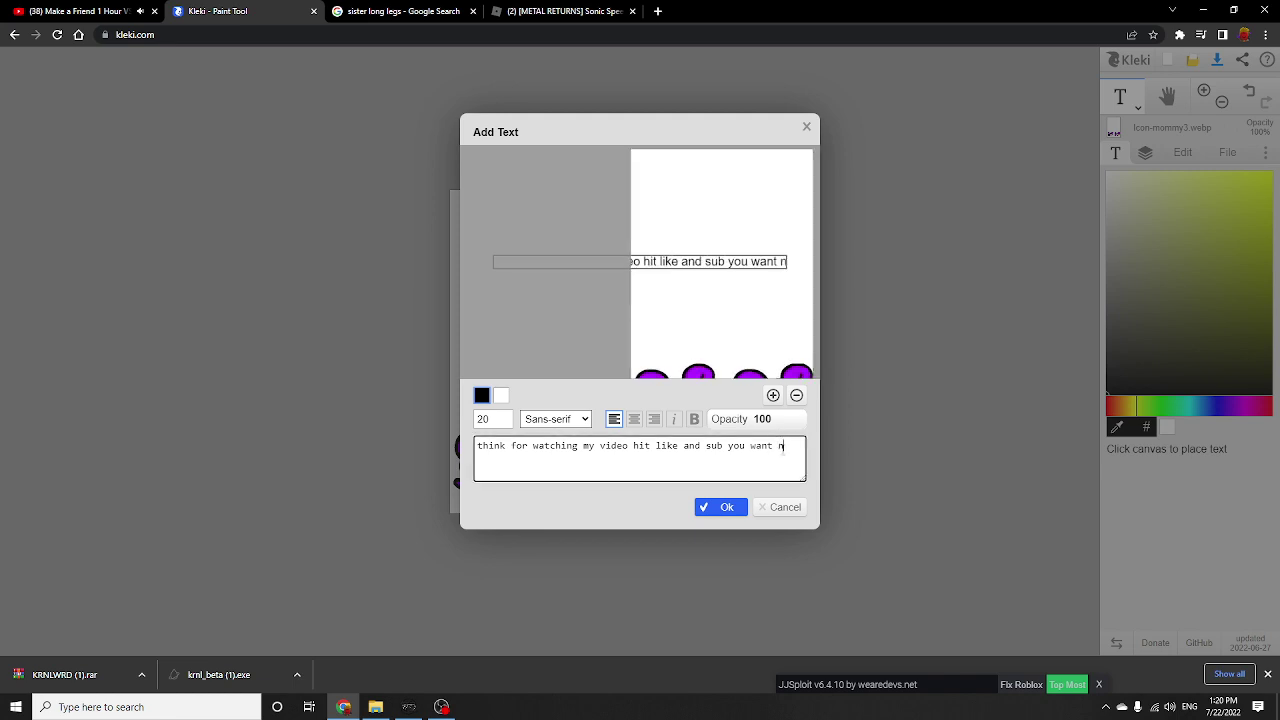
pyautogui.write('ext')
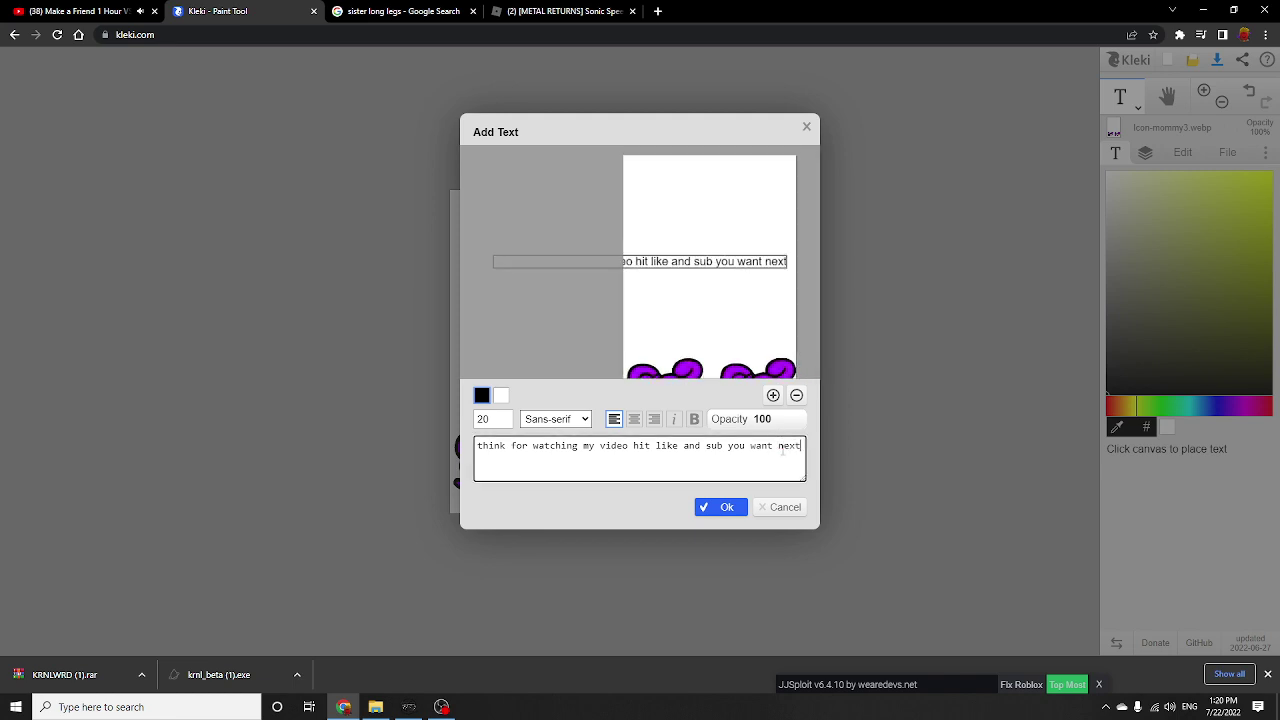
pyautogui.write(' video')
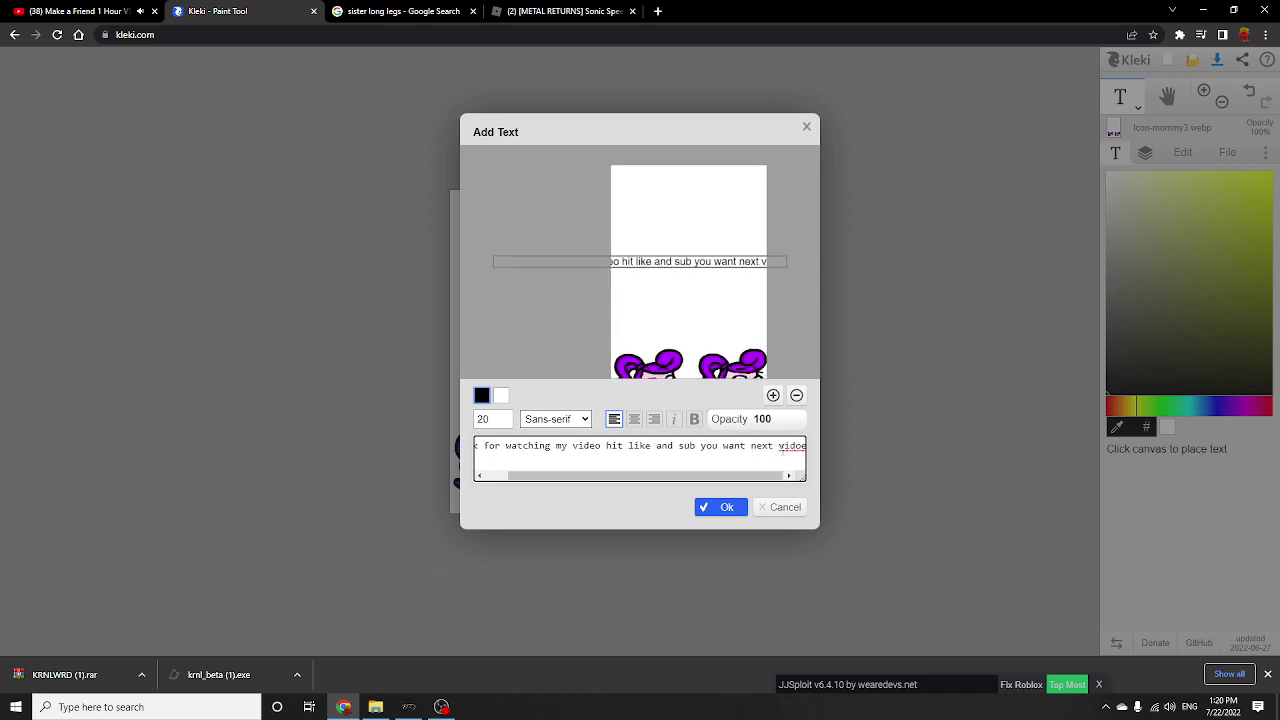
pyautogui.write(' bye b')
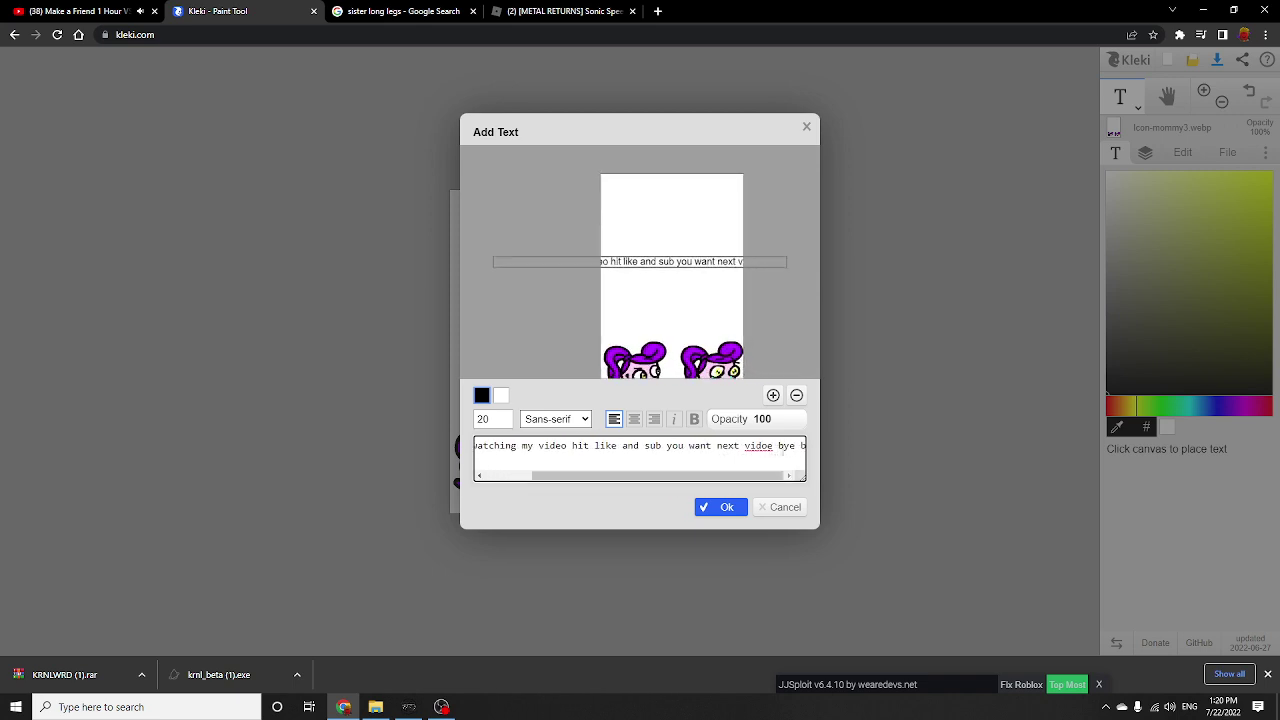
pyautogui.write('ye')
pyautogui.moveTo(700, 306)
pyautogui.mouseDown()
pyautogui.moveTo(771, 303)
pyautogui.moveTo(536, 303)
pyautogui.moveTo(718, 289)
pyautogui.mouseUp()
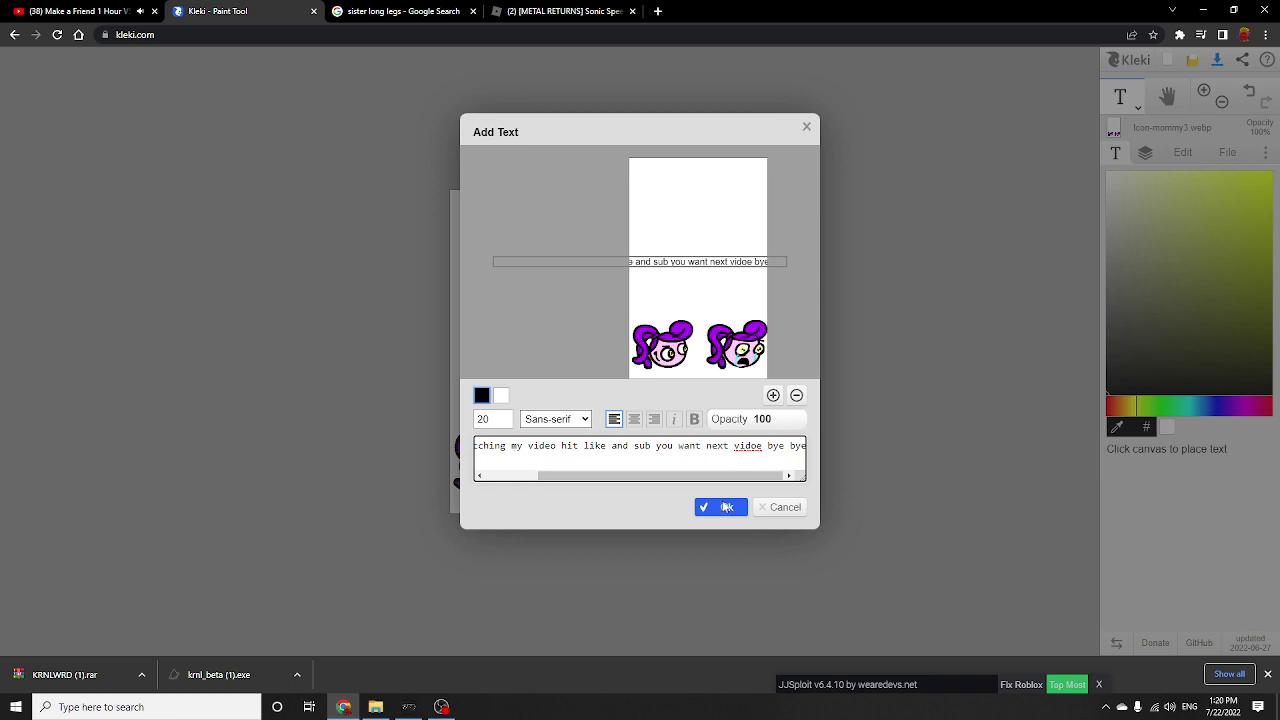